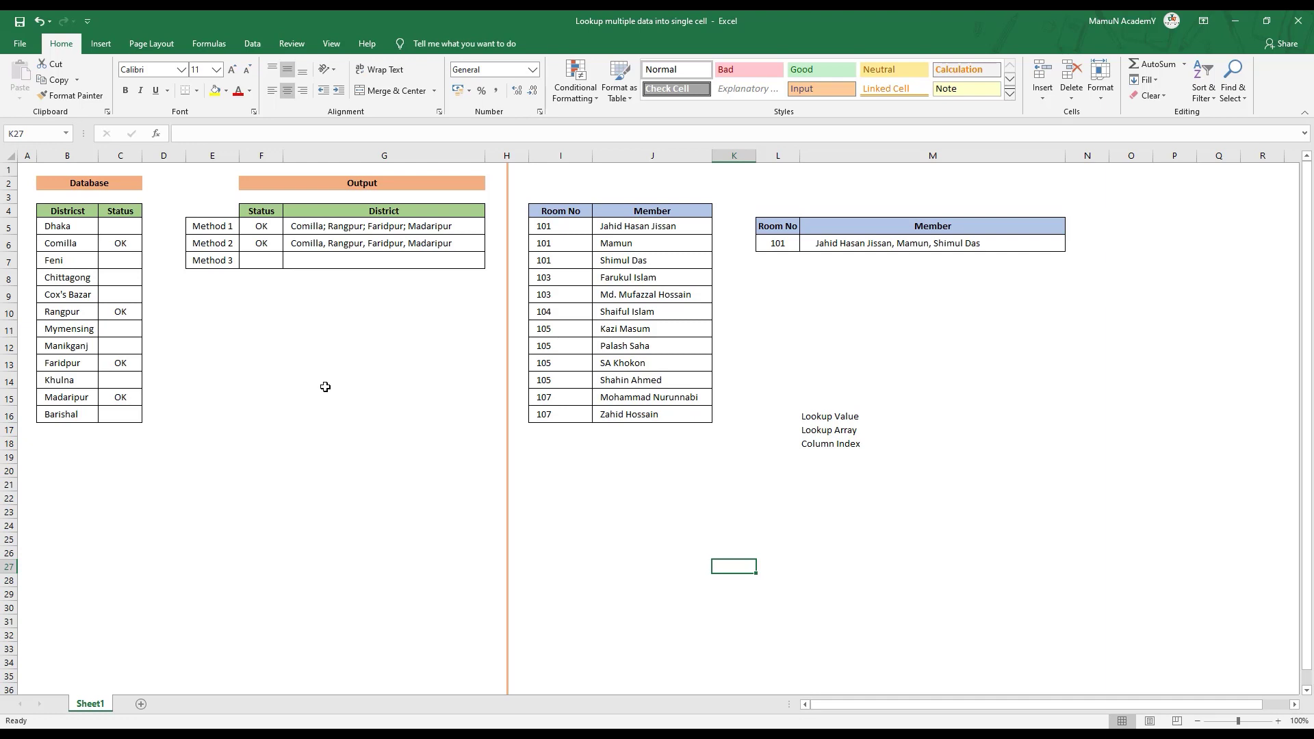
Step: Point out the OK districts Comilla, Rangpur, Faridpur and Madaripur, and the OK status in F5
click(795, 649)
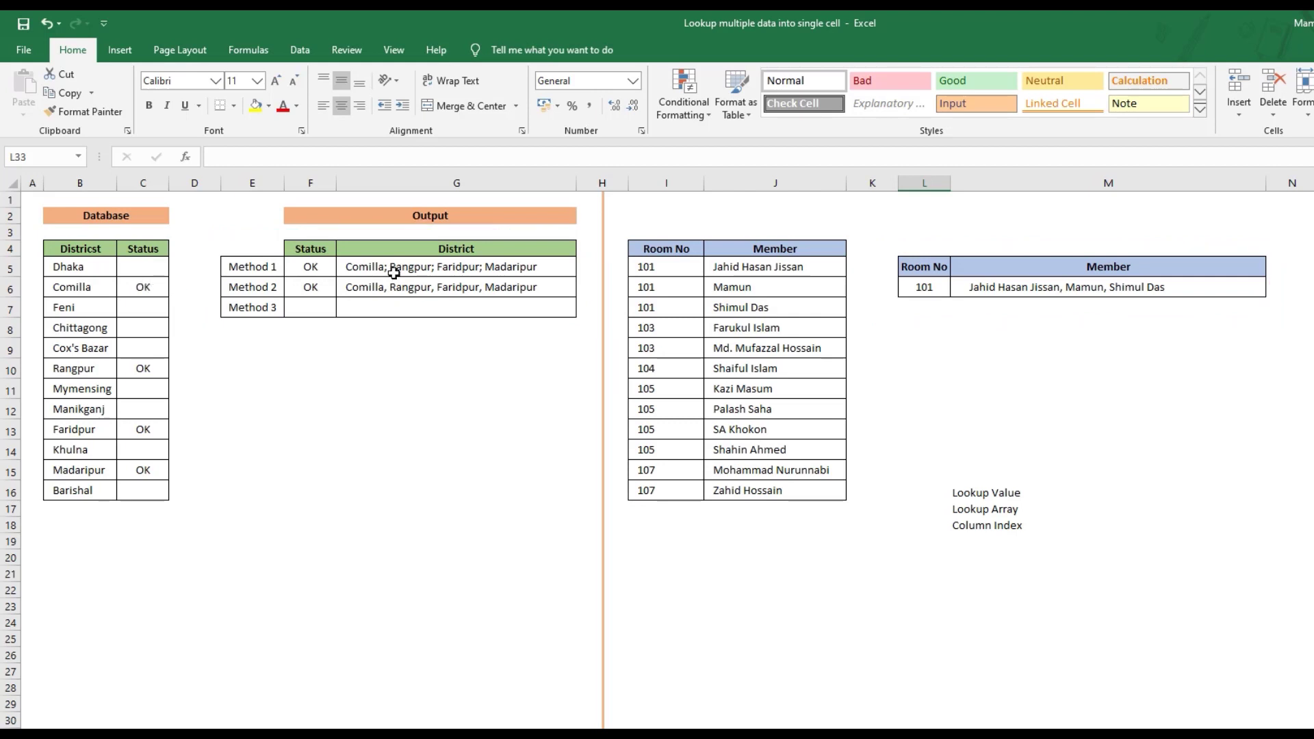
click(89, 291)
click(81, 370)
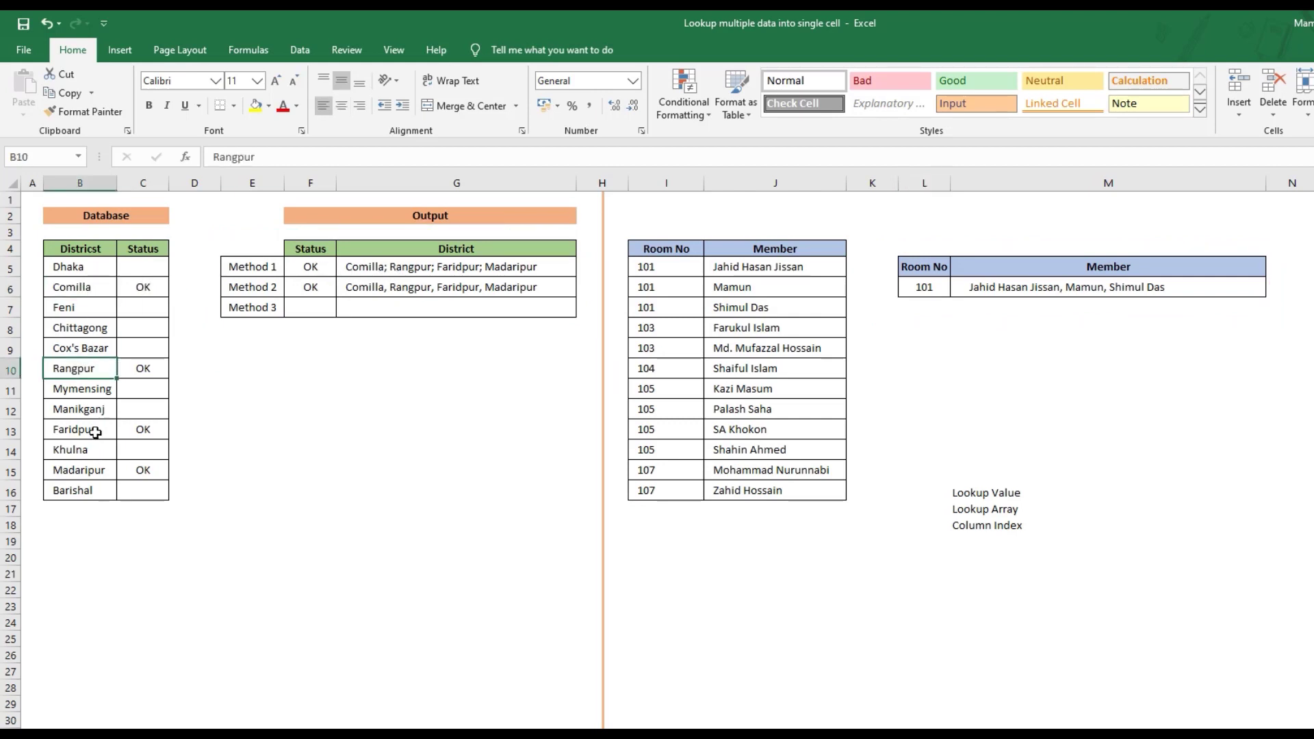
click(95, 433)
click(95, 470)
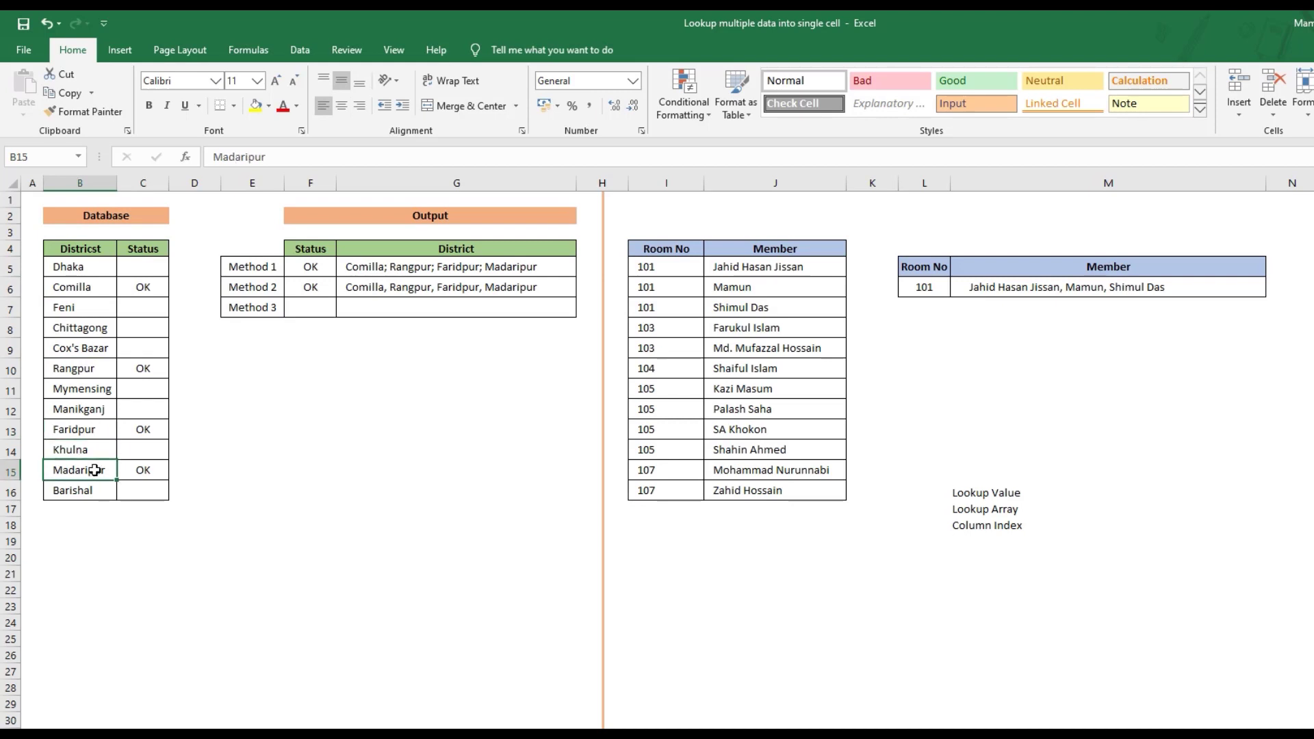
click(323, 268)
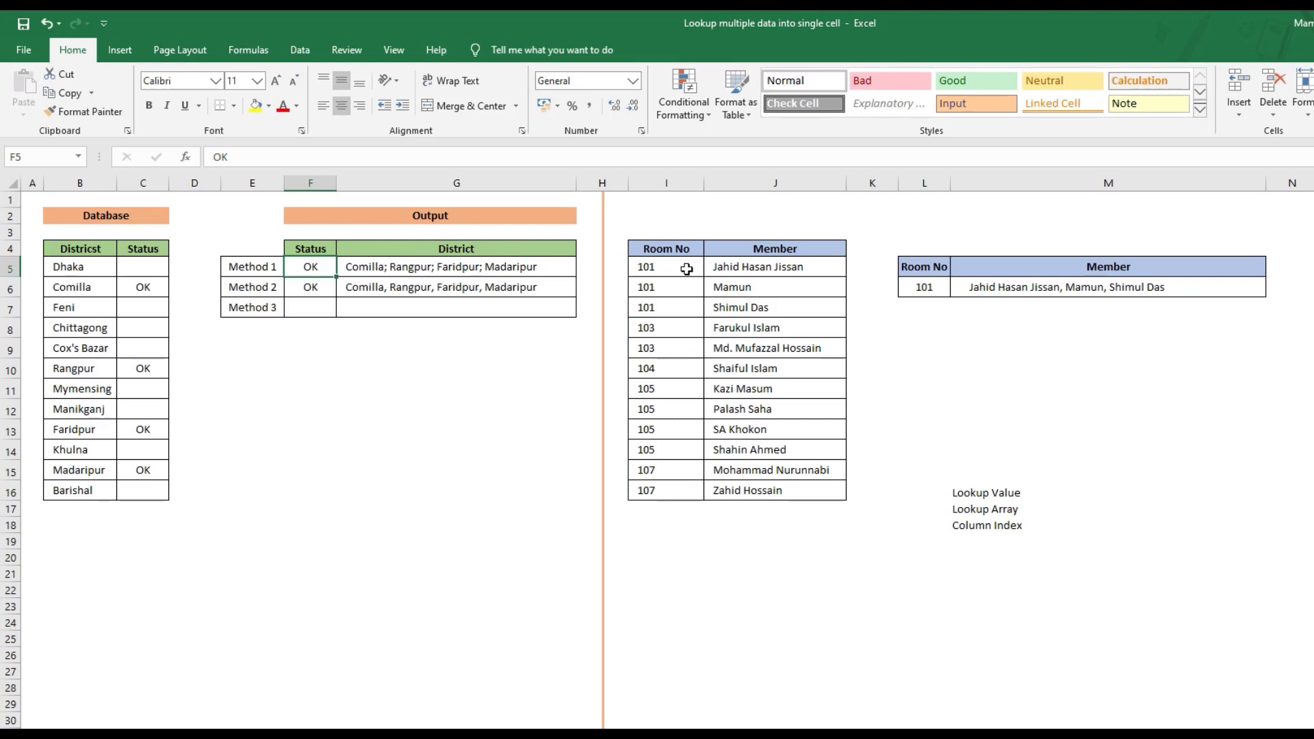
Step: Highlight the room 101 and 103 entries, set the L6 lookup to room 105, and highlight its members
mouse_move(677, 271)
mouse_down()
mouse_move(682, 302)
mouse_move(725, 302)
mouse_up()
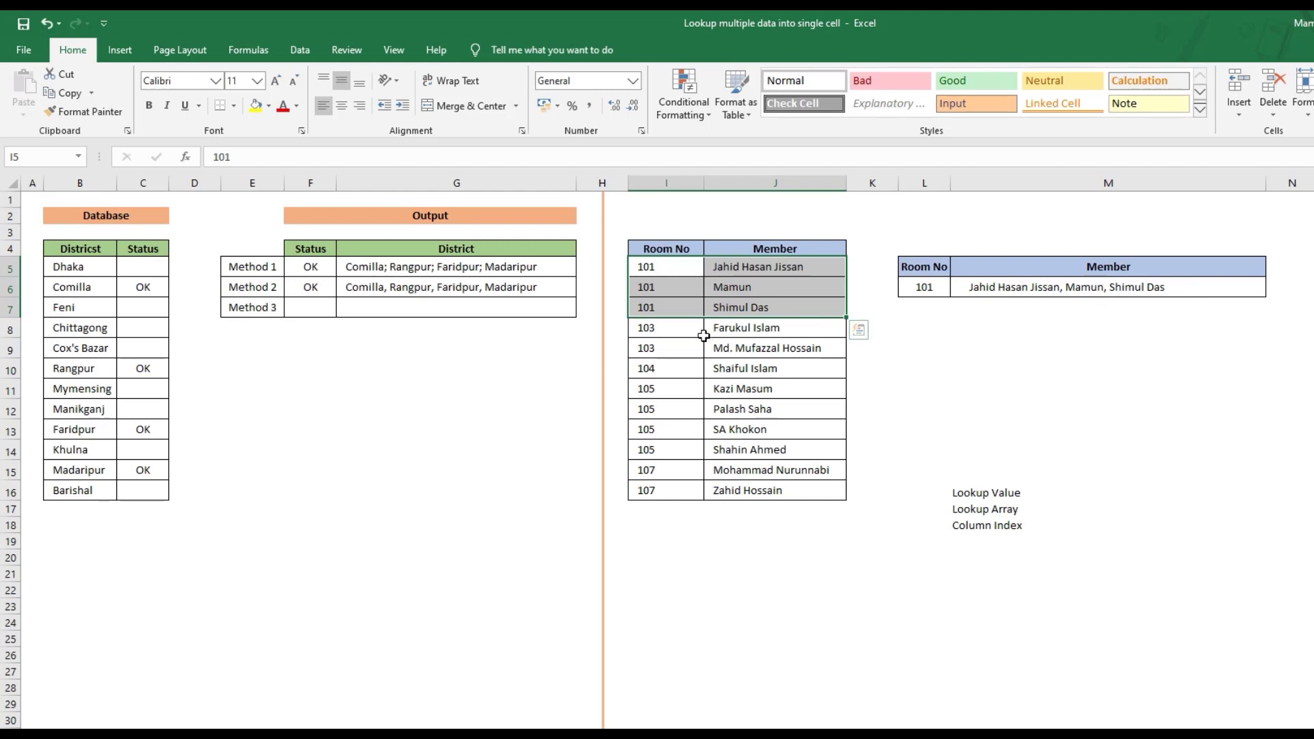
drag(692, 329, 669, 347)
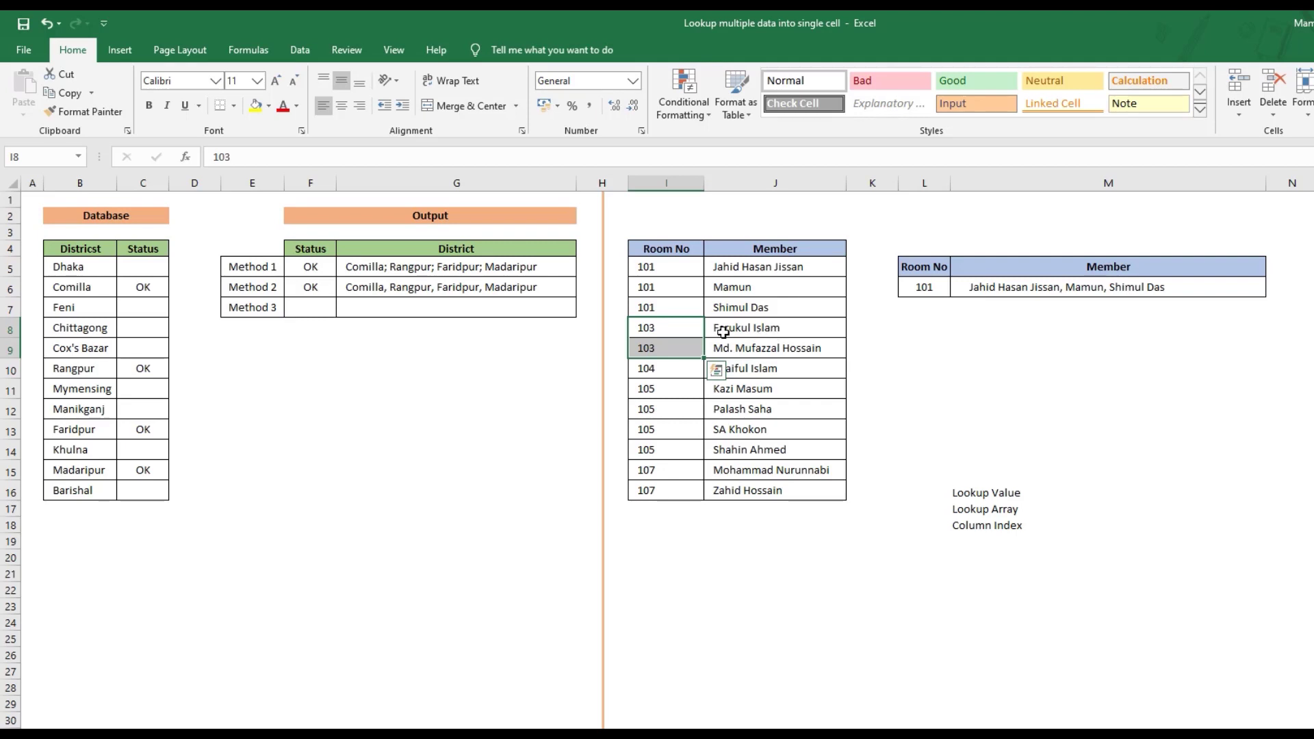
click(677, 373)
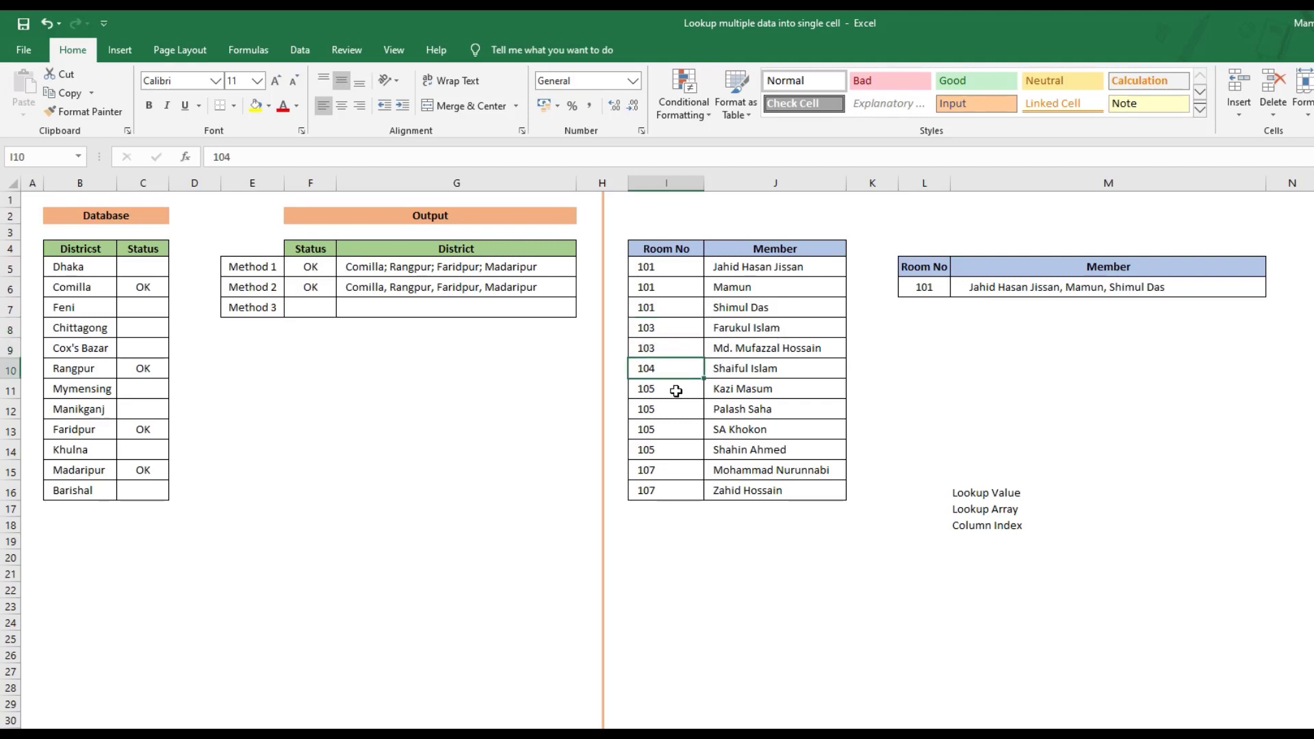
click(928, 287)
click(957, 288)
click(932, 335)
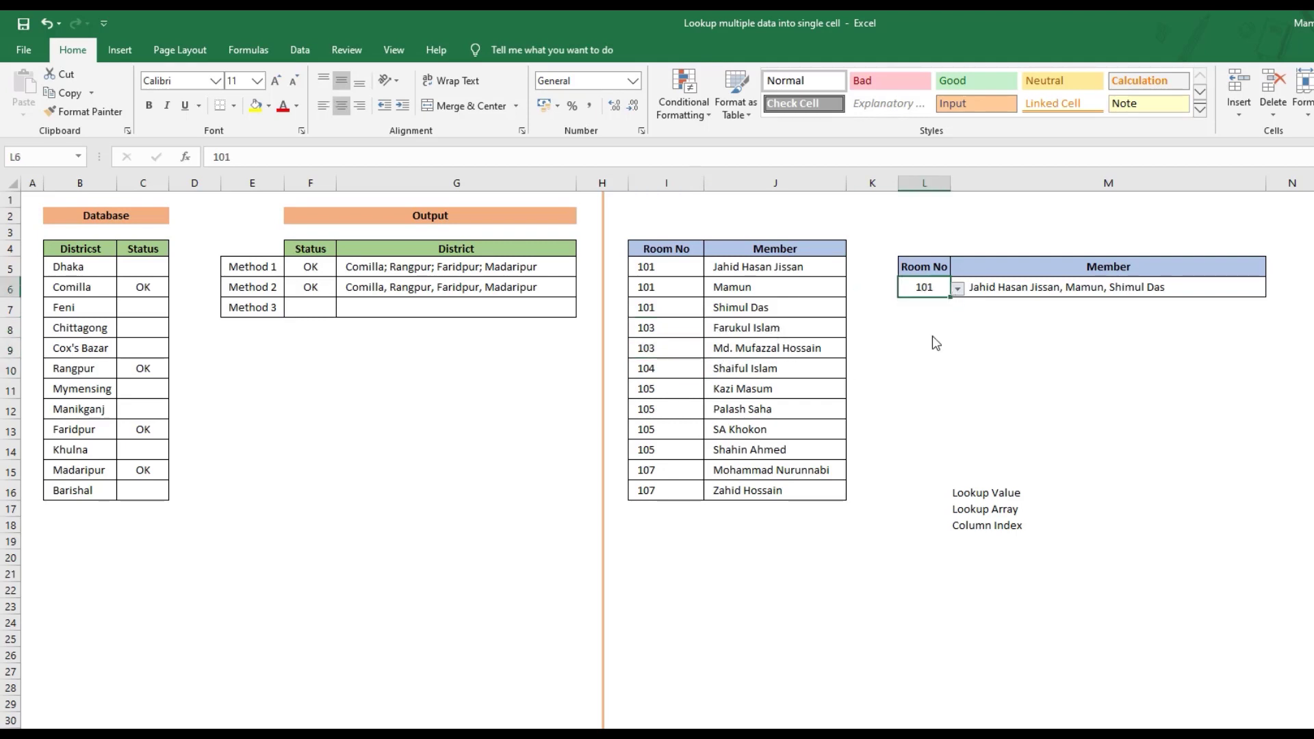
click(967, 335)
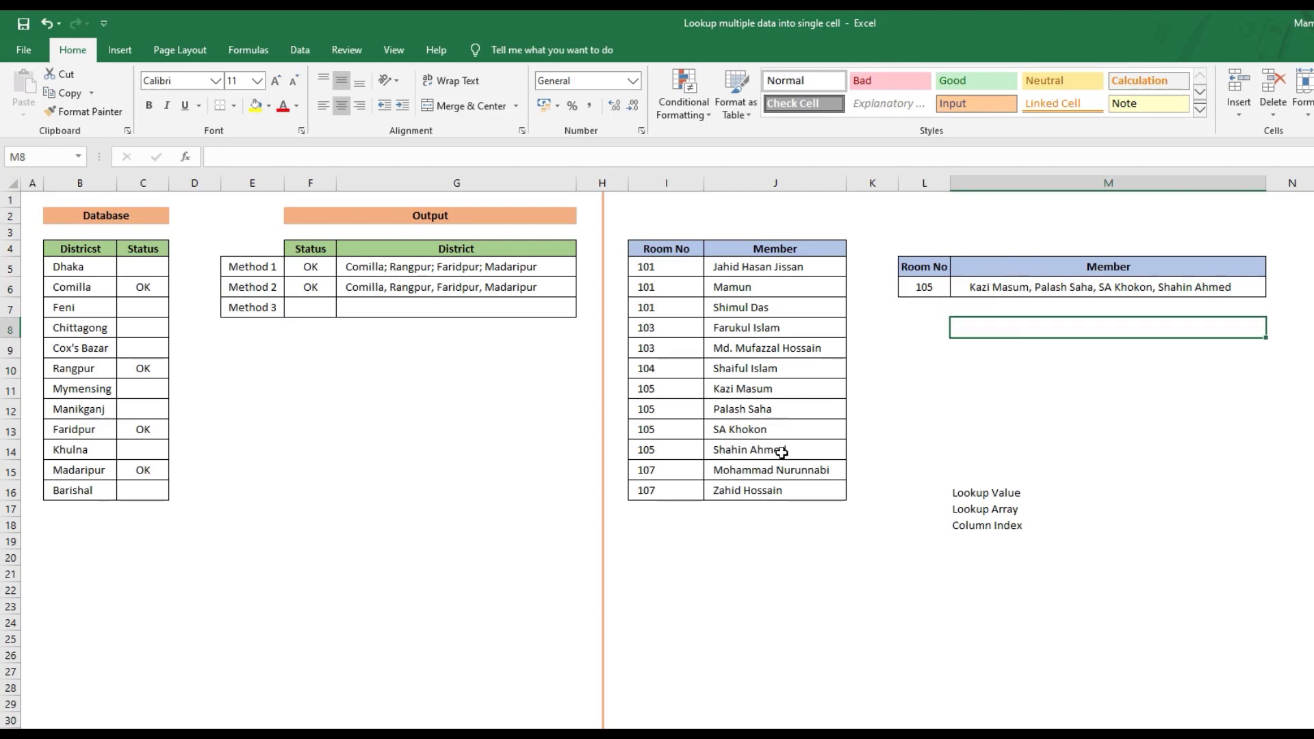
drag(781, 449, 758, 377)
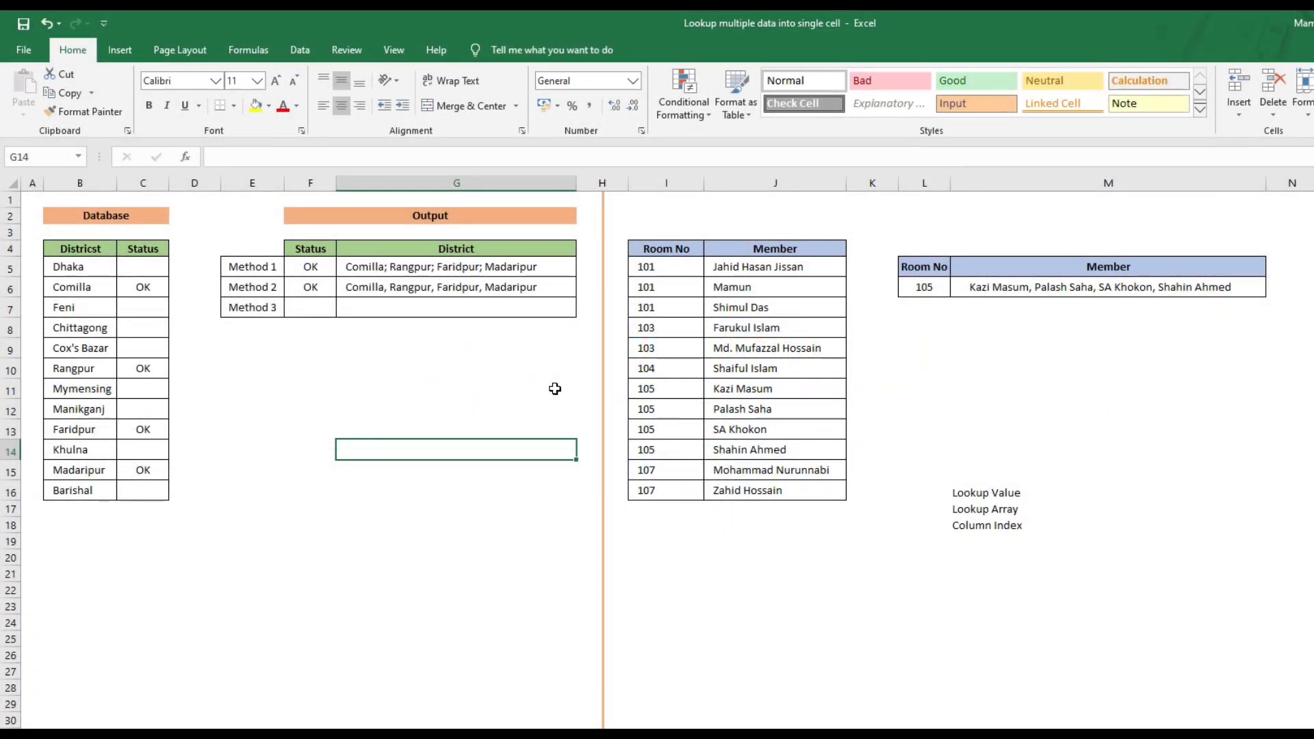
Step: Clear the district results in column G and the member area M6:O11
drag(555, 389, 532, 270)
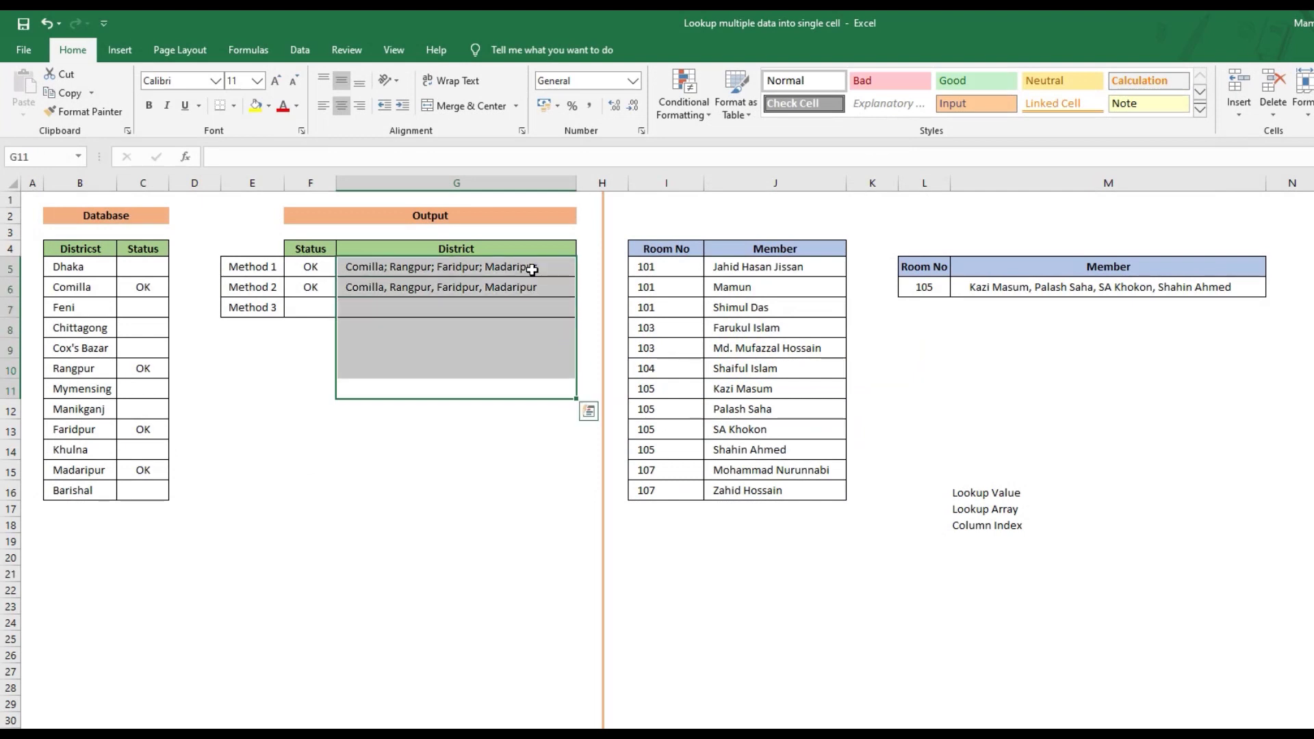
key(Delete)
drag(1308, 390, 1210, 285)
key(Delete)
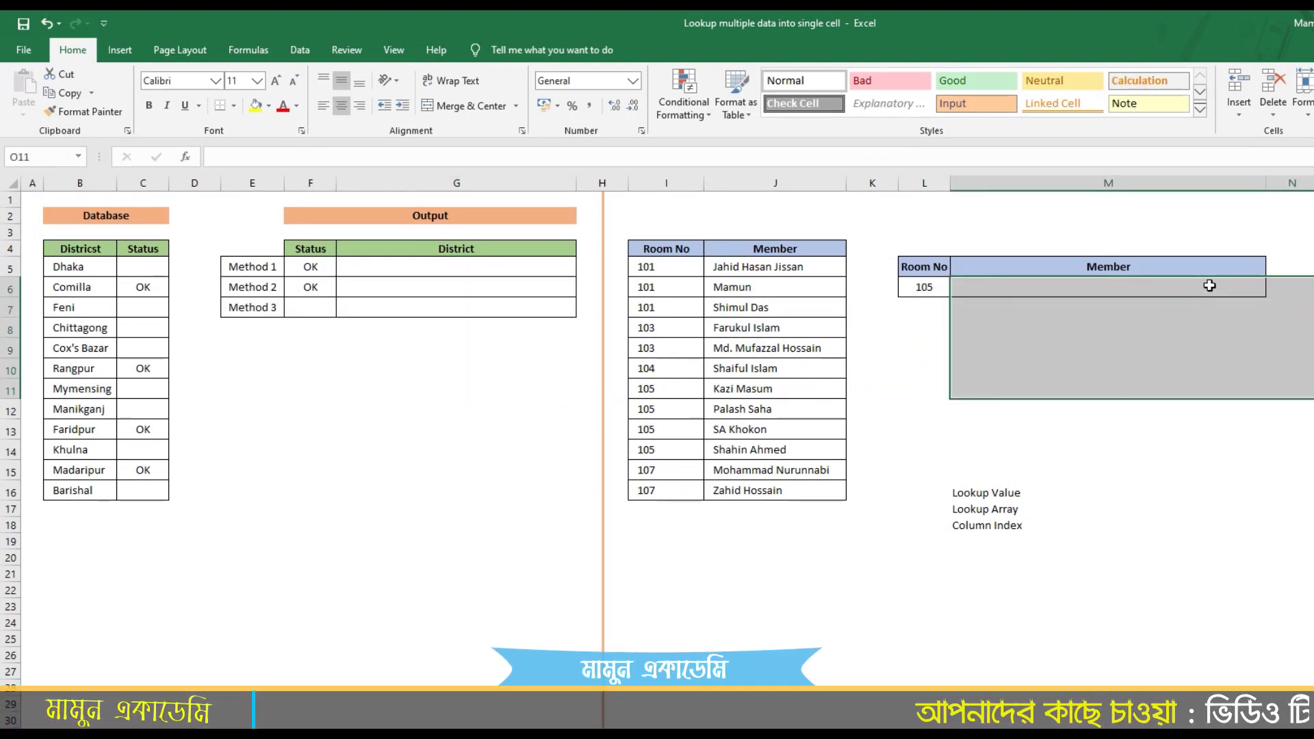
Step: Start a new formula in G5 with =
click(294, 405)
click(472, 267)
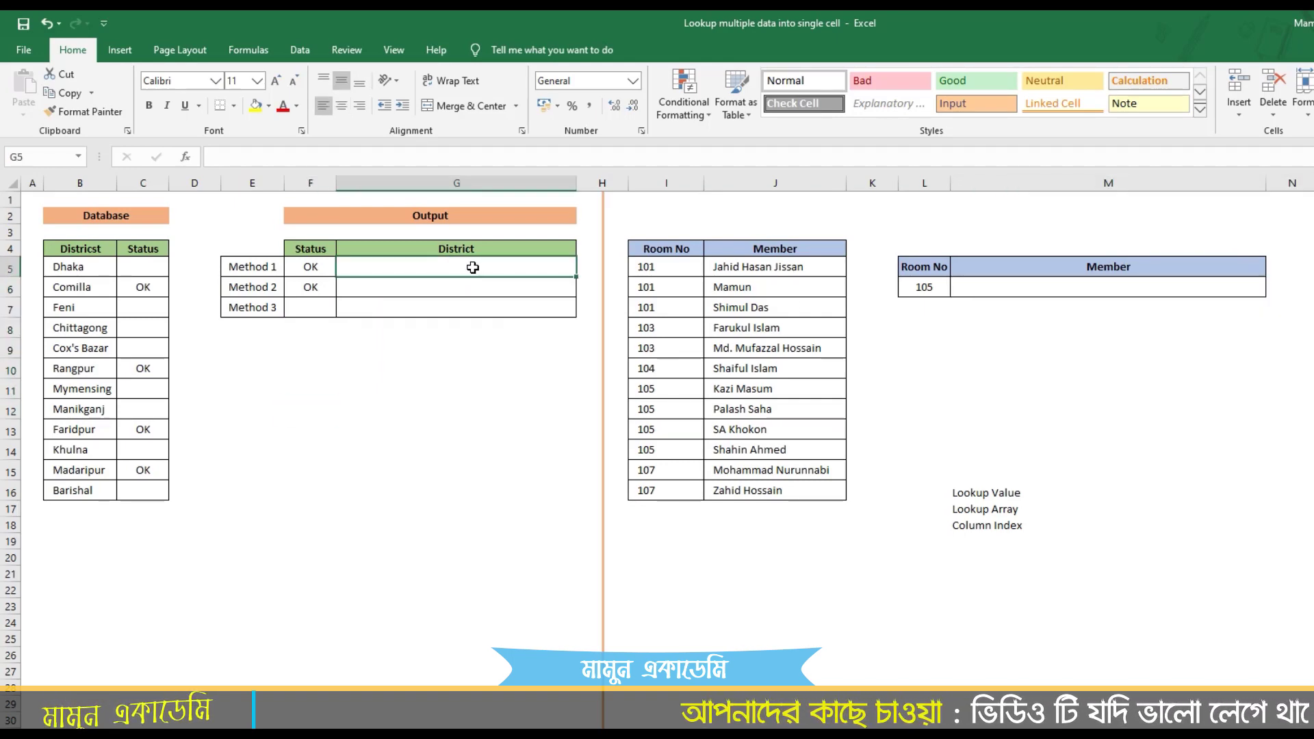
text(=)
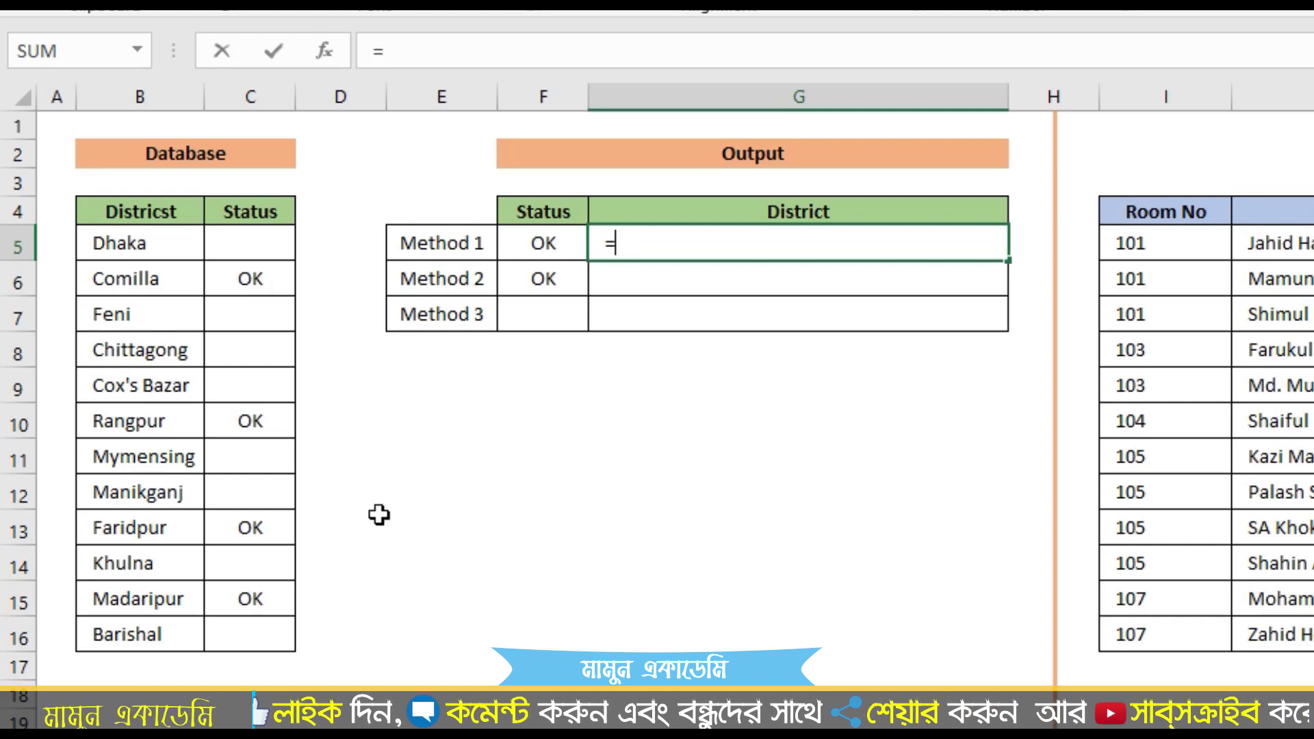
Step: Begin G5's formula as =TEXTJOIN(";", with a semicolon delimiter
text(tex)
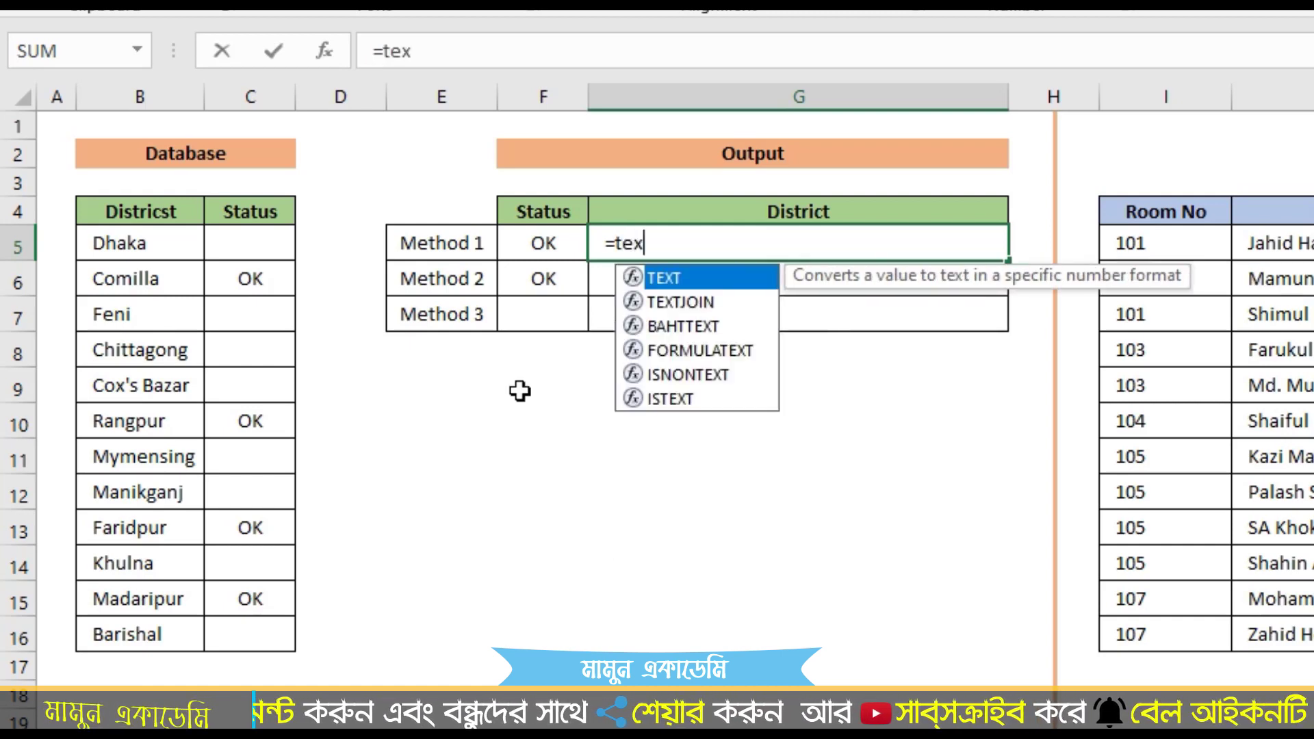
key(Down)
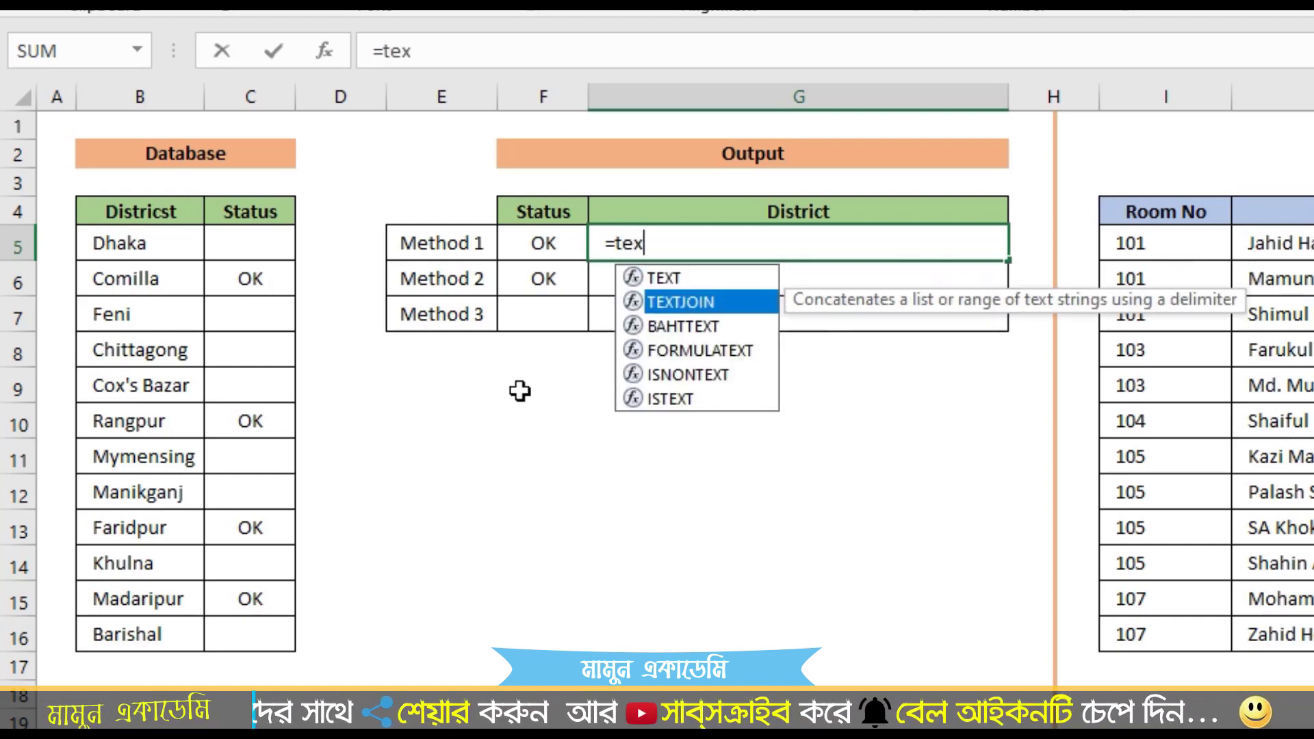
key(Tab)
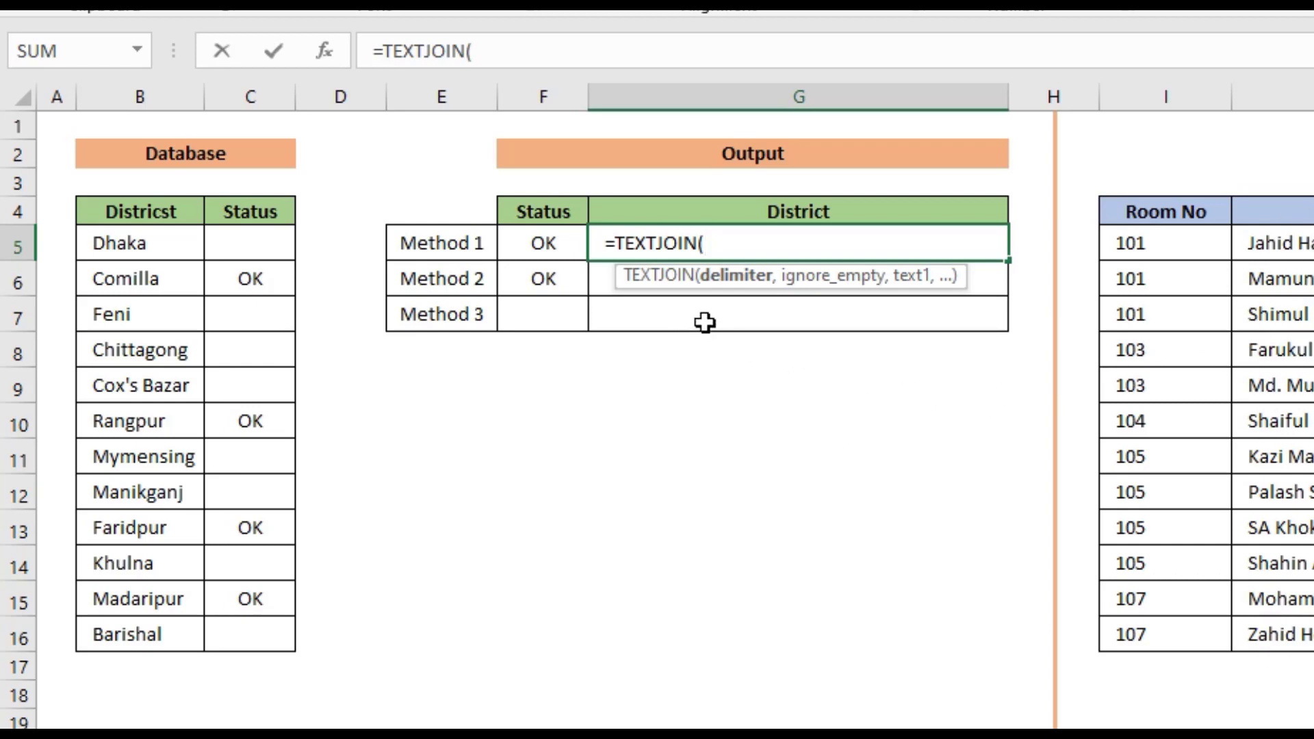
text(")
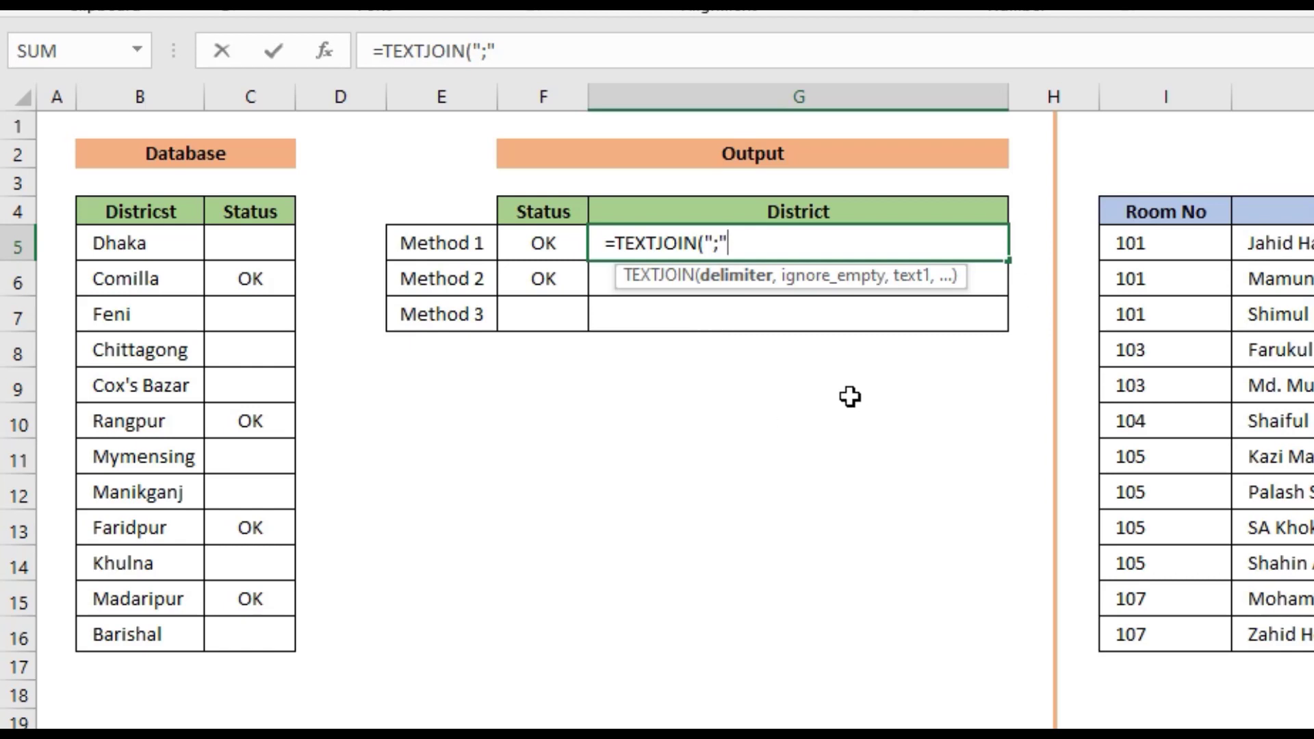
text(,)
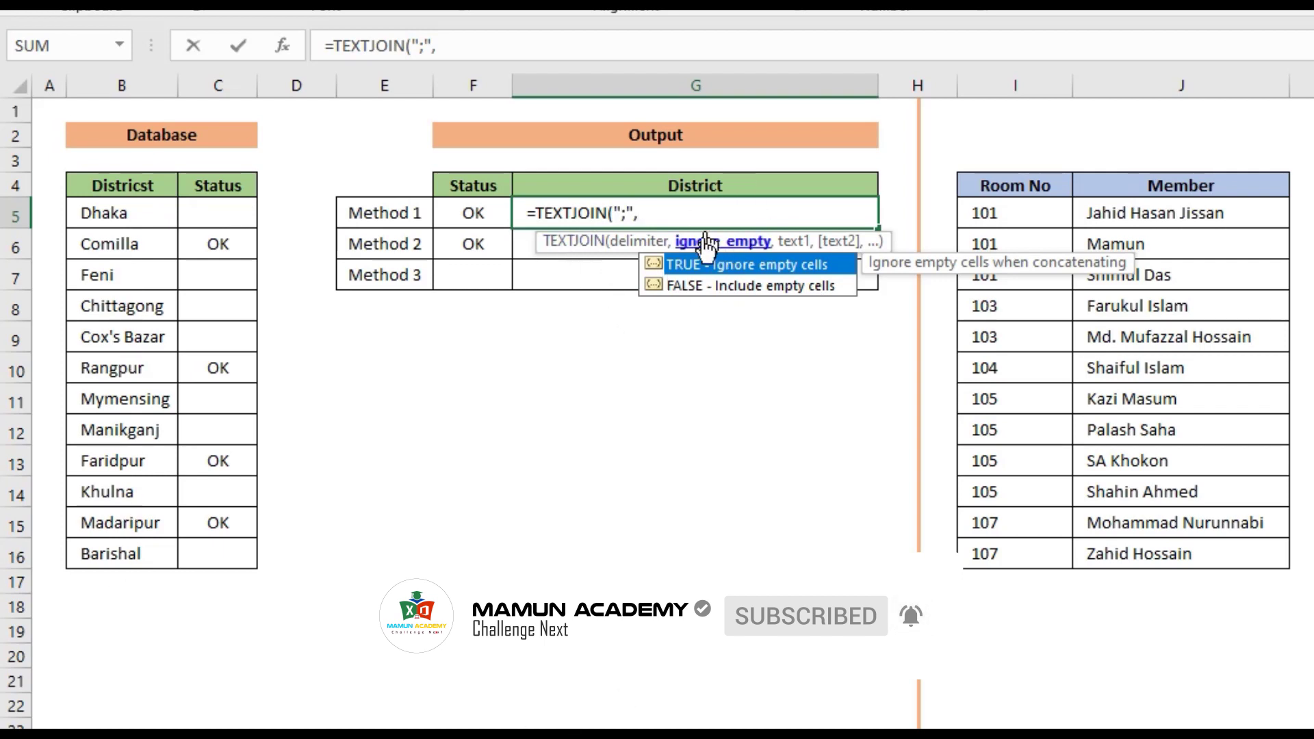
Step: Extend G5's formula to =TEXTJOIN(";",TRUE,REPT( so empty cells are ignored
double_click(725, 264)
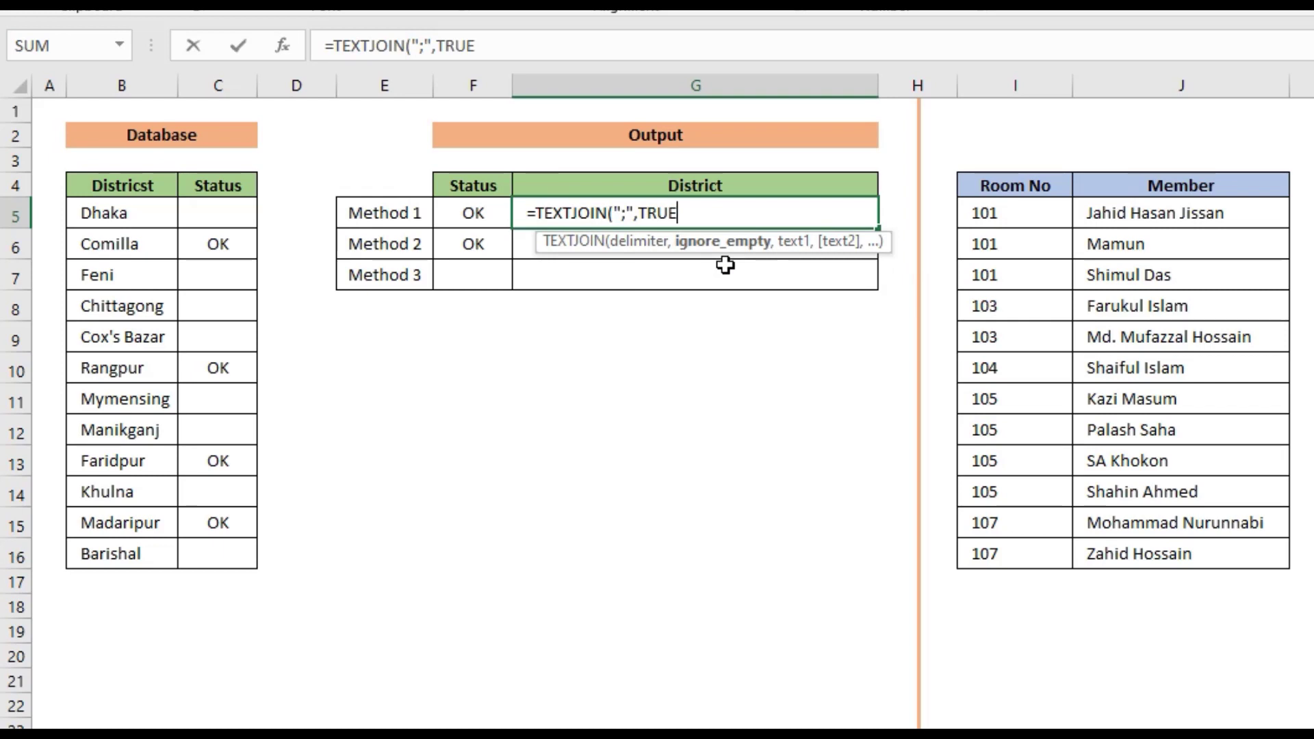
text(,)
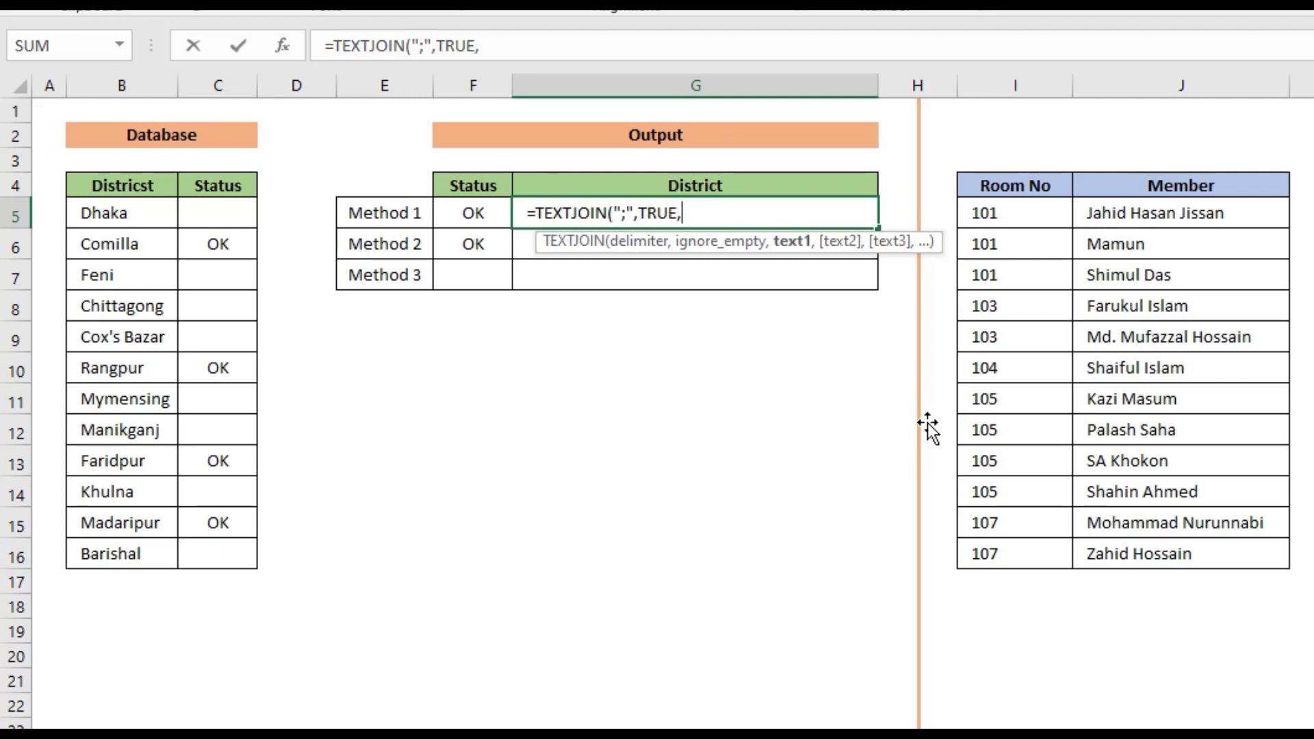
text(rep)
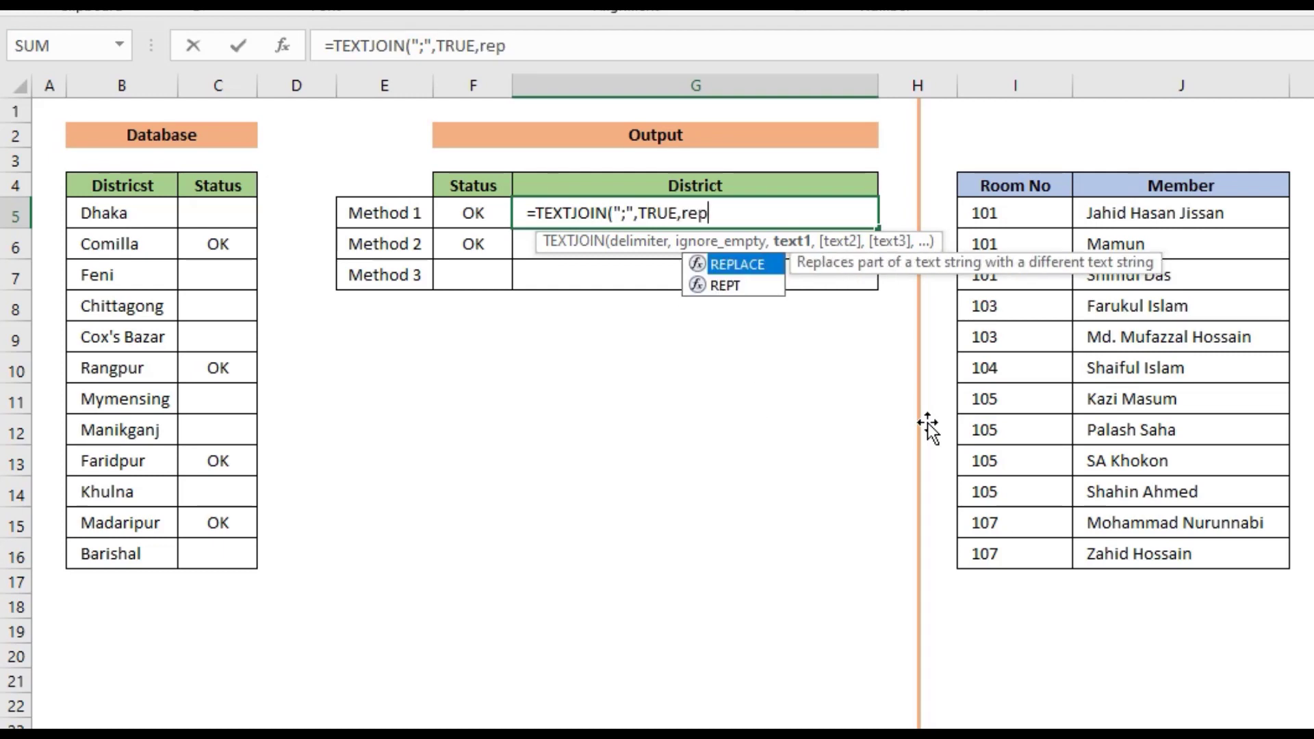
key(Down)
key(Tab)
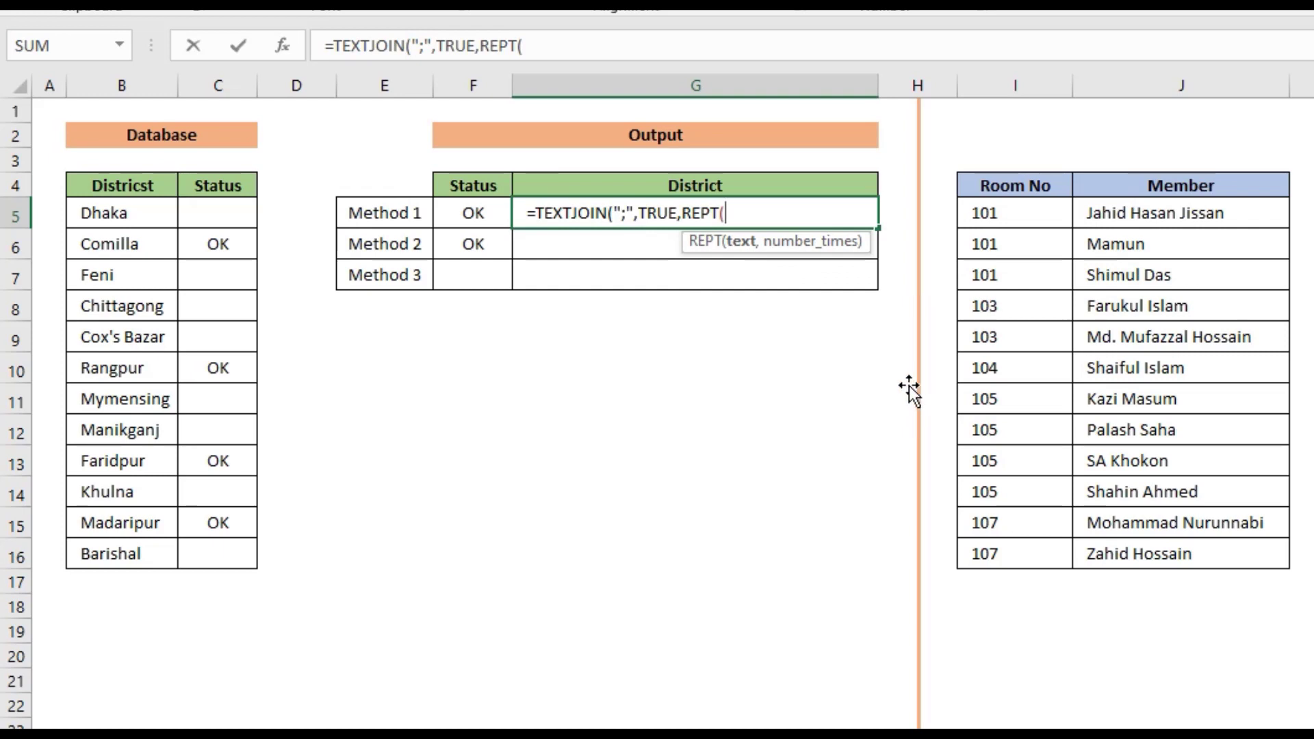
key(BackSpace)
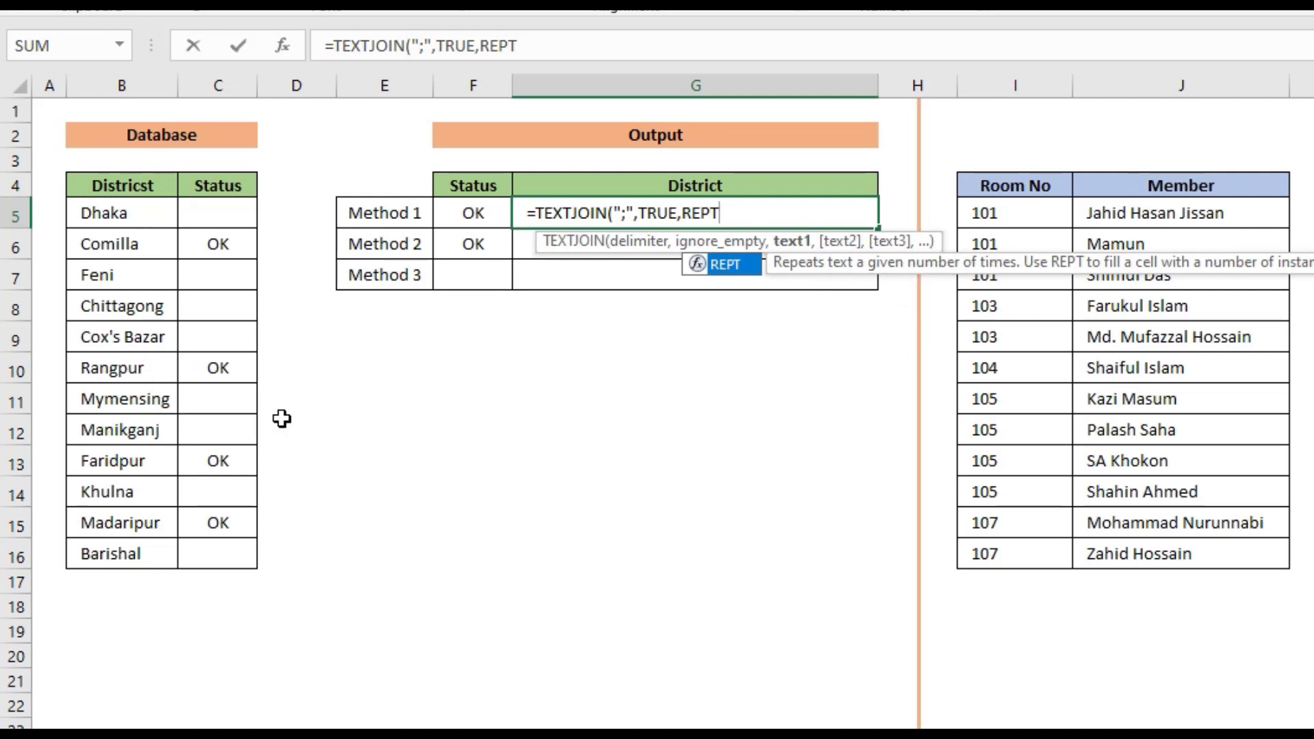
text(()
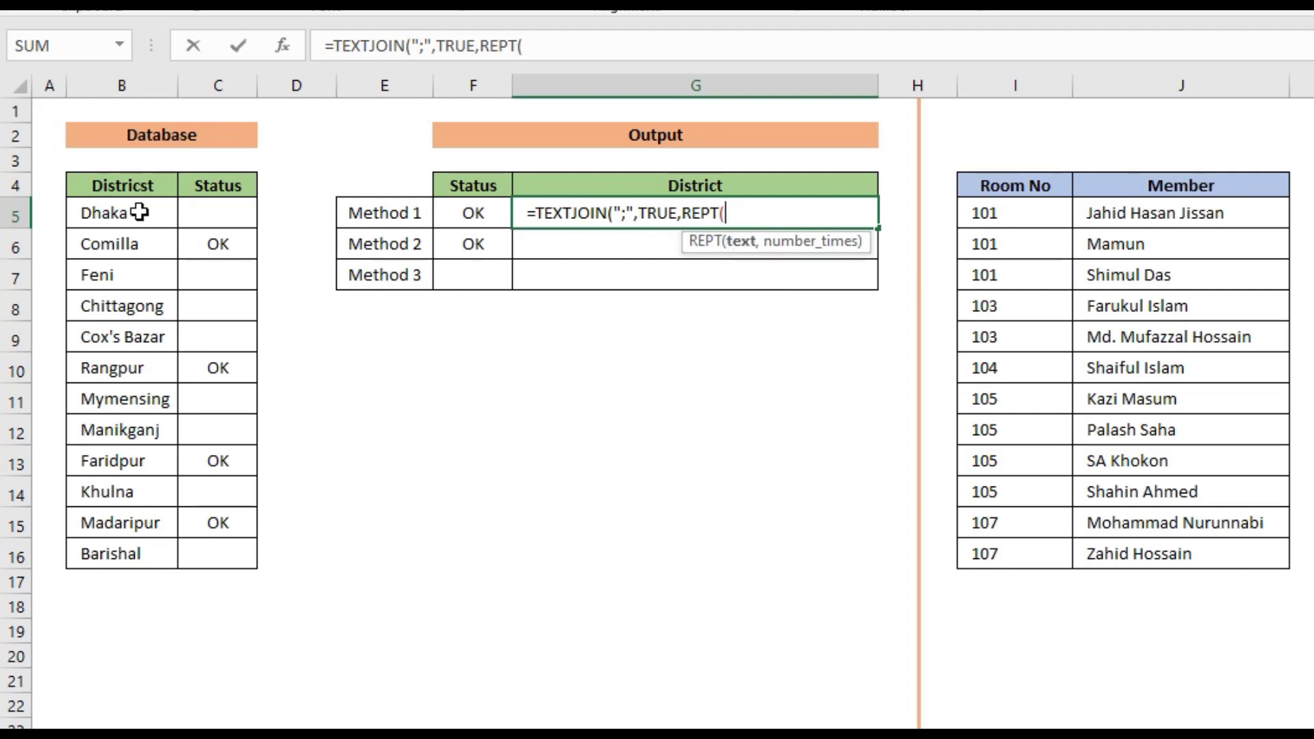
Step: Give REPT the arguments B5:B16 and (C5:C16=F5) in G5's formula
drag(139, 212, 122, 554)
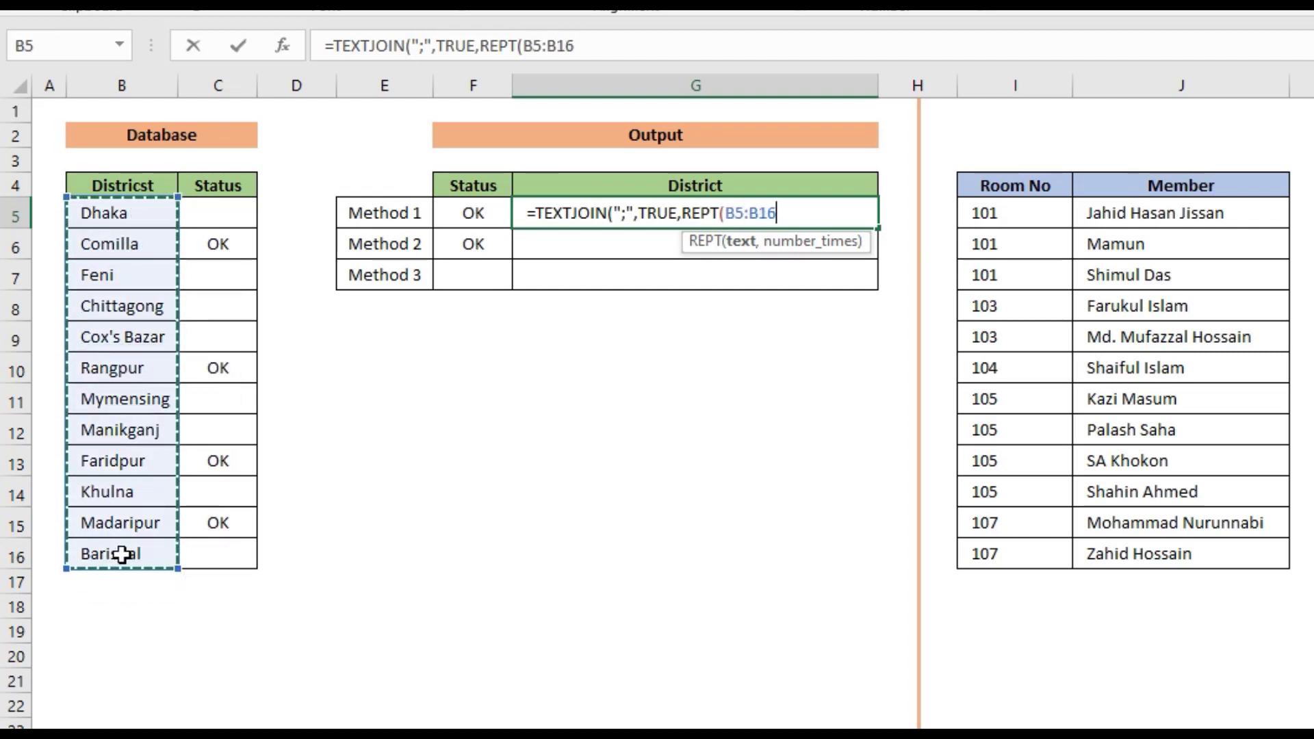
text(,)
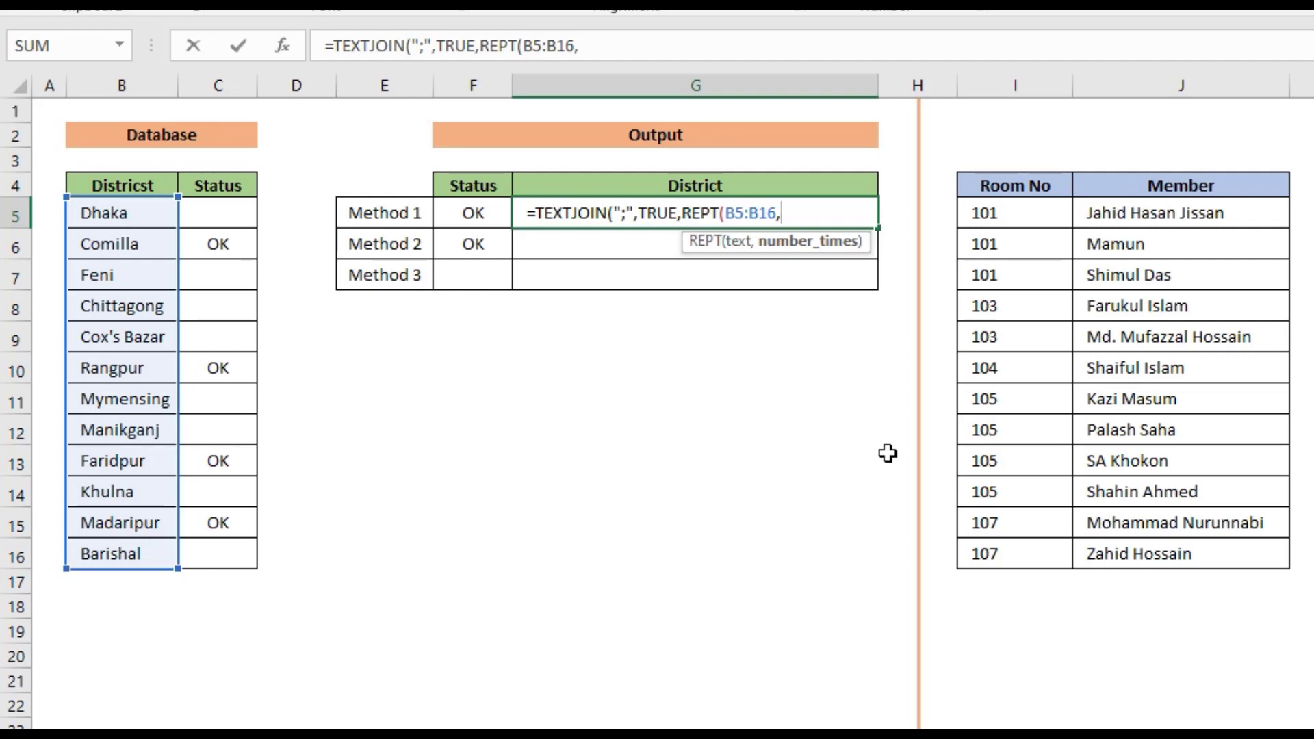
text(()
drag(227, 216, 219, 551)
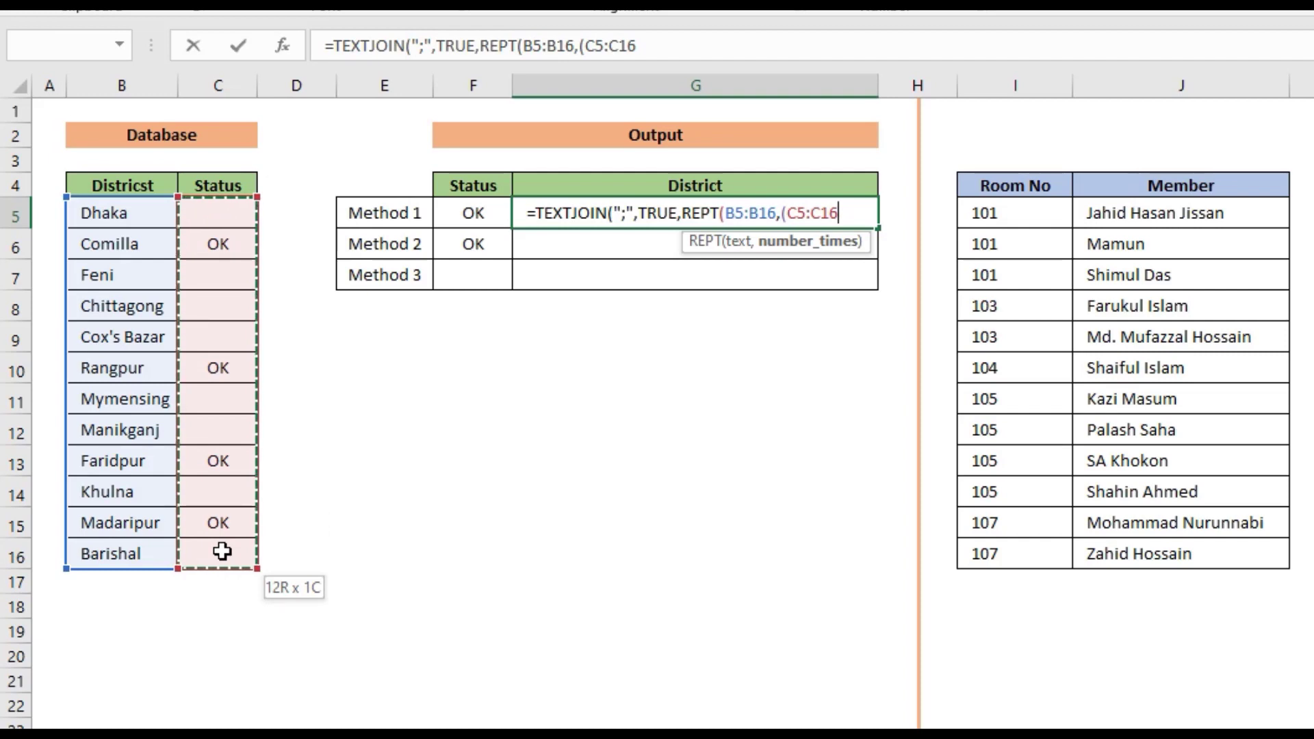
text(=)
click(473, 214)
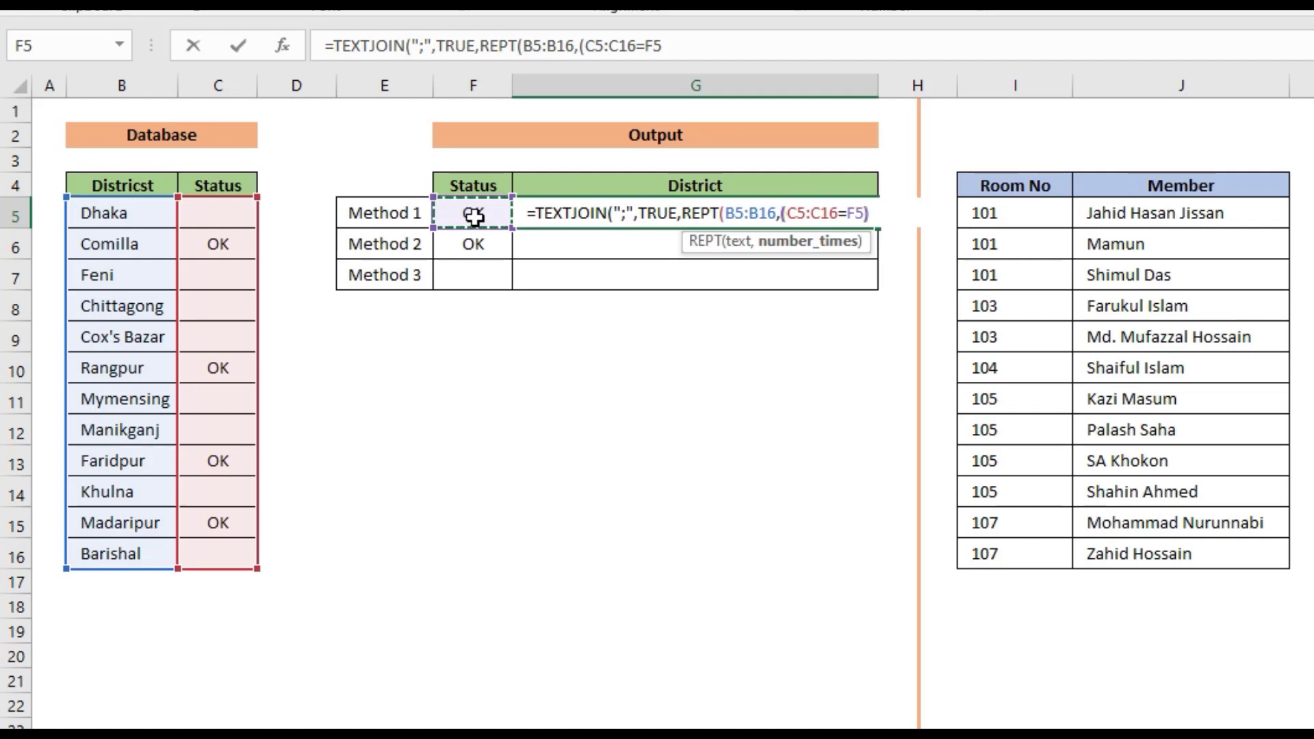
text())
Step: Evaluate the C5:C16=F5 condition with F9 to preview its TRUE/FALSE array
drag(879, 215, 791, 216)
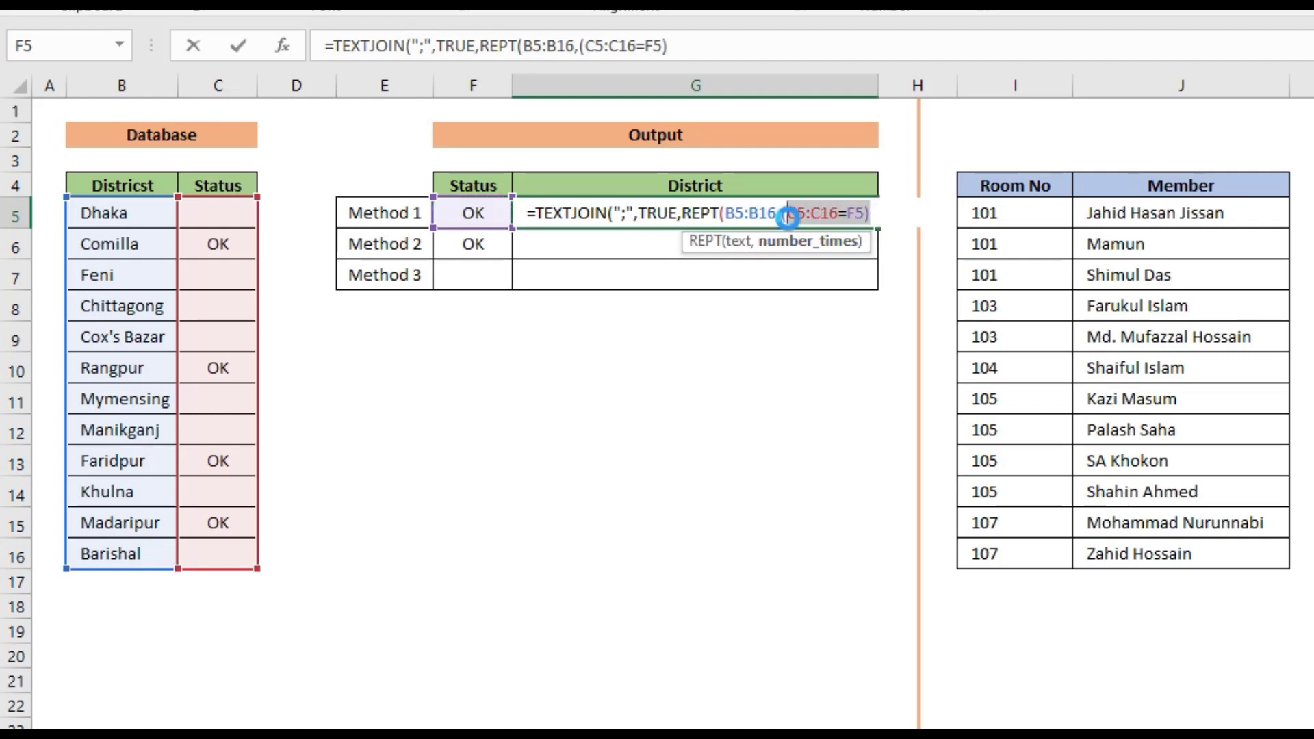
key(F9)
click(1153, 622)
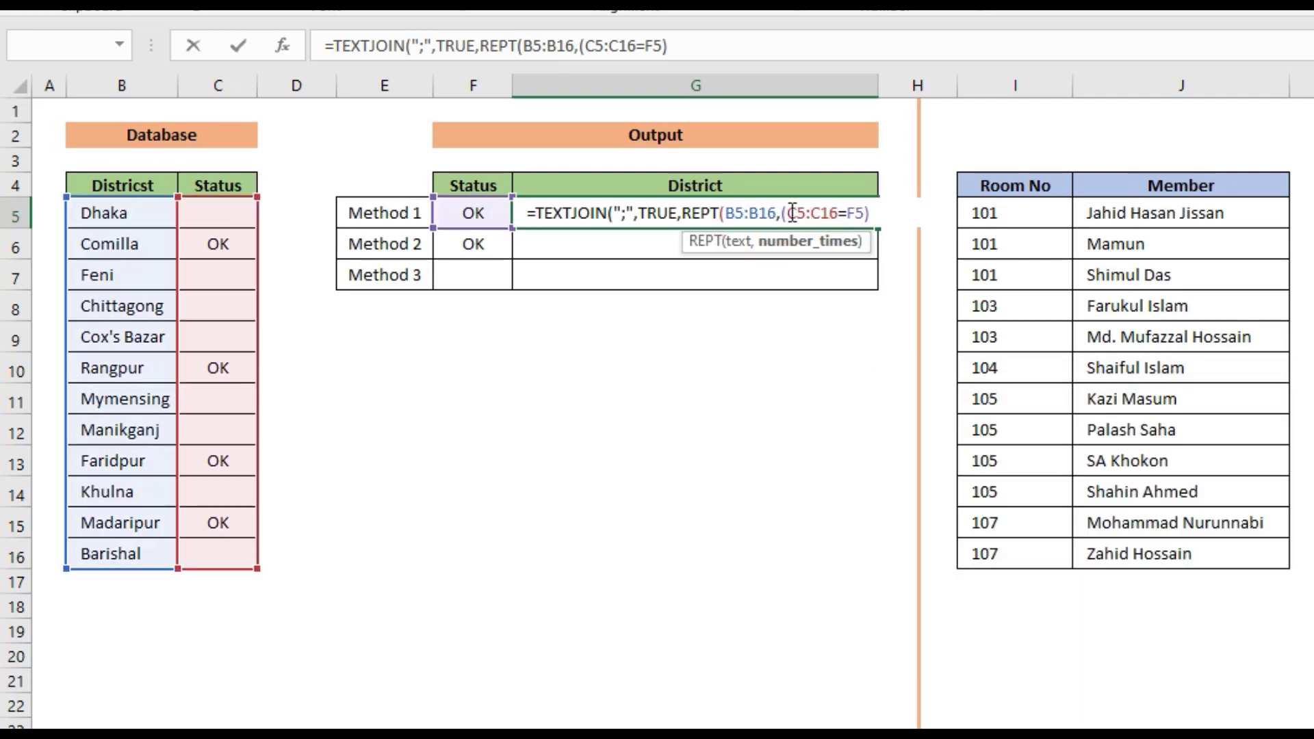
drag(791, 214, 866, 215)
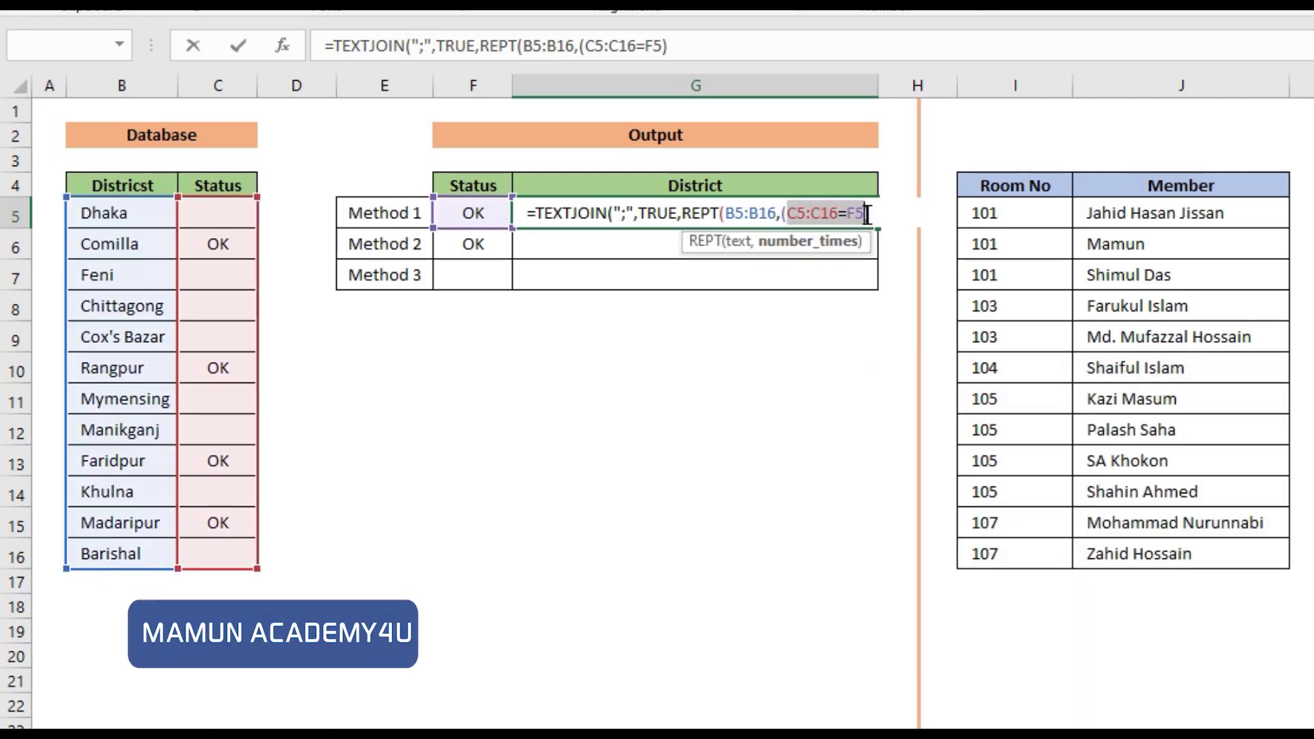
key(F9)
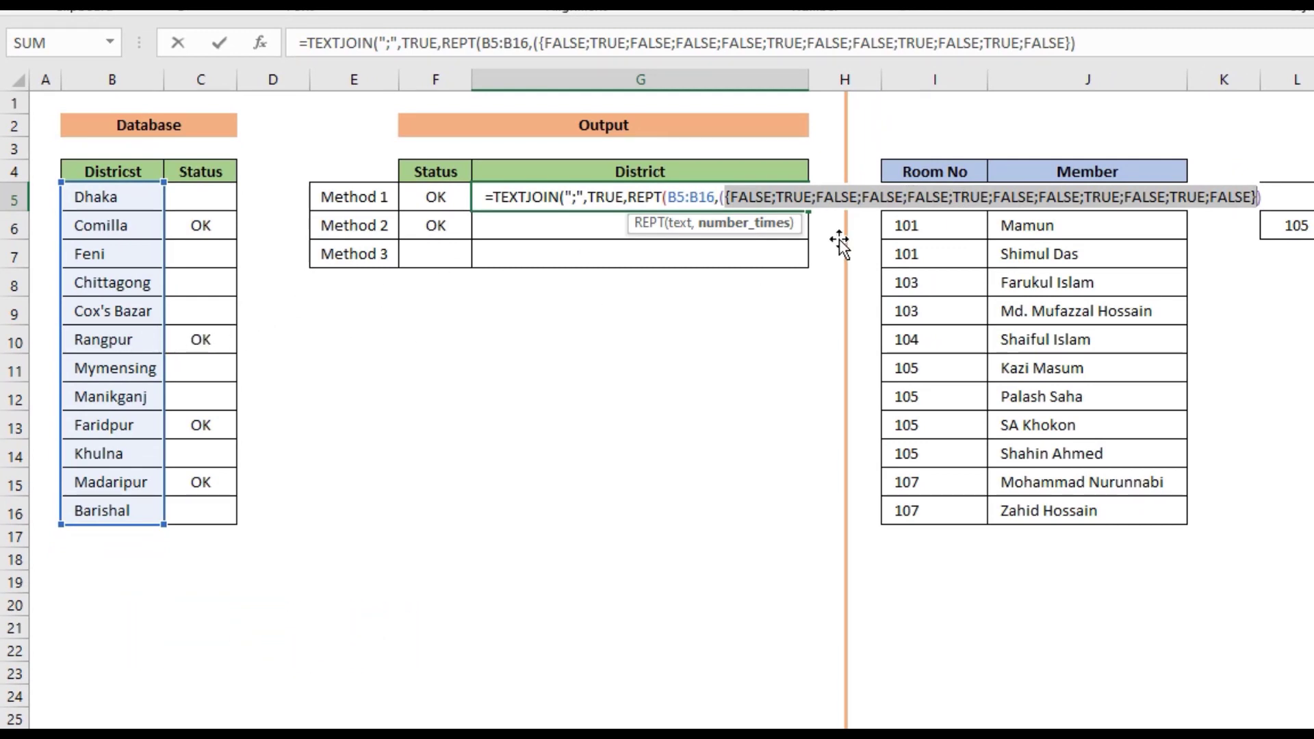
Step: Preview (C5:C16=F5)+0 as a 0/1 array with F9, then restore the expression
key(ctrl+z)
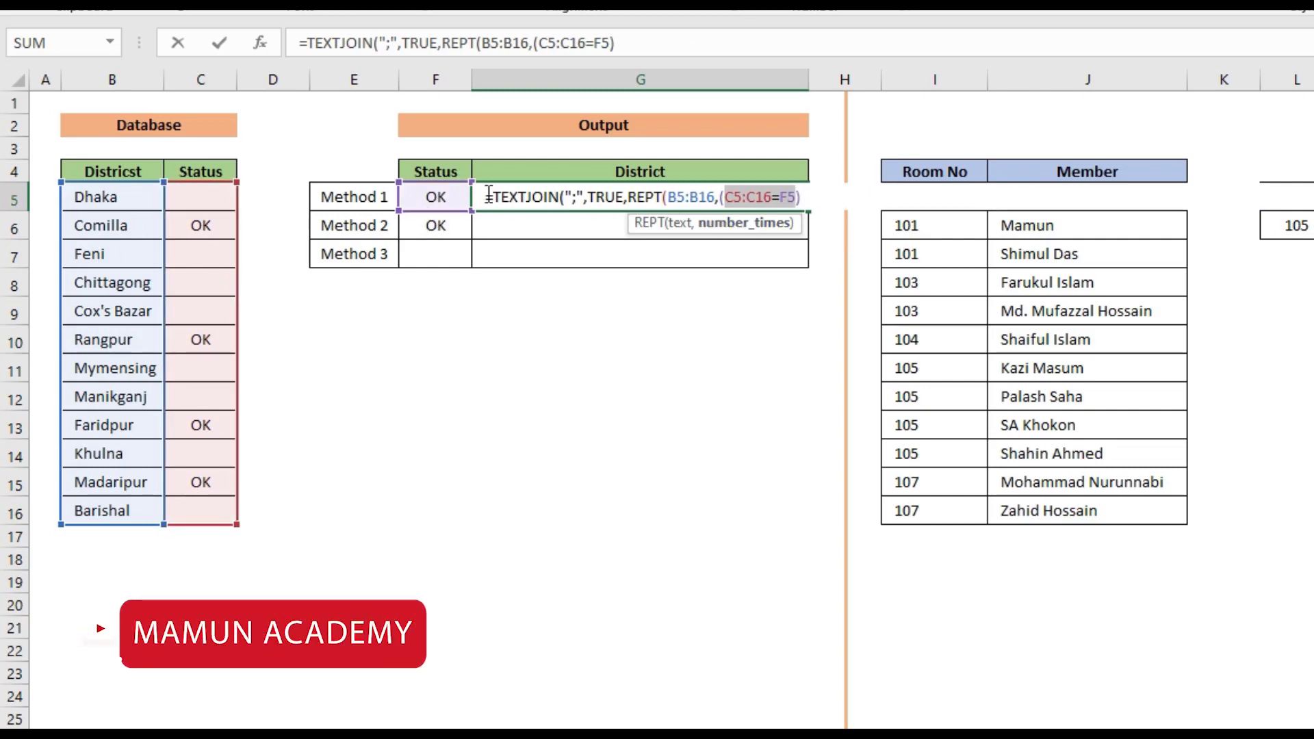
click(815, 201)
text(+0)
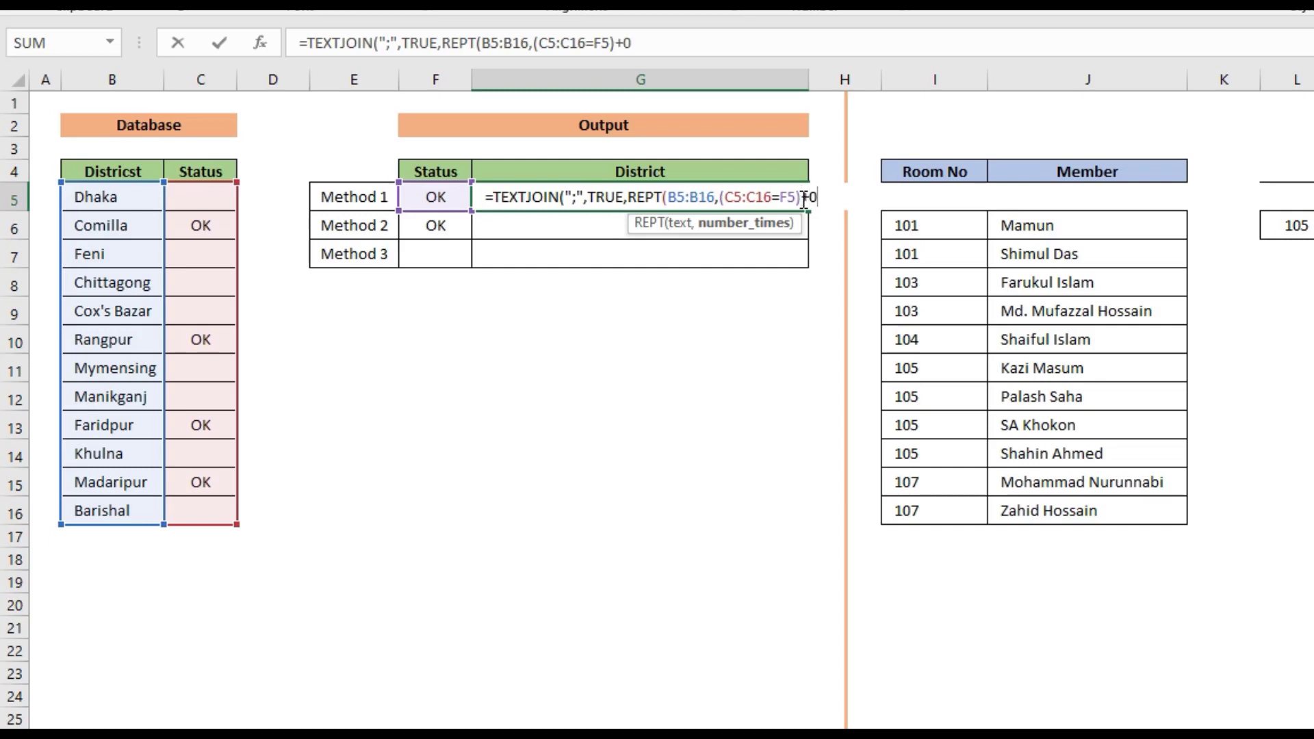
drag(800, 196, 723, 198)
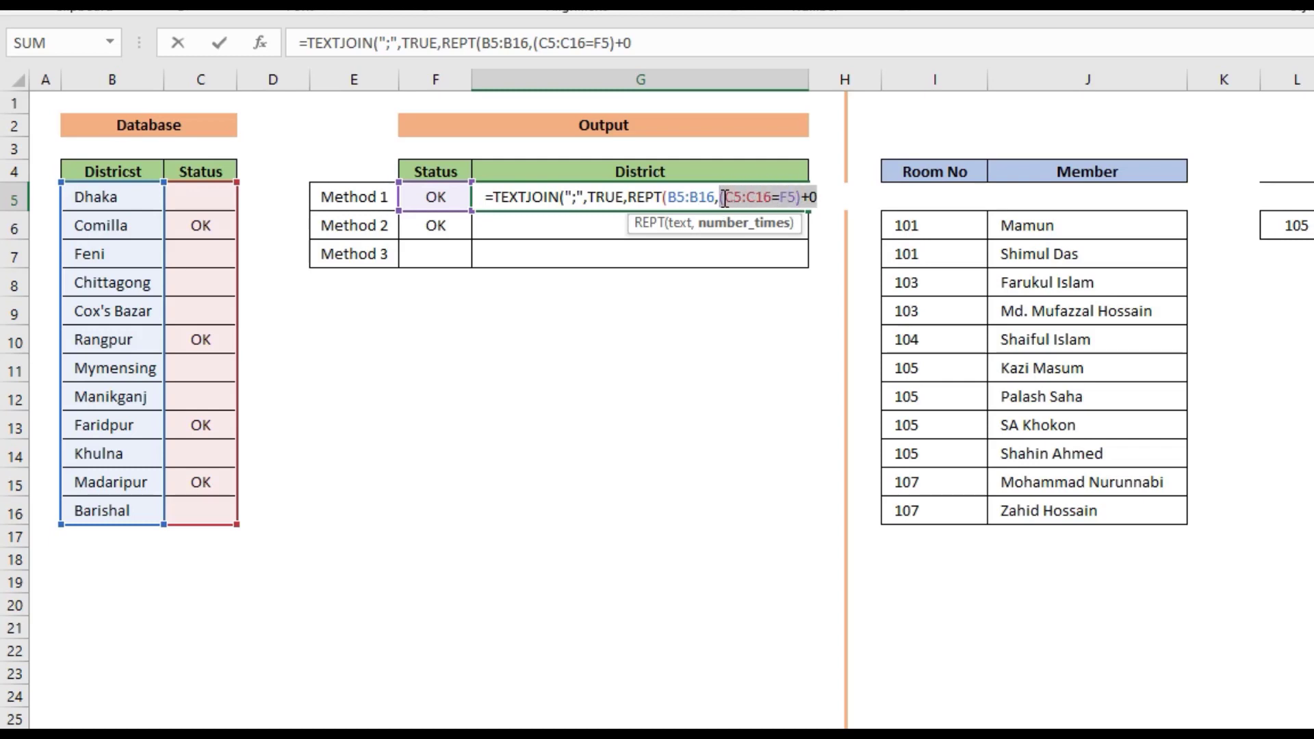
key(F9)
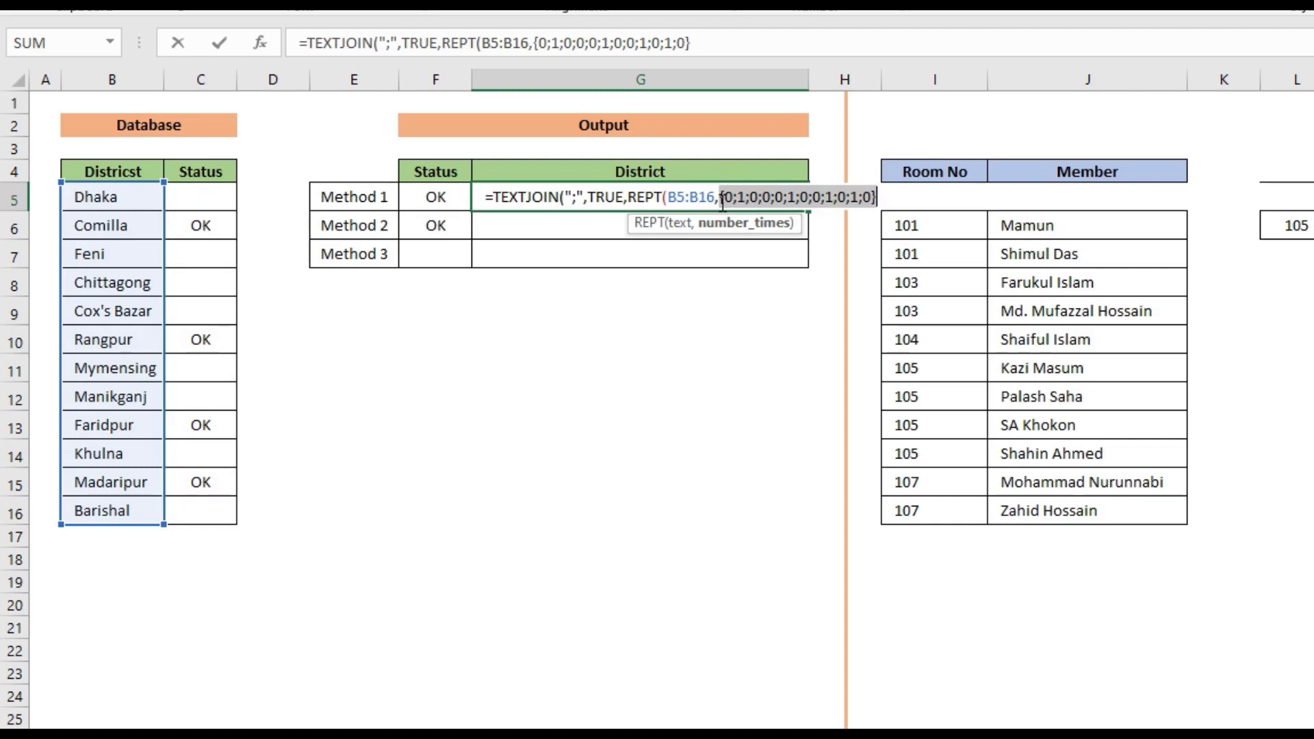
key(ctrl+z)
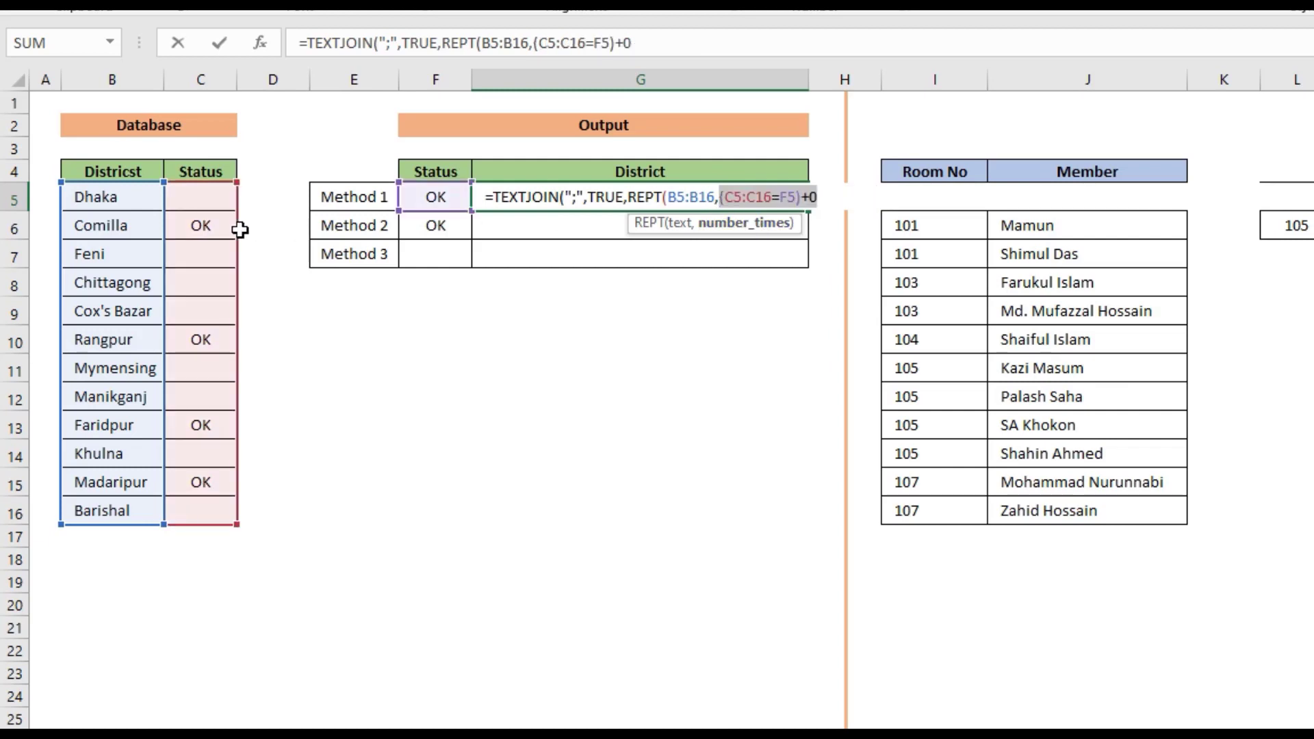
click(821, 199)
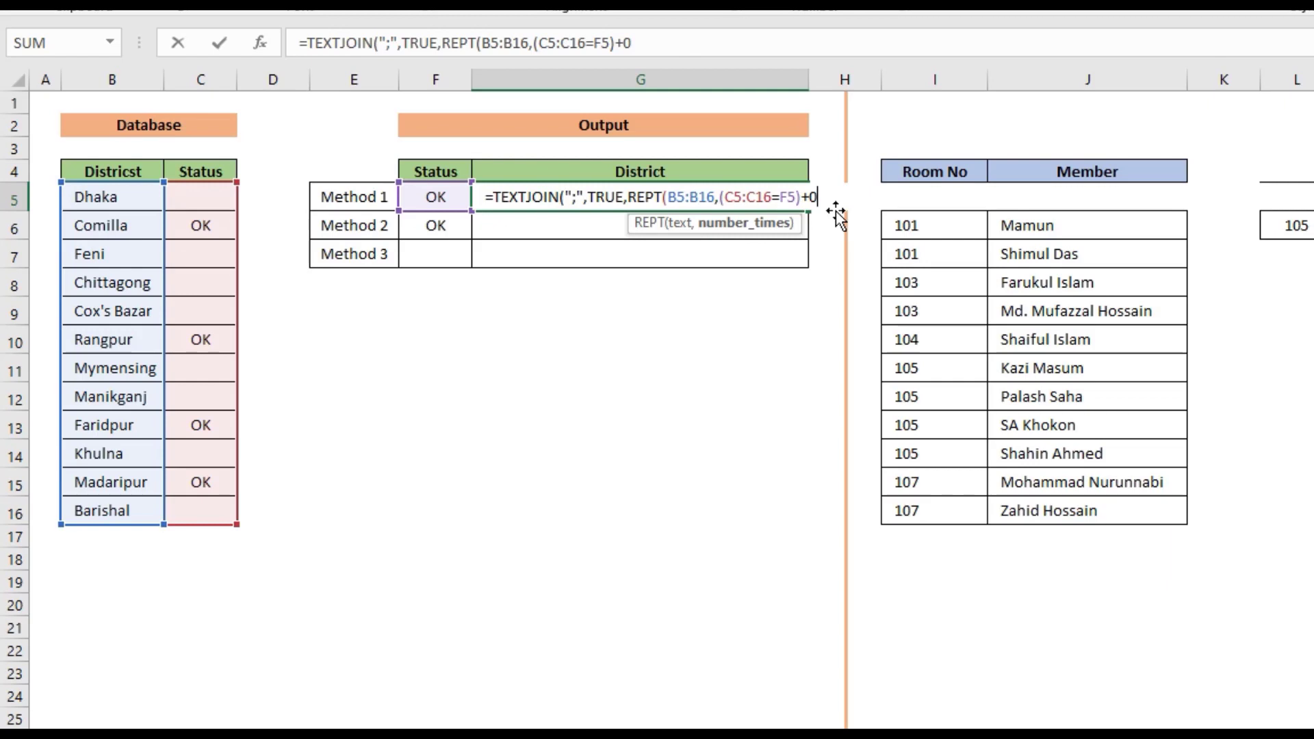
Step: Close the formula and enter G5 as an array formula returning Comilla;Rangpur;Faridpur;Madaripur
text())
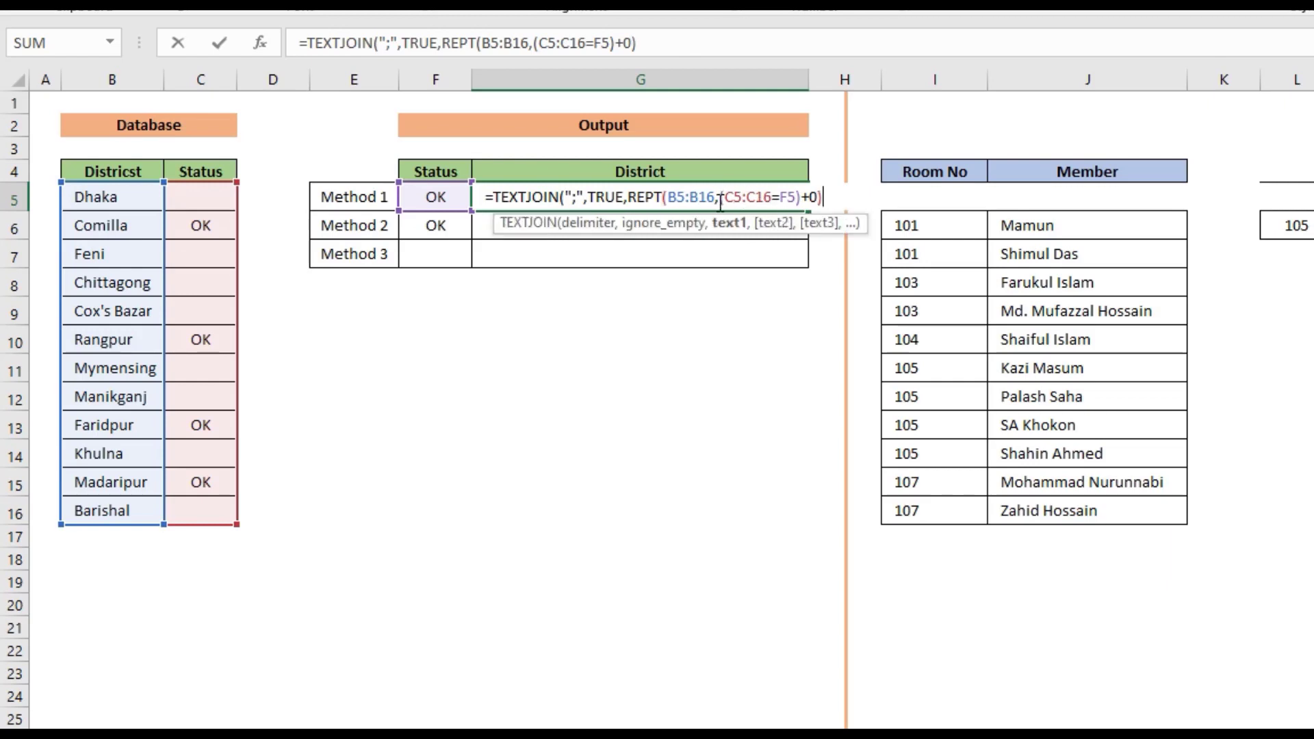
drag(720, 198, 828, 199)
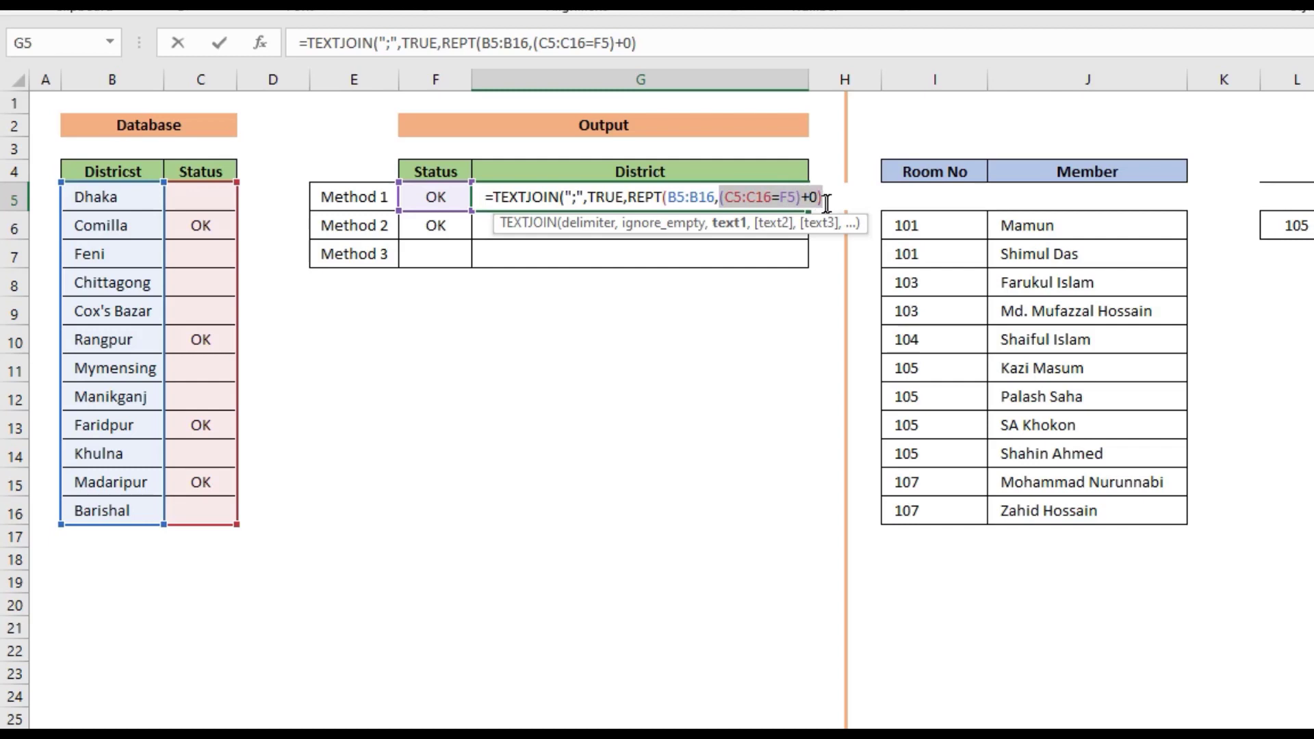
click(829, 196)
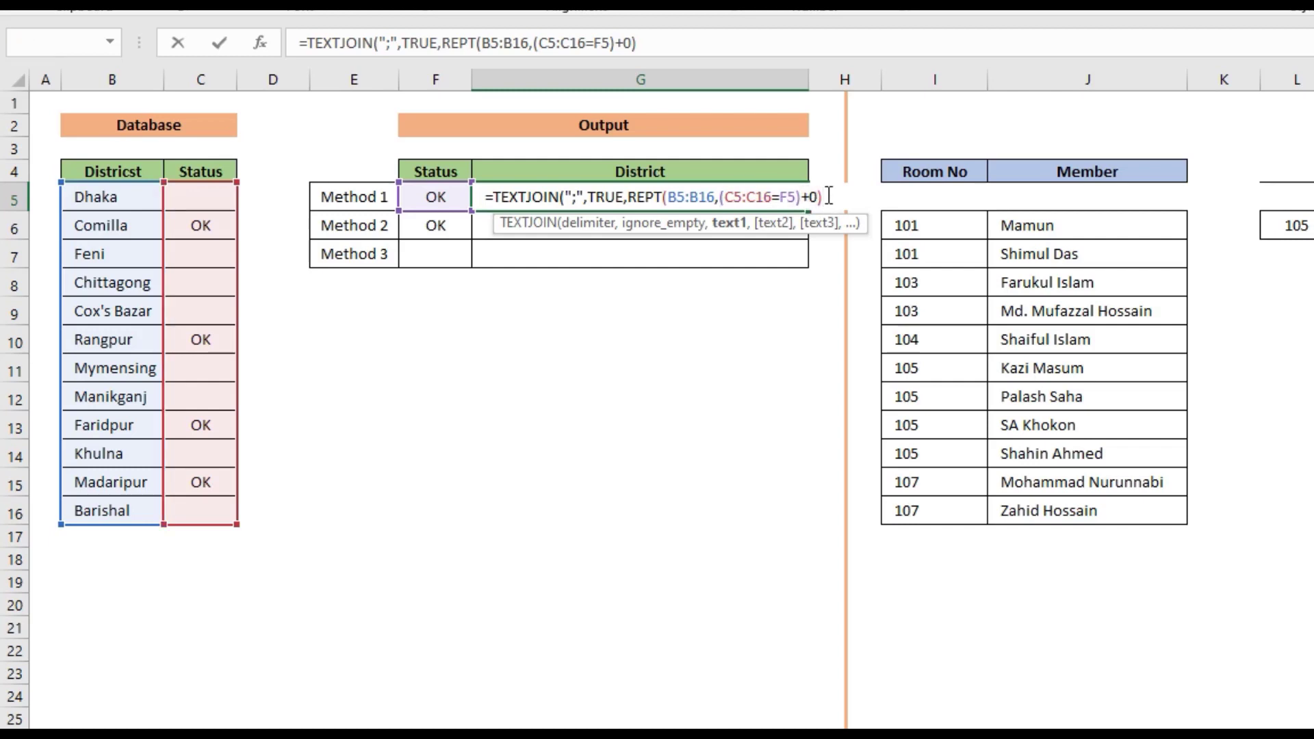
key(Return)
key(Return)
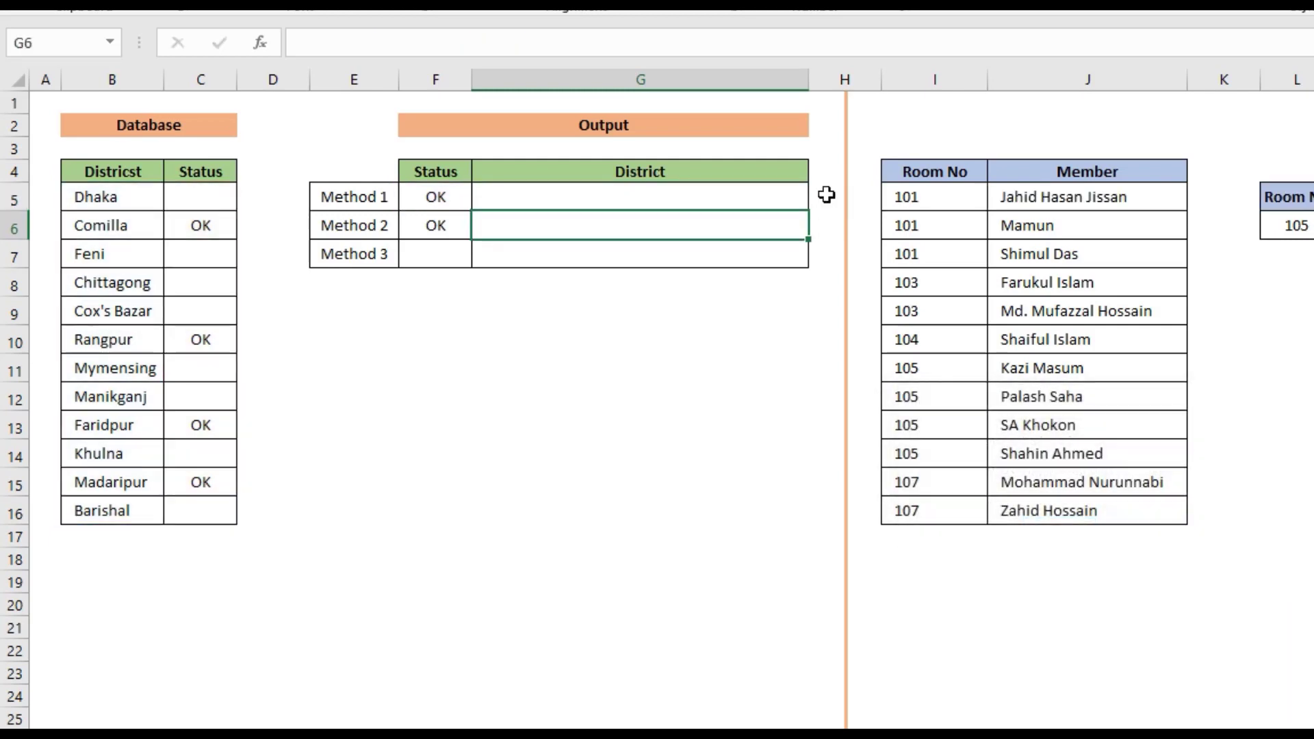
click(783, 193)
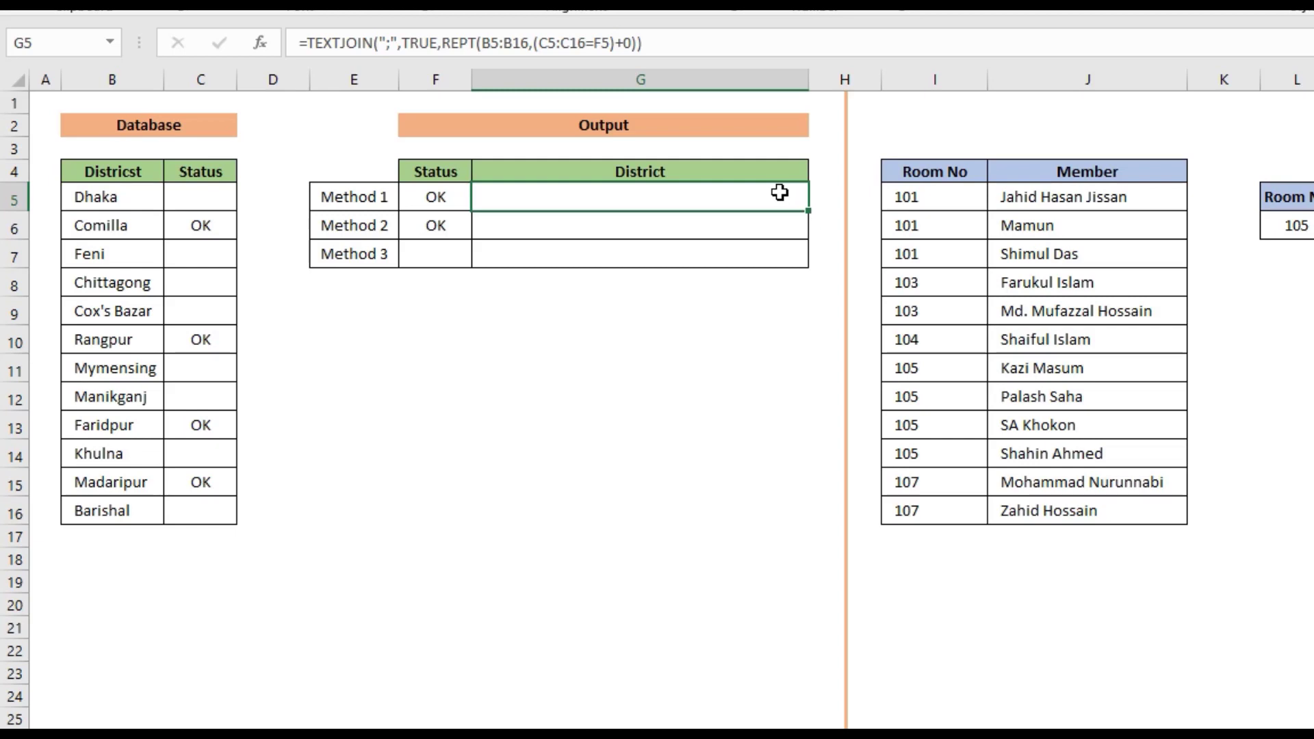
double_click(780, 192)
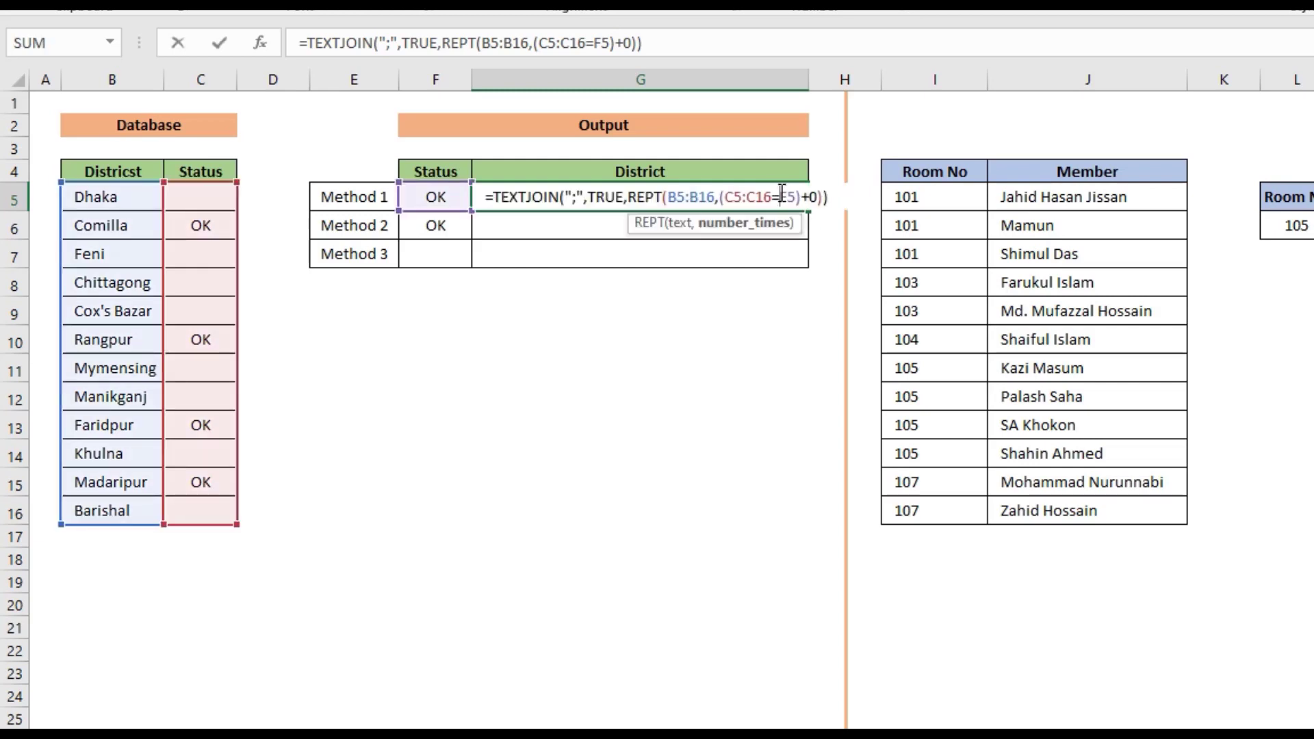
key(ctrl+shift+Return)
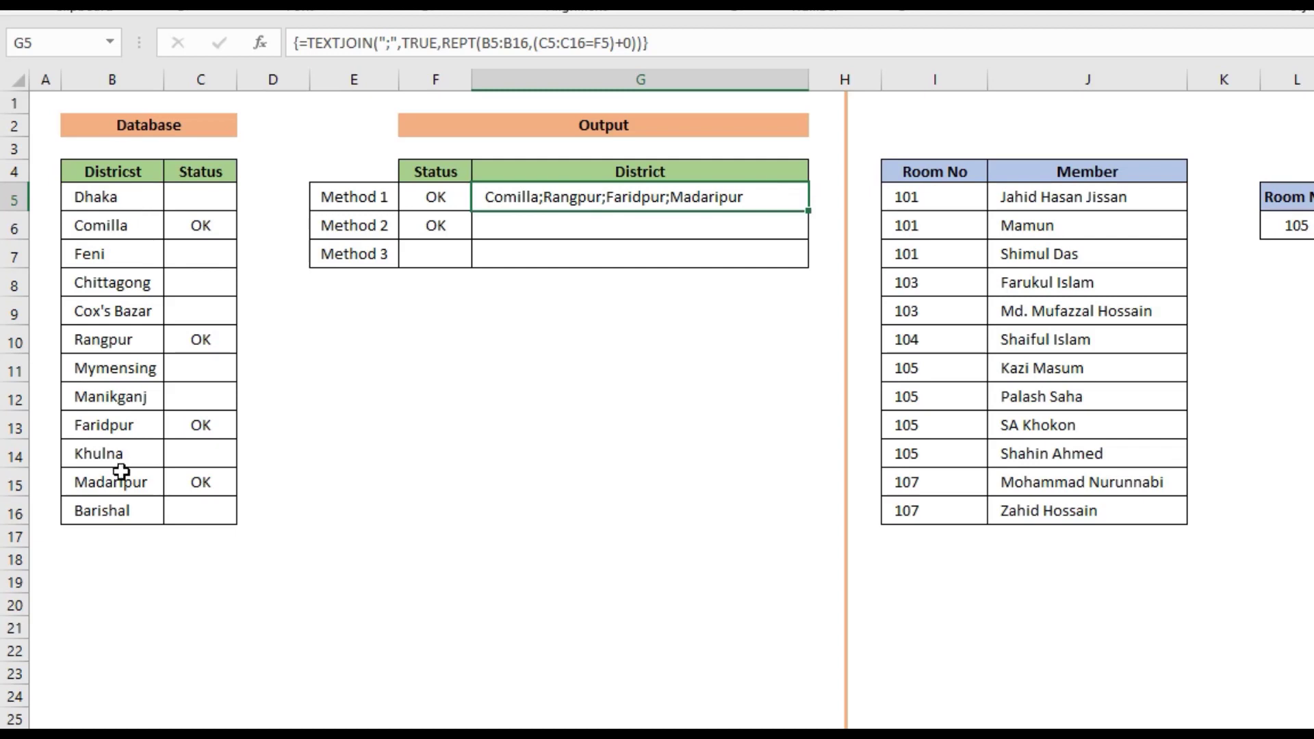
click(438, 197)
click(130, 227)
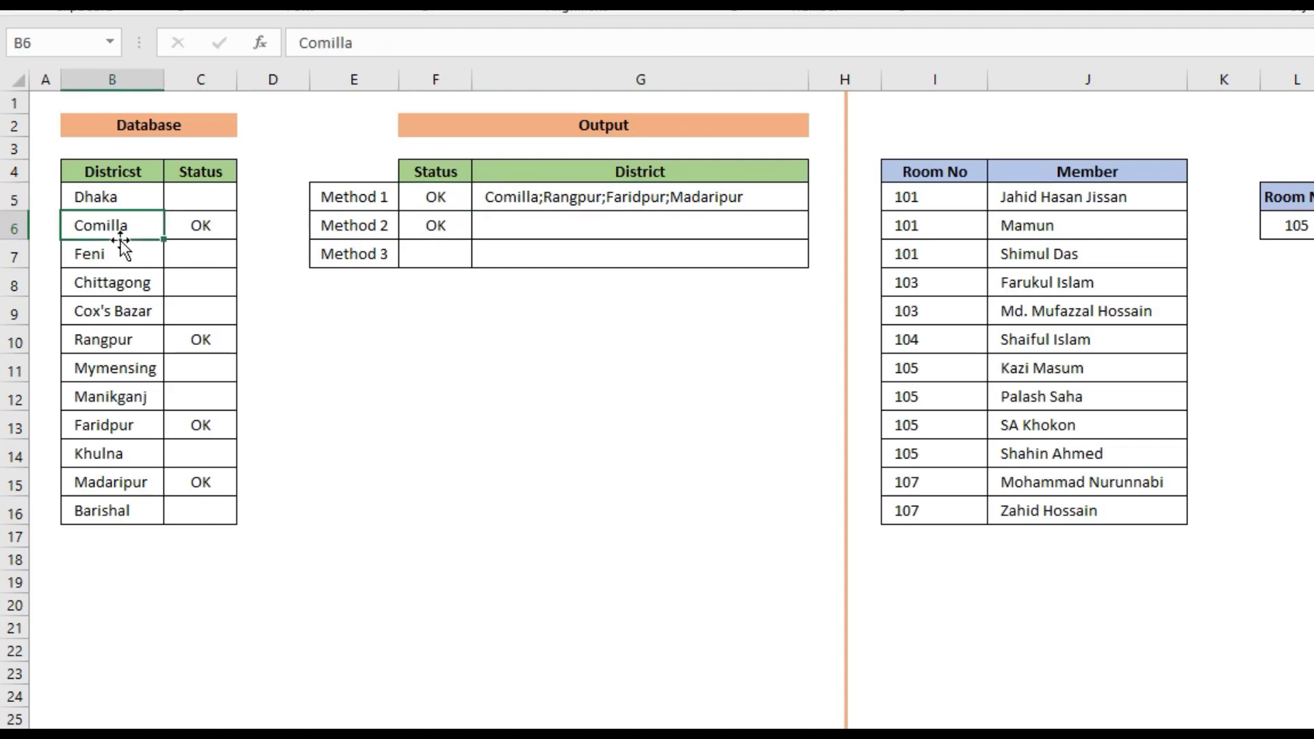
Step: Move Comilla's OK status to Feni and re-commit G5's array formula with an edited delimiter
click(128, 347)
click(130, 428)
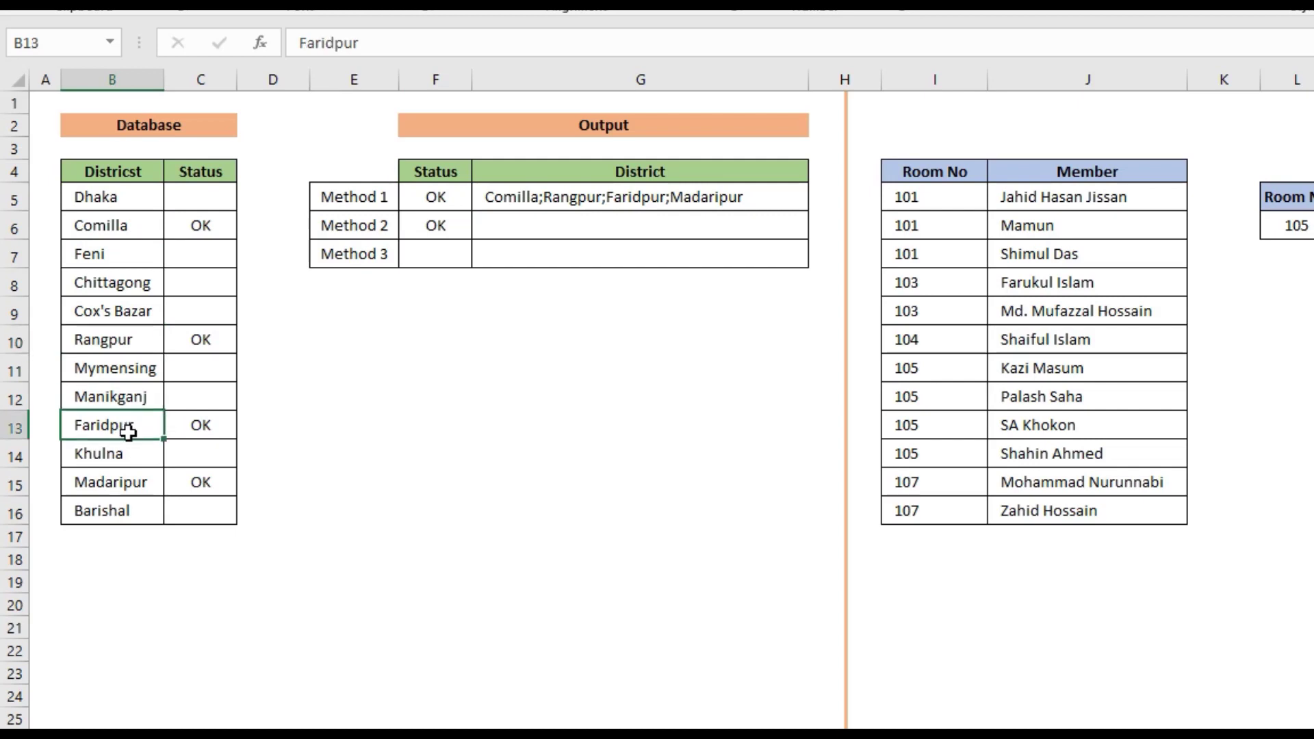
click(130, 479)
click(206, 223)
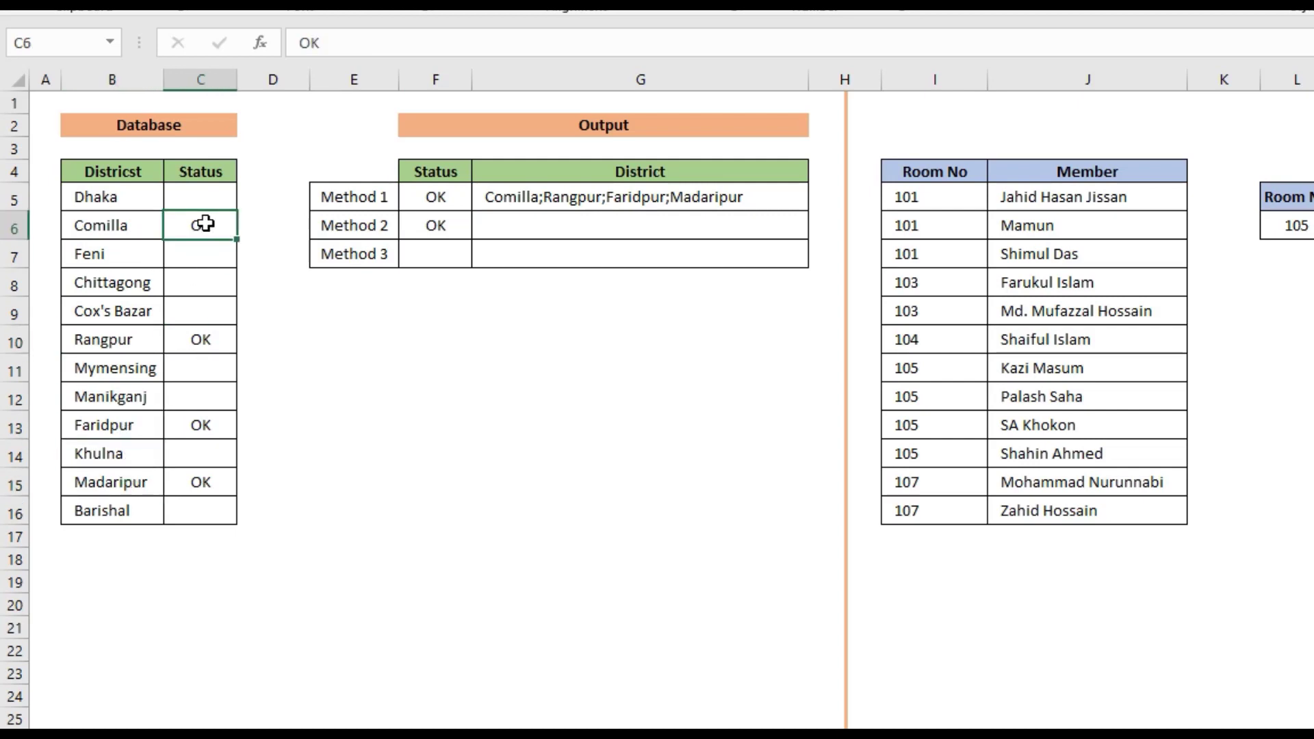
drag(206, 223, 185, 264)
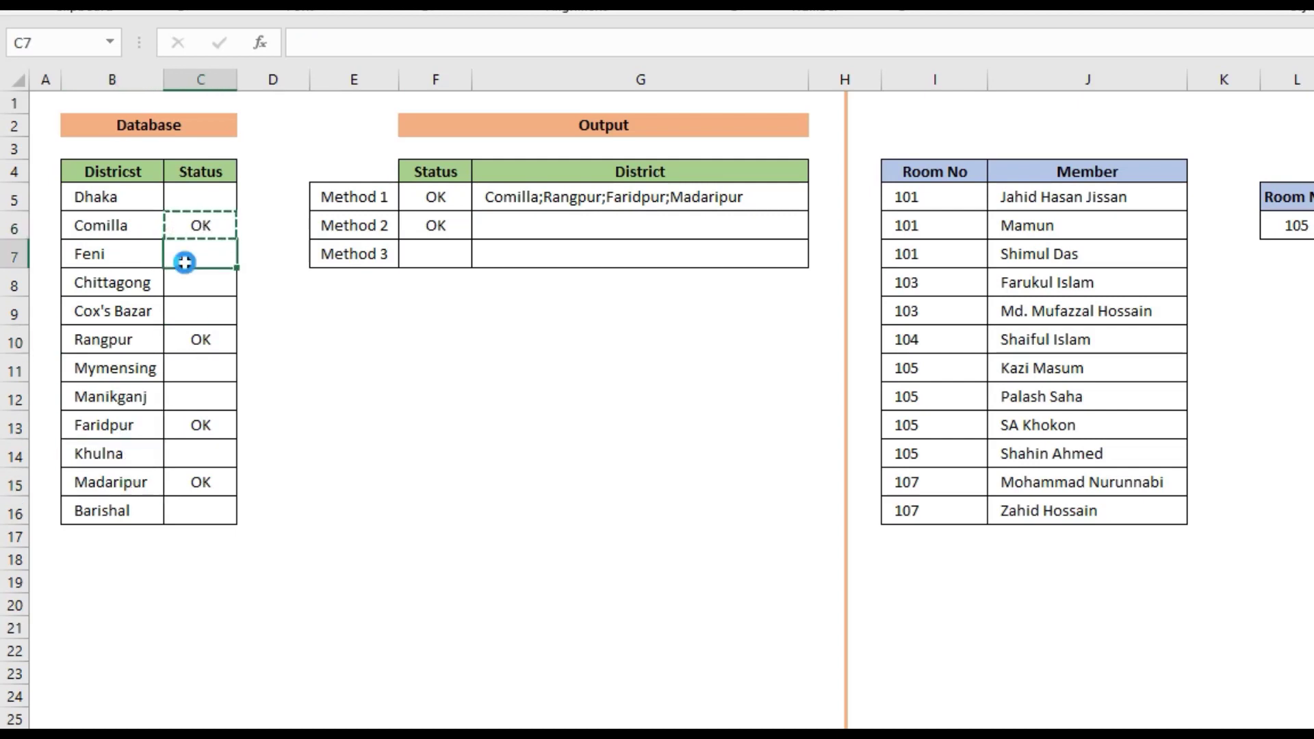
click(587, 314)
click(592, 201)
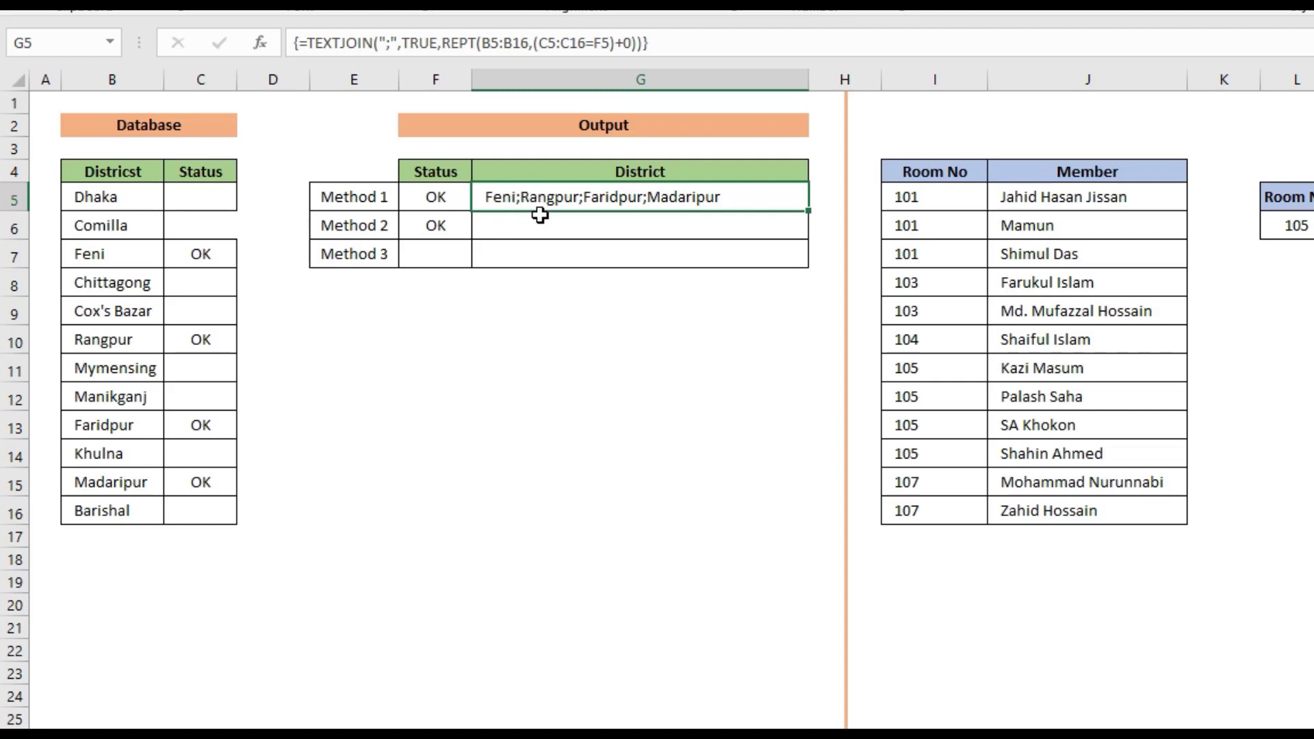
click(395, 44)
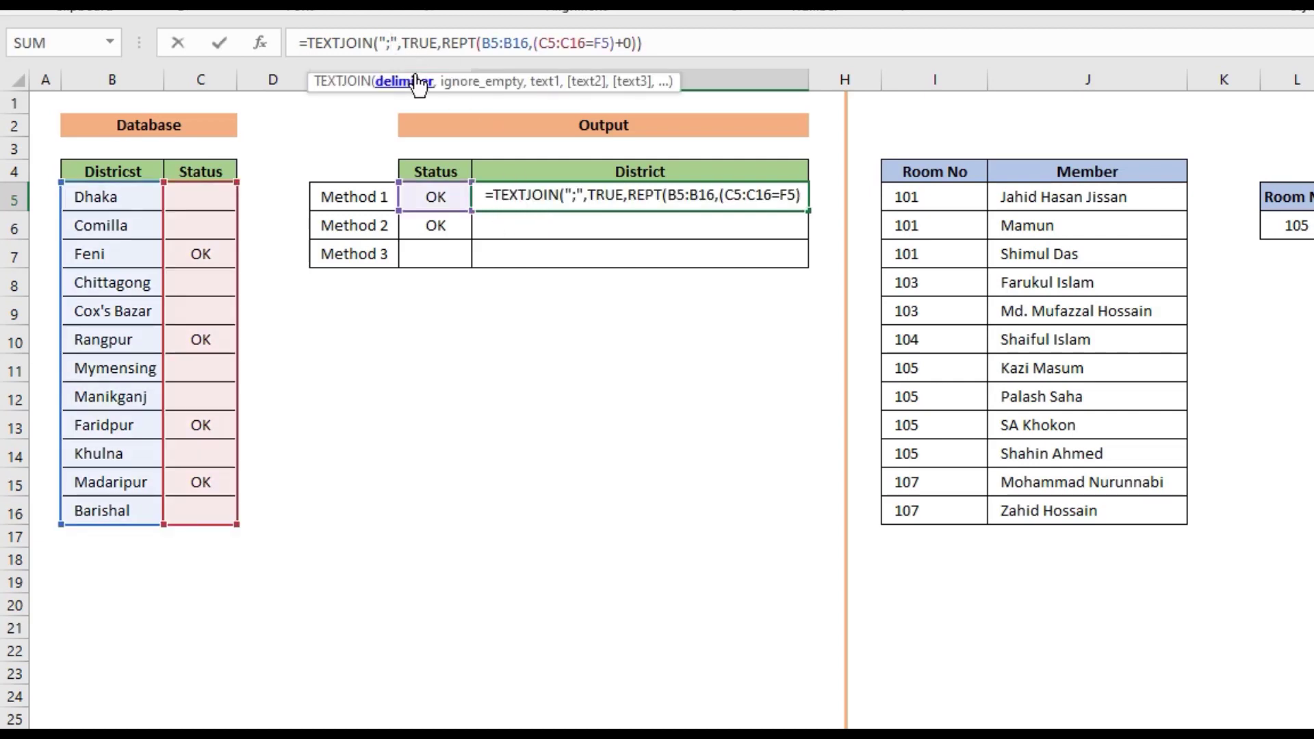
key(ctrl+shift+Return)
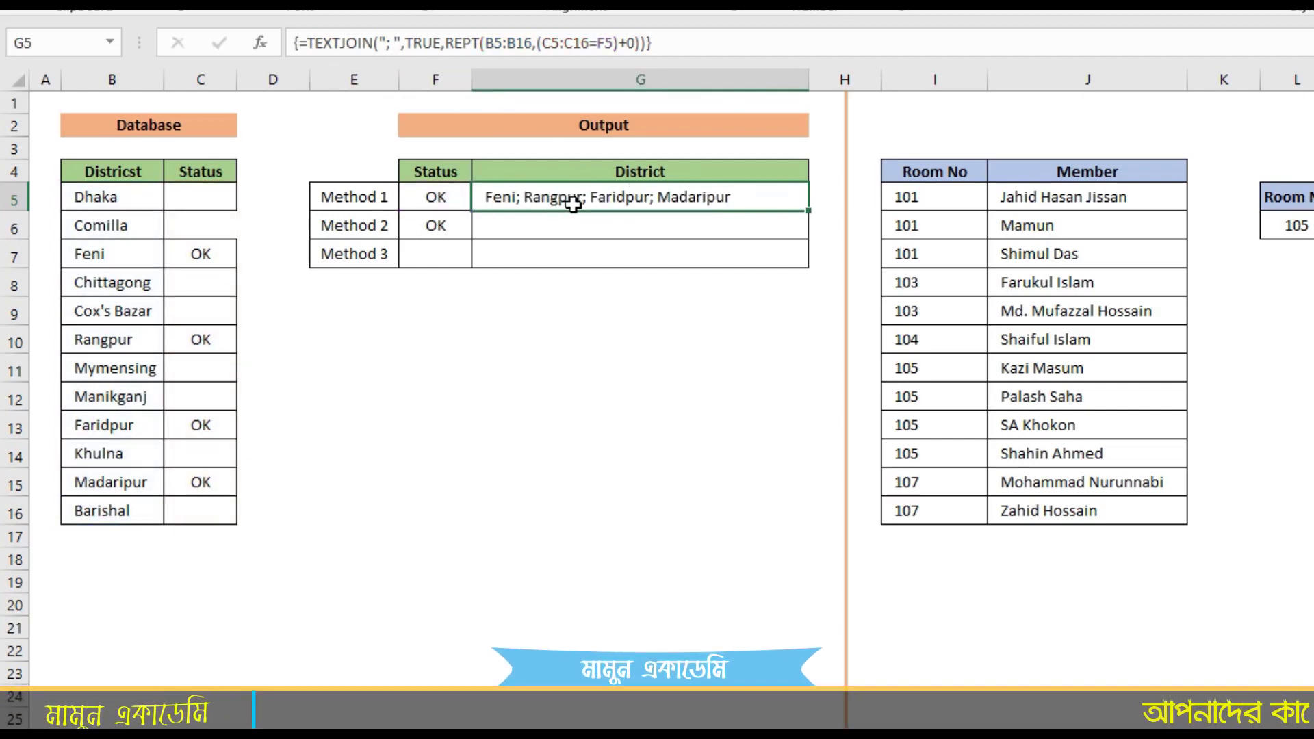
Step: Clear Faridpur's OK status and fill OK down into Barishal's status cell C16
click(211, 429)
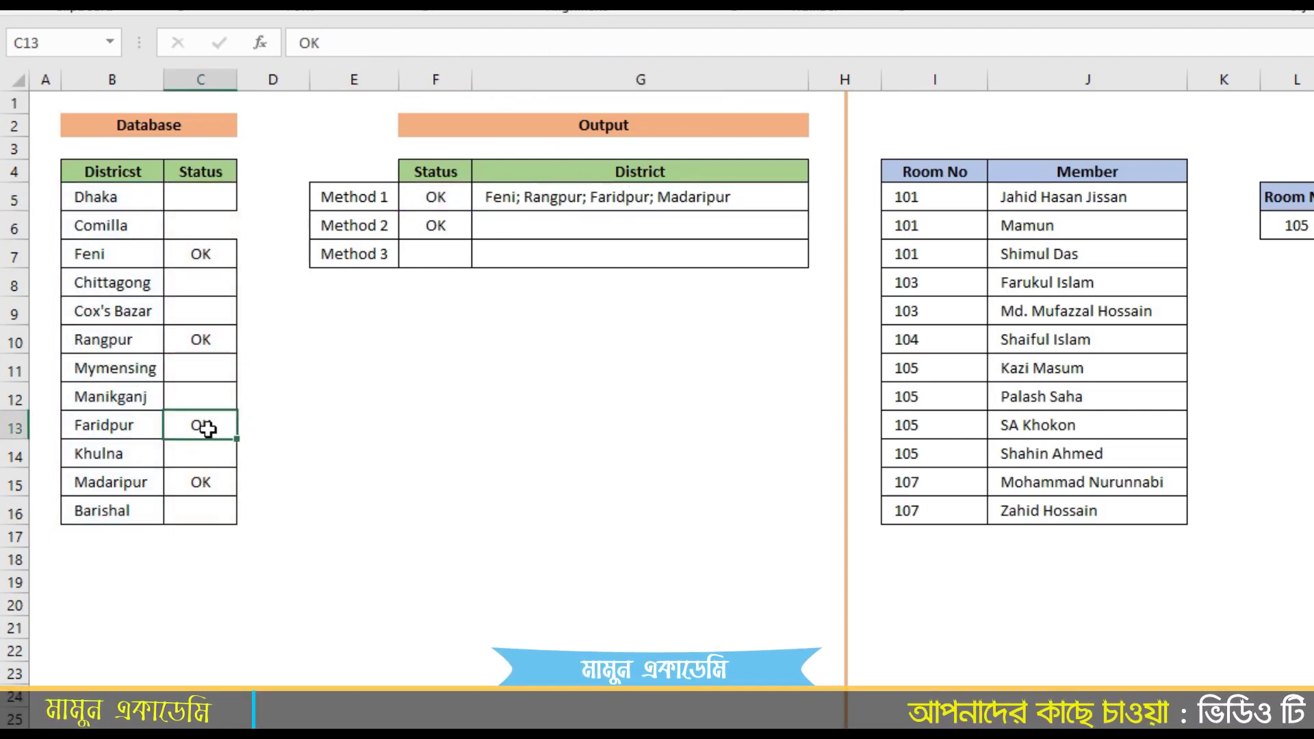
key(Delete)
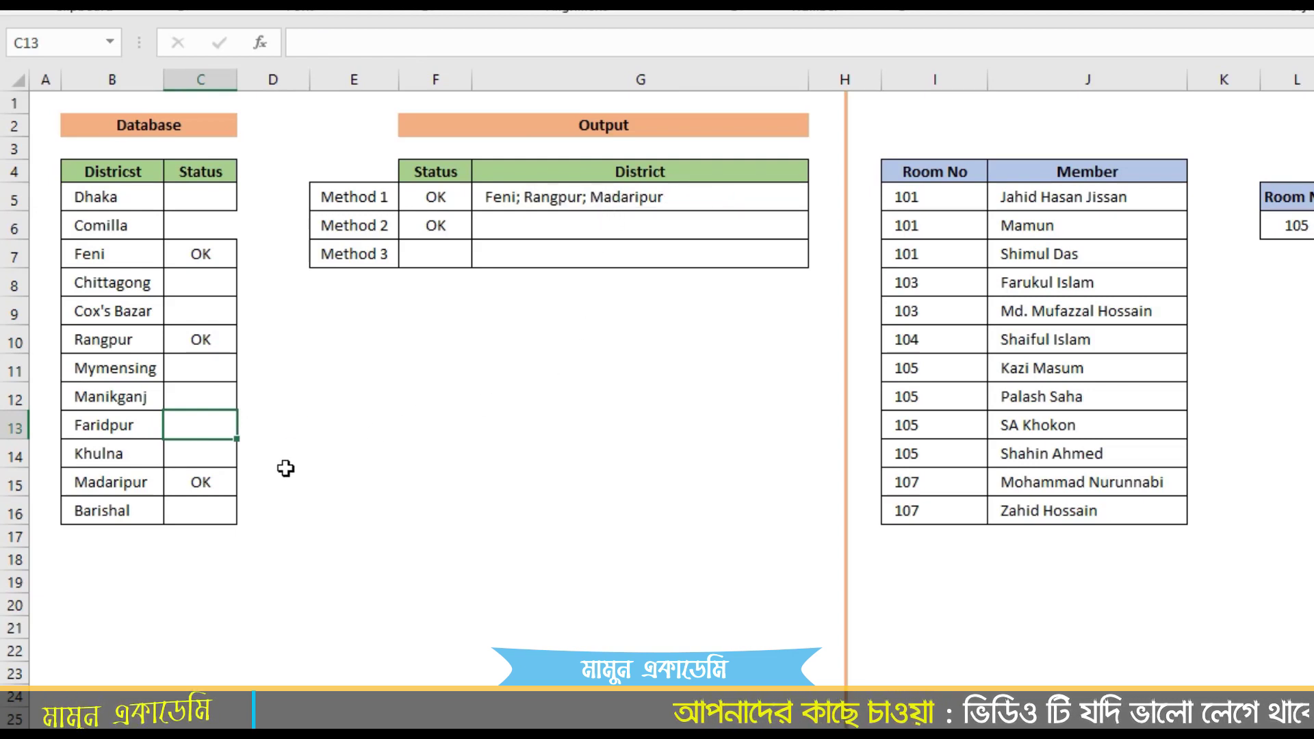
click(218, 503)
drag(219, 479, 214, 506)
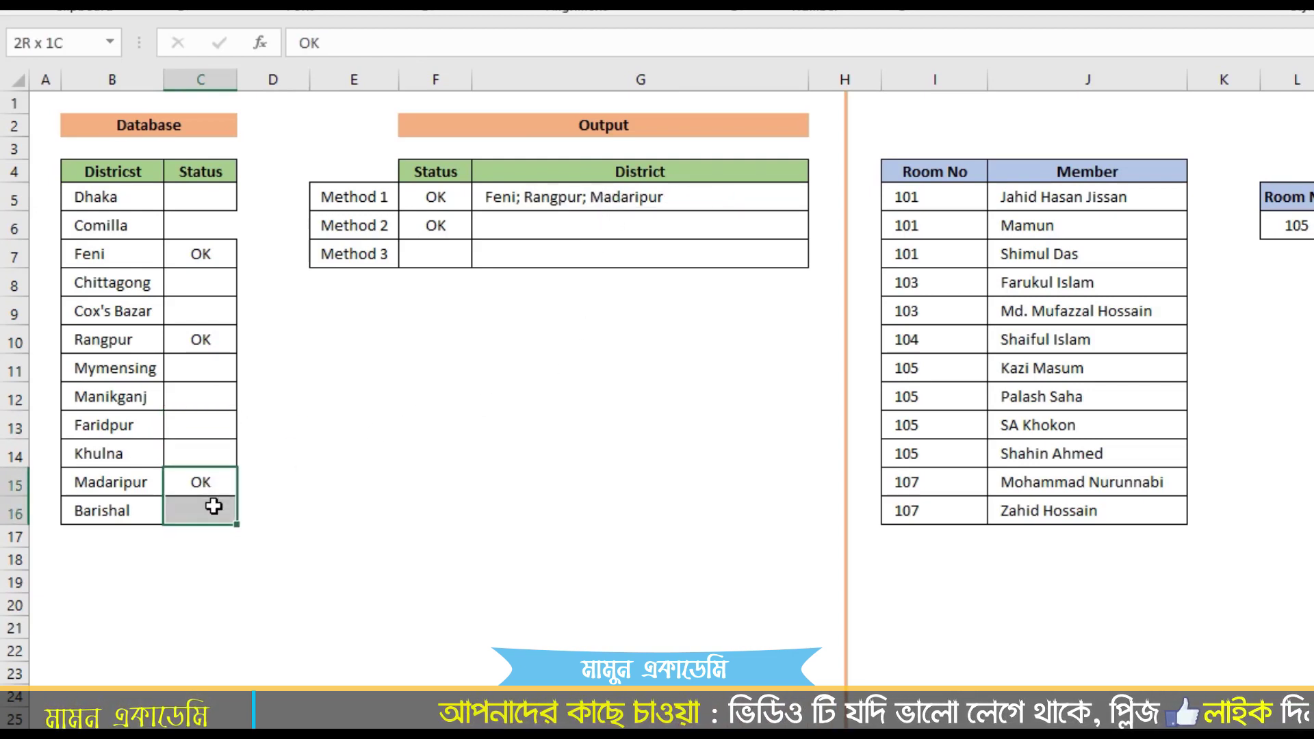
key(ctrl+d)
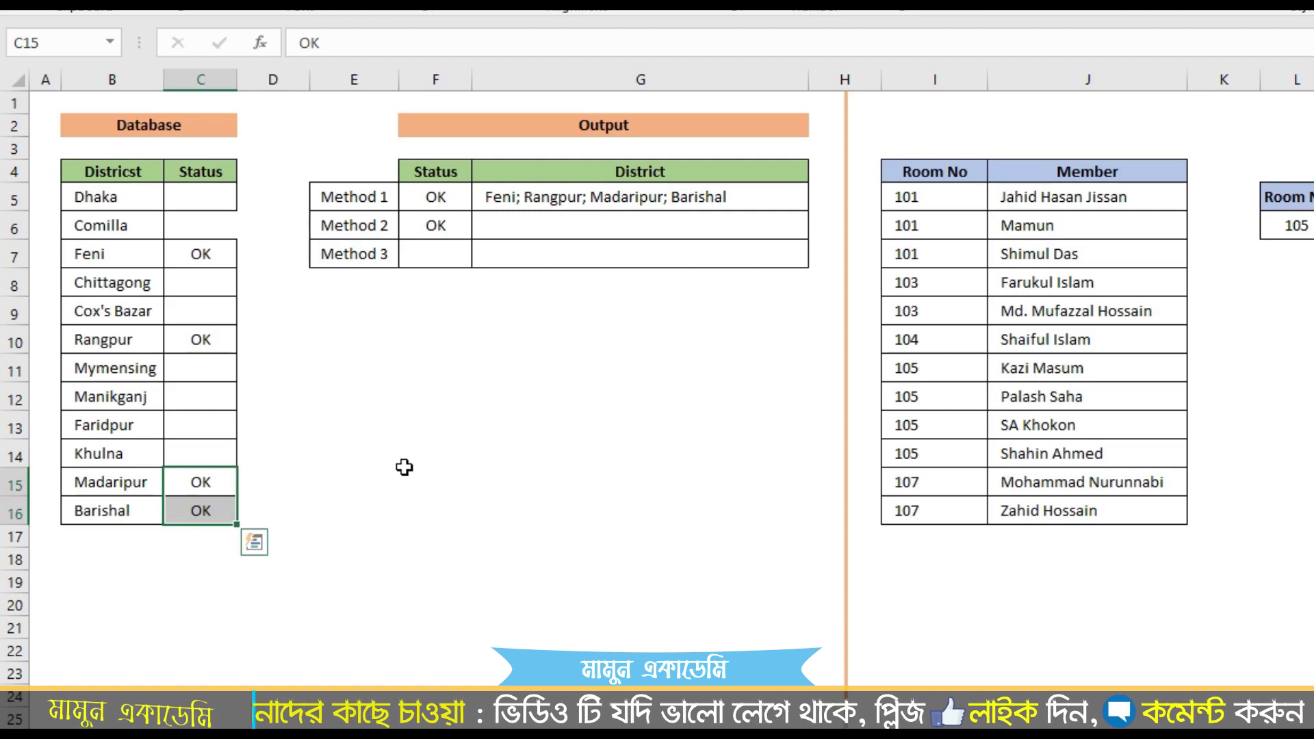
key(Escape)
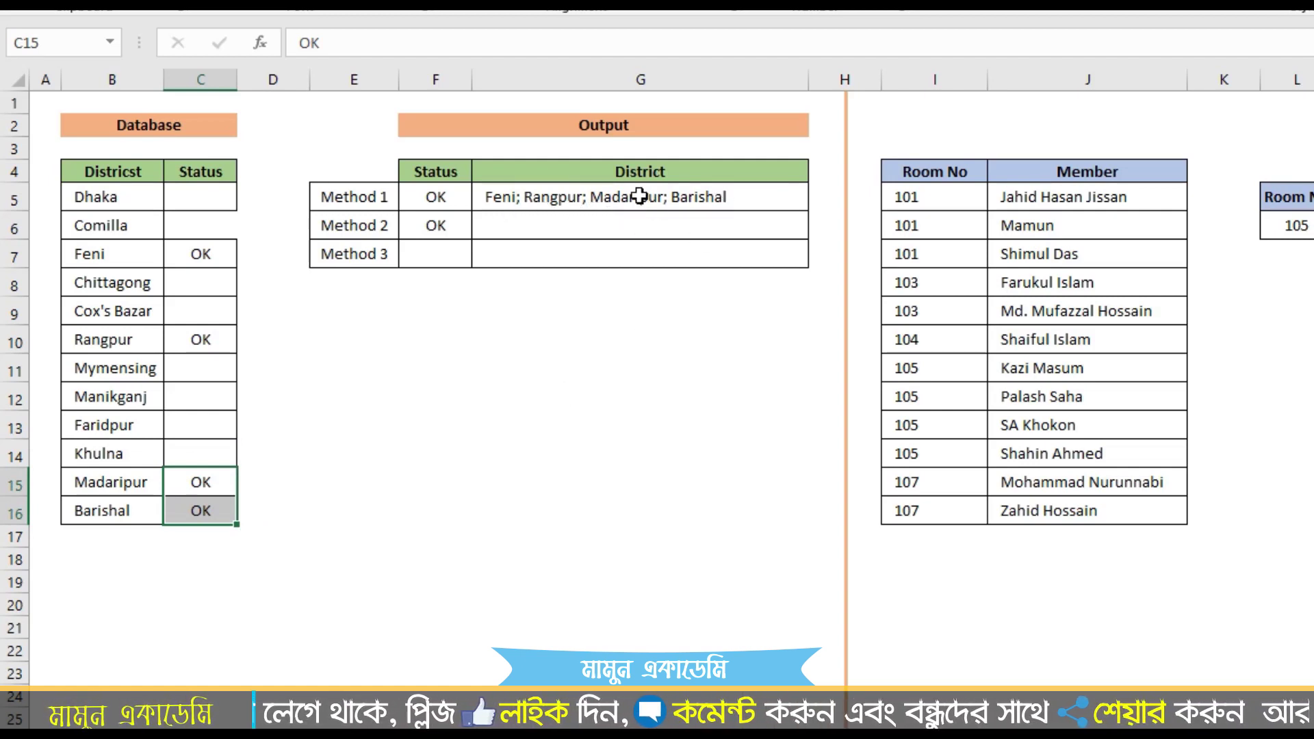
Step: In G6, start the Method 2 formula =TEXTJOIN(", ",TRUE,
click(537, 227)
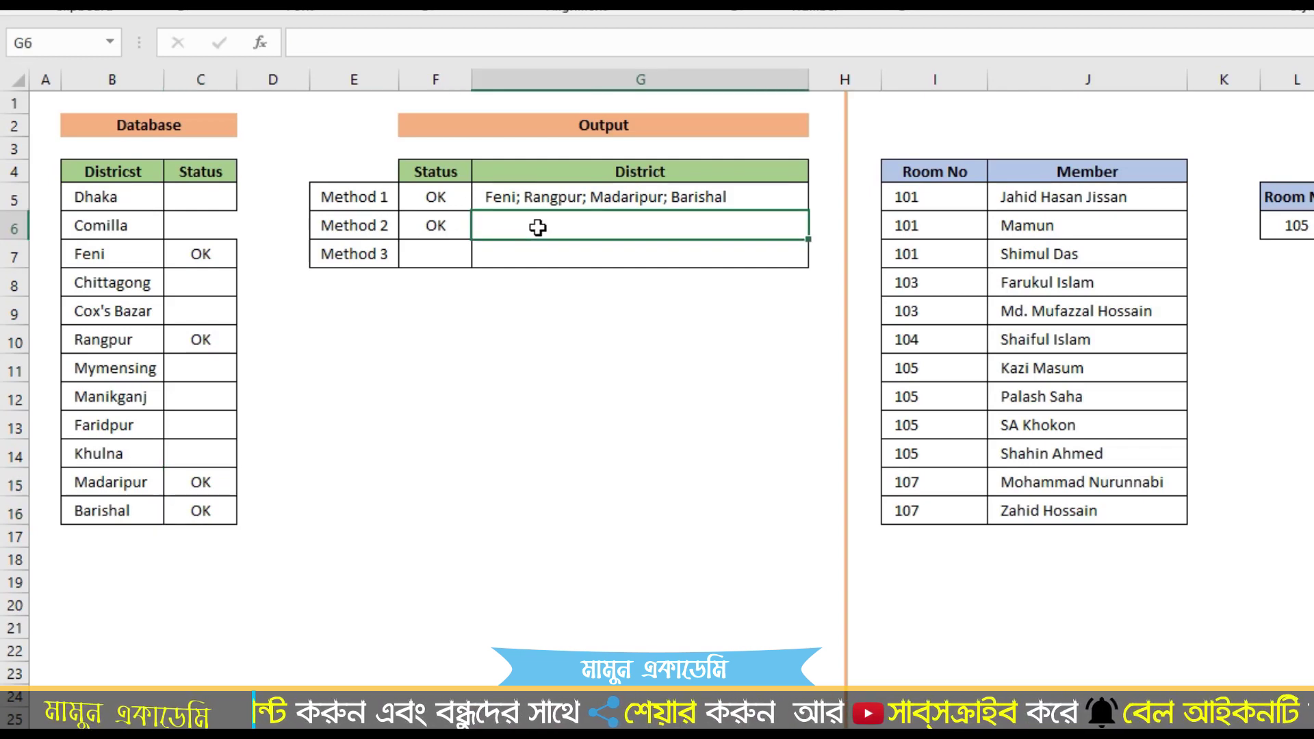
text(=tex)
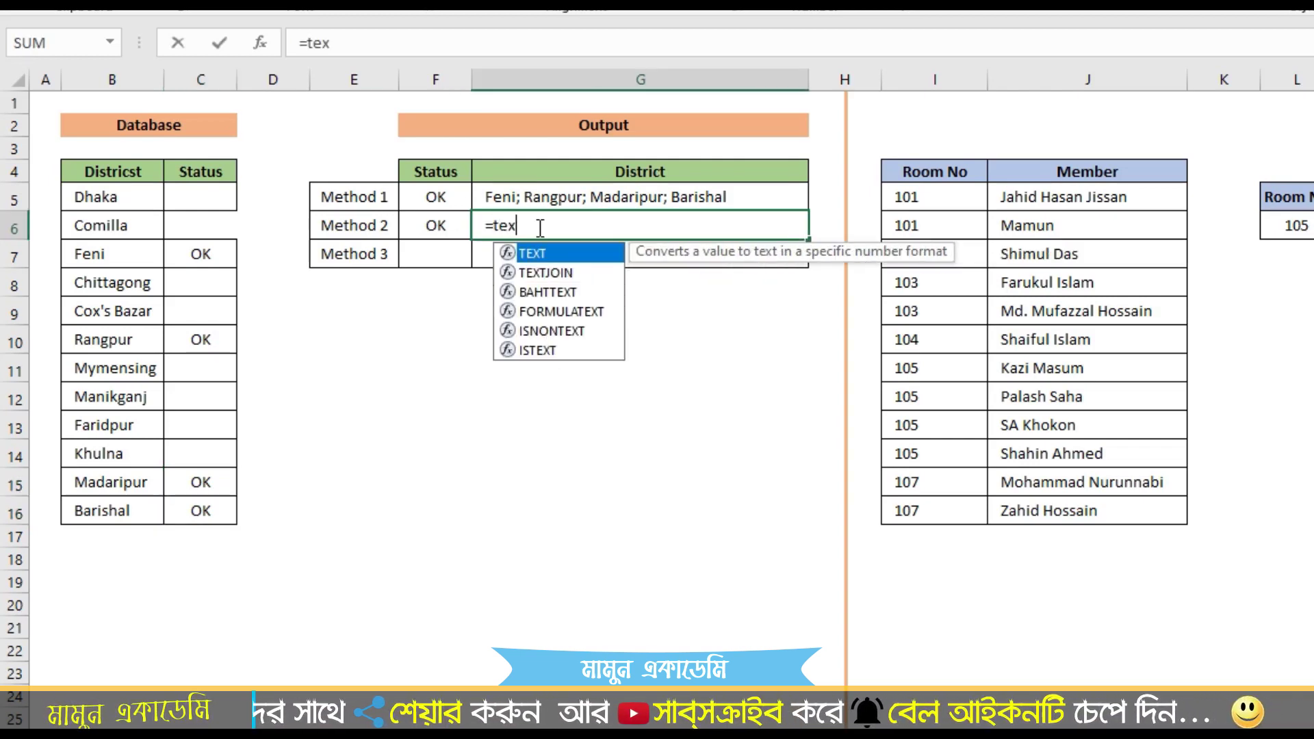
key(Down)
key(Tab)
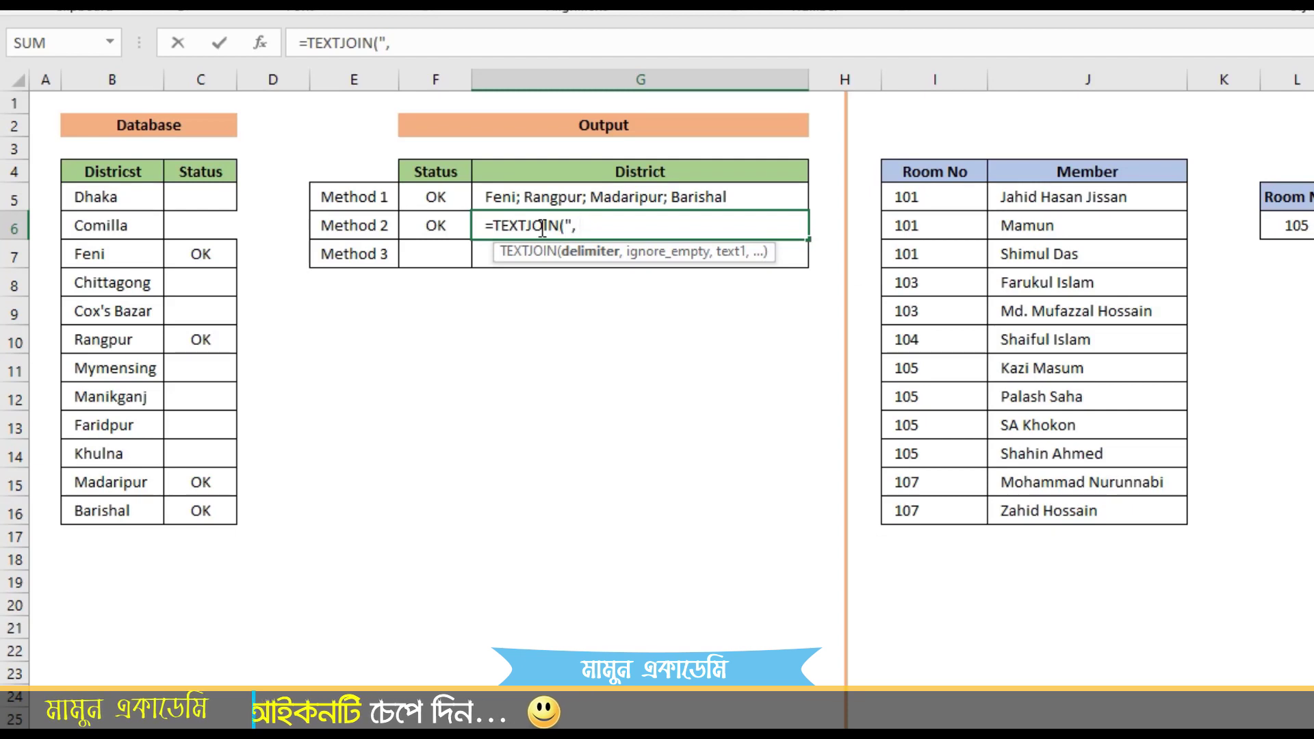
text(")
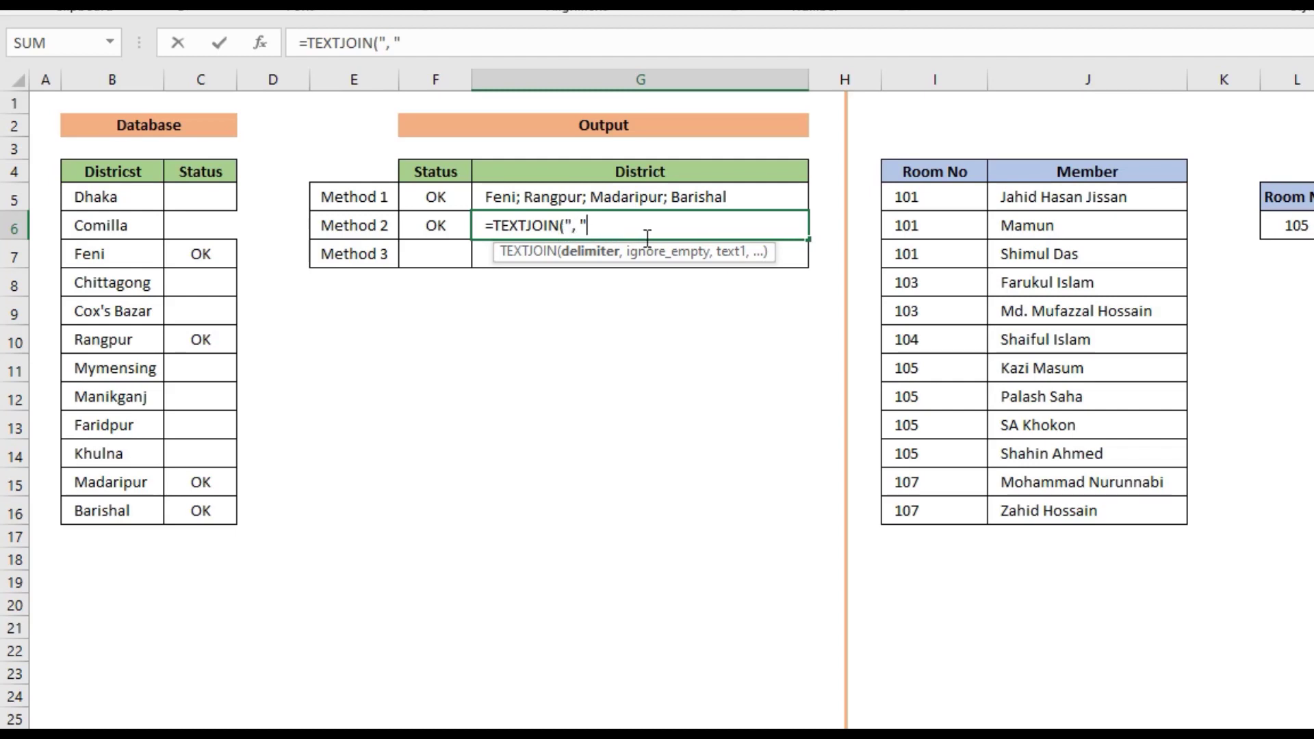
text(,)
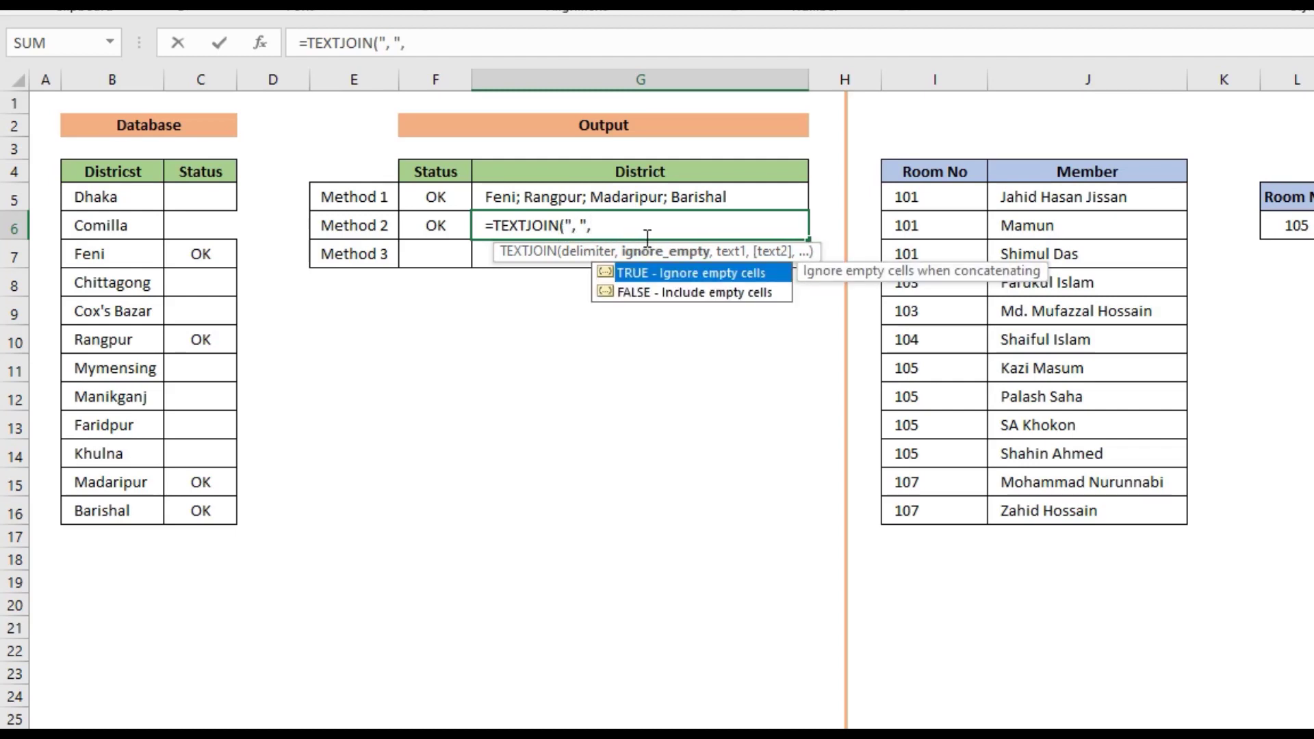
key(Tab)
text(,)
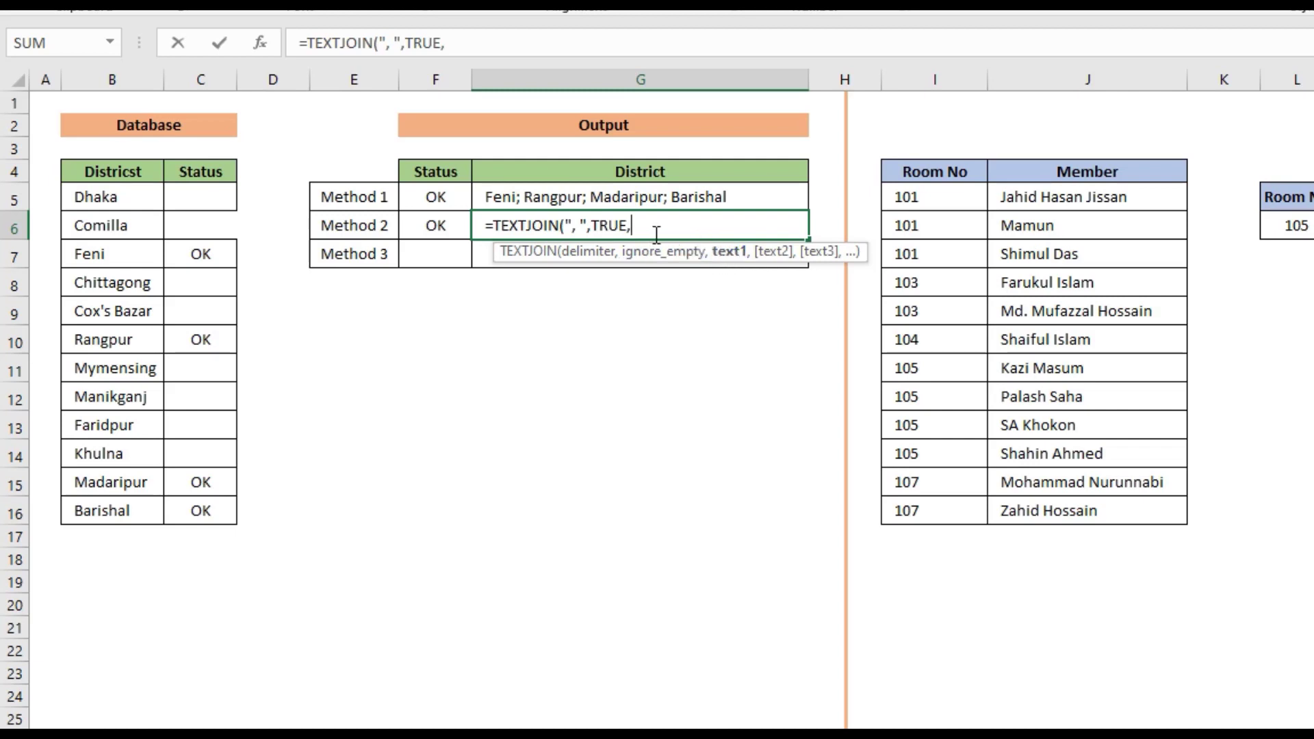
Step: Add IF(C5:C16=F6,B5:B16,"")) as TEXTJOIN's text argument in G6
text(if)
key(Tab)
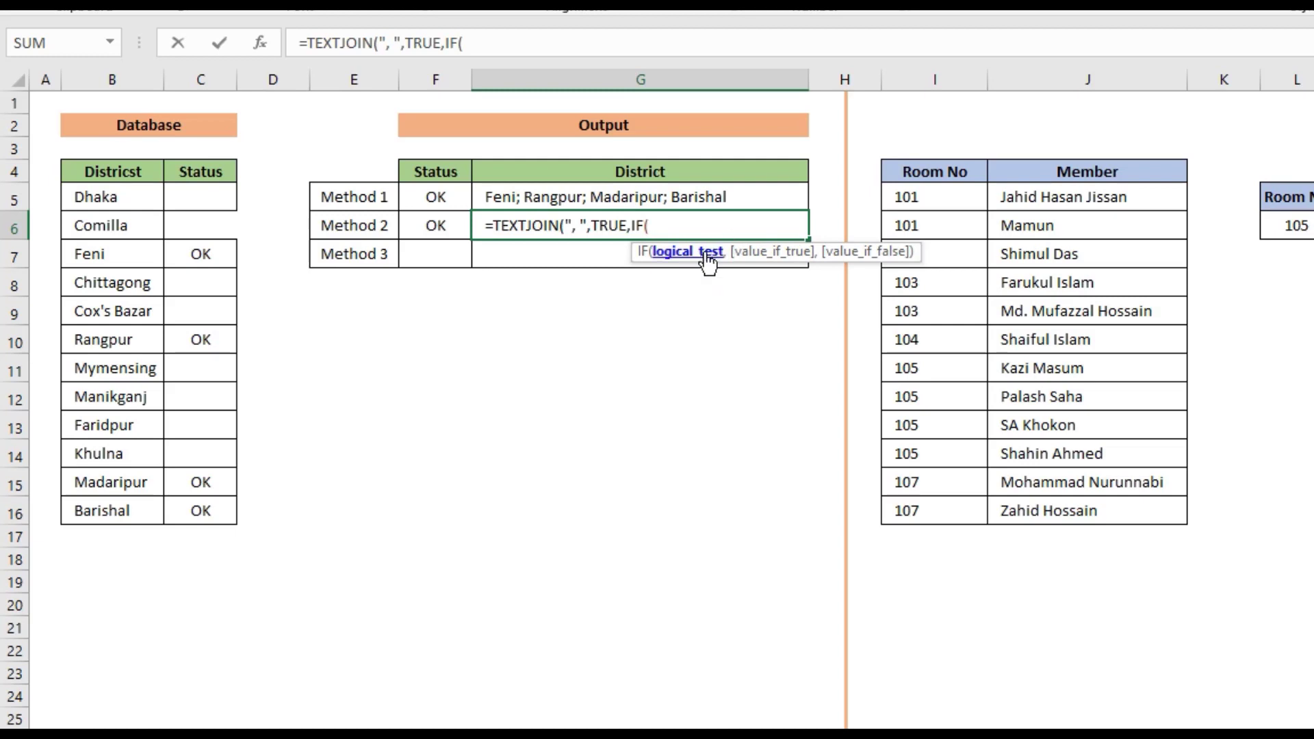
drag(201, 197, 205, 509)
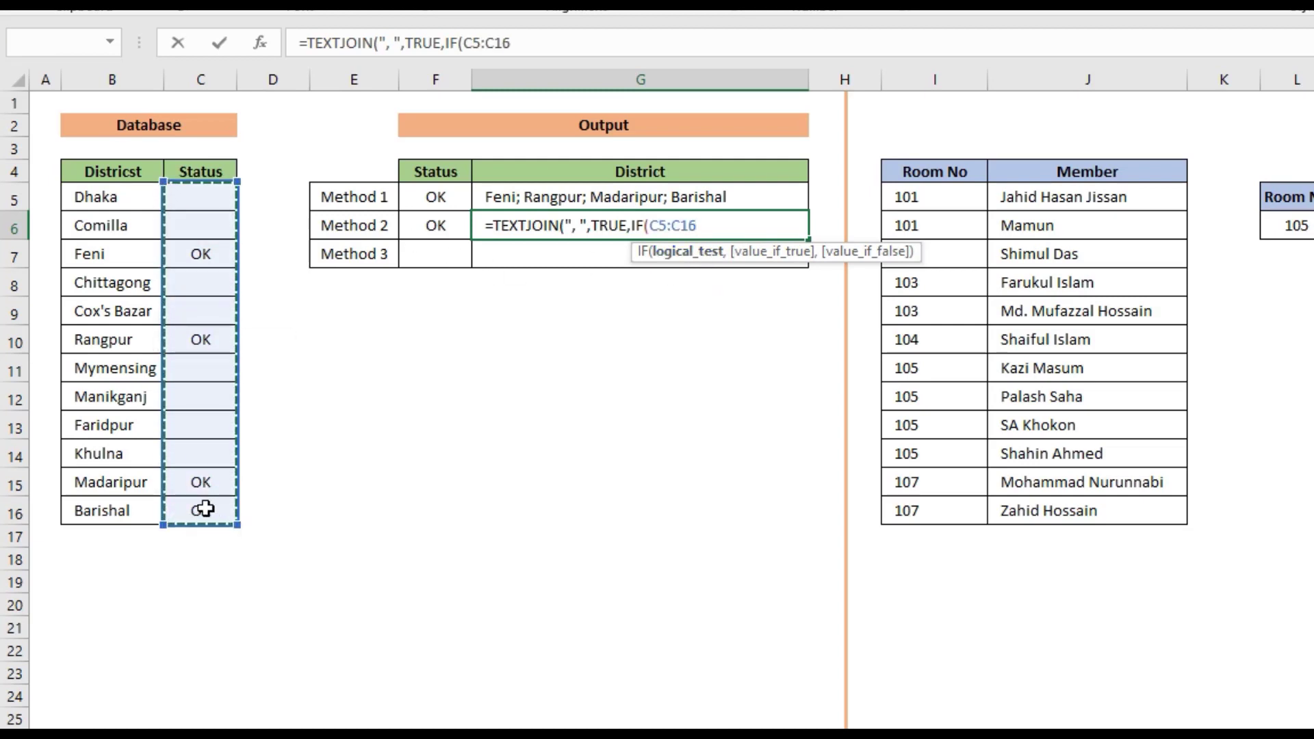
text(=)
click(438, 227)
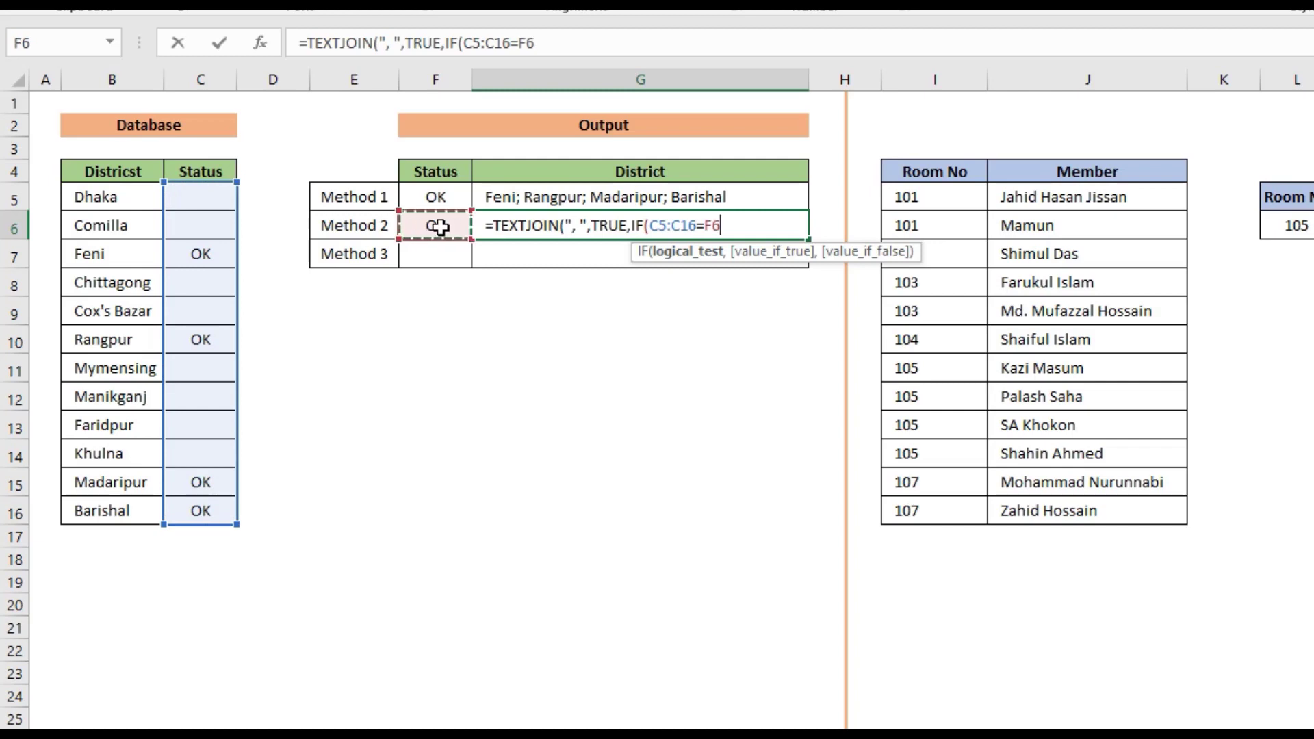
text(,)
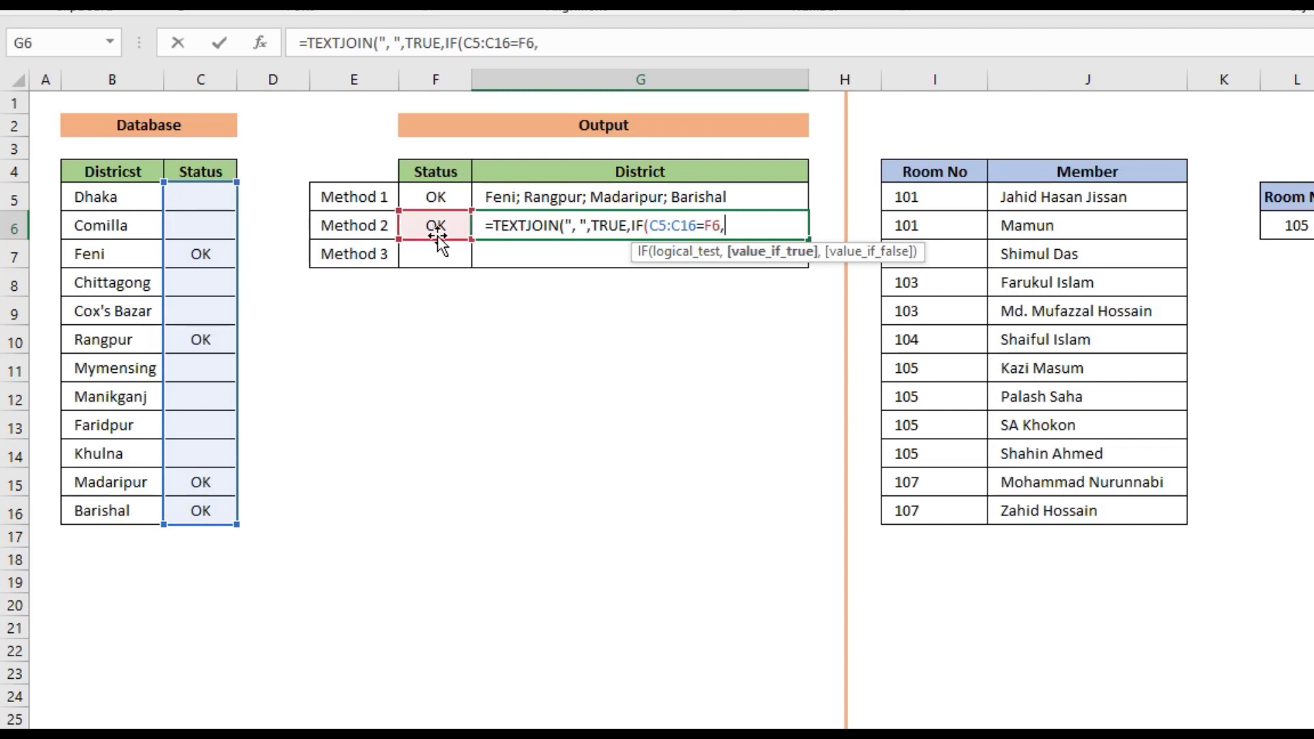
click(140, 200)
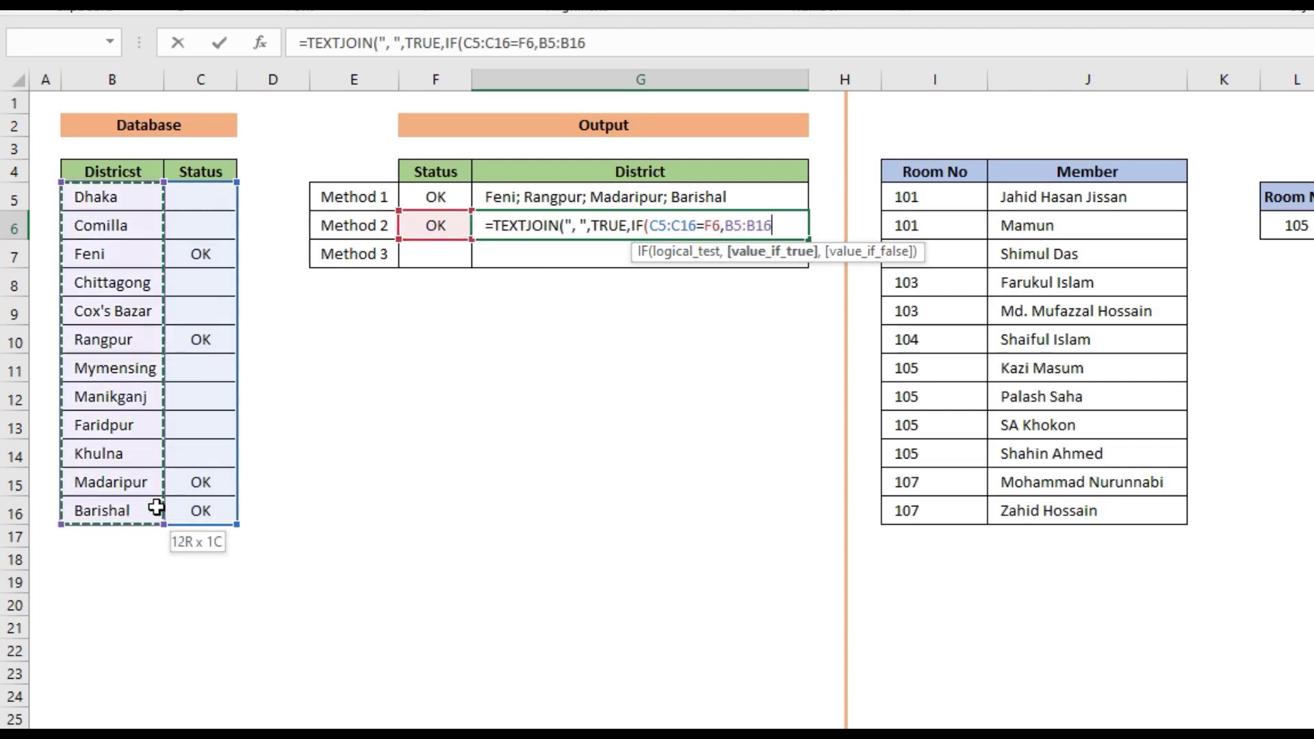
drag(143, 271, 153, 506)
text(,"")
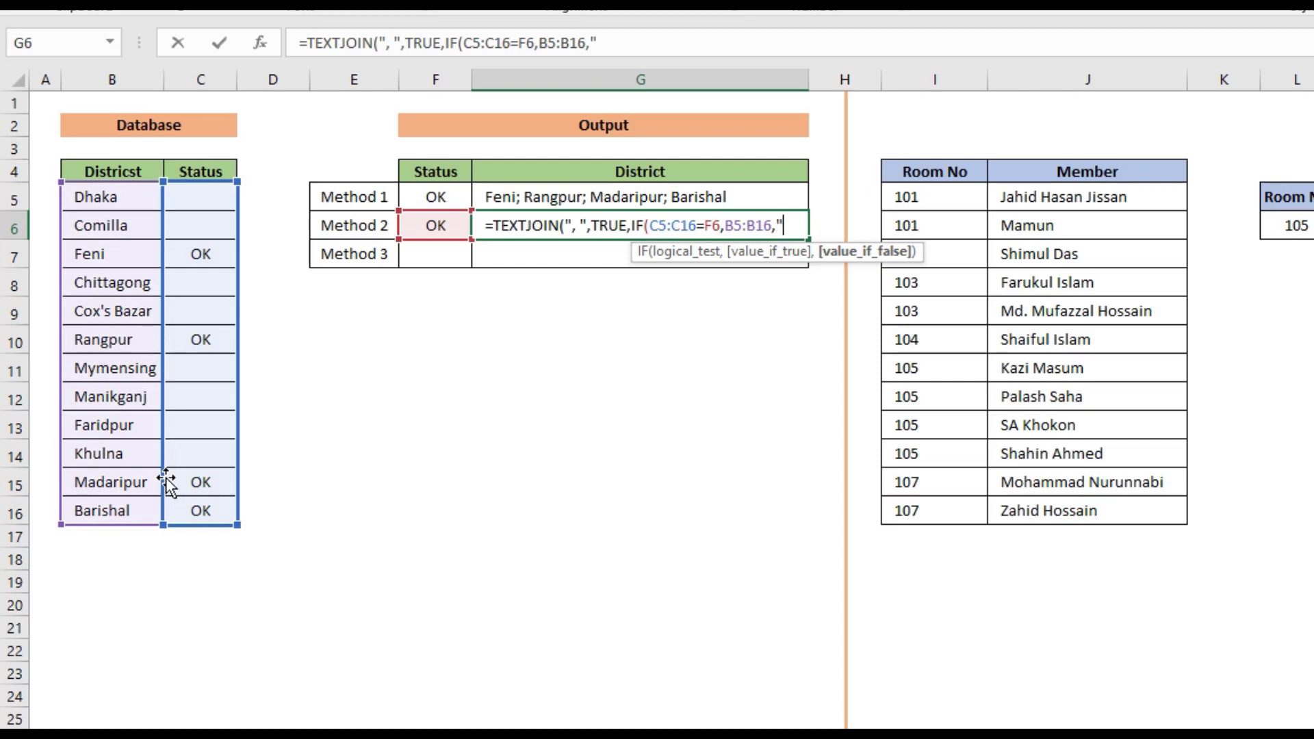
text())
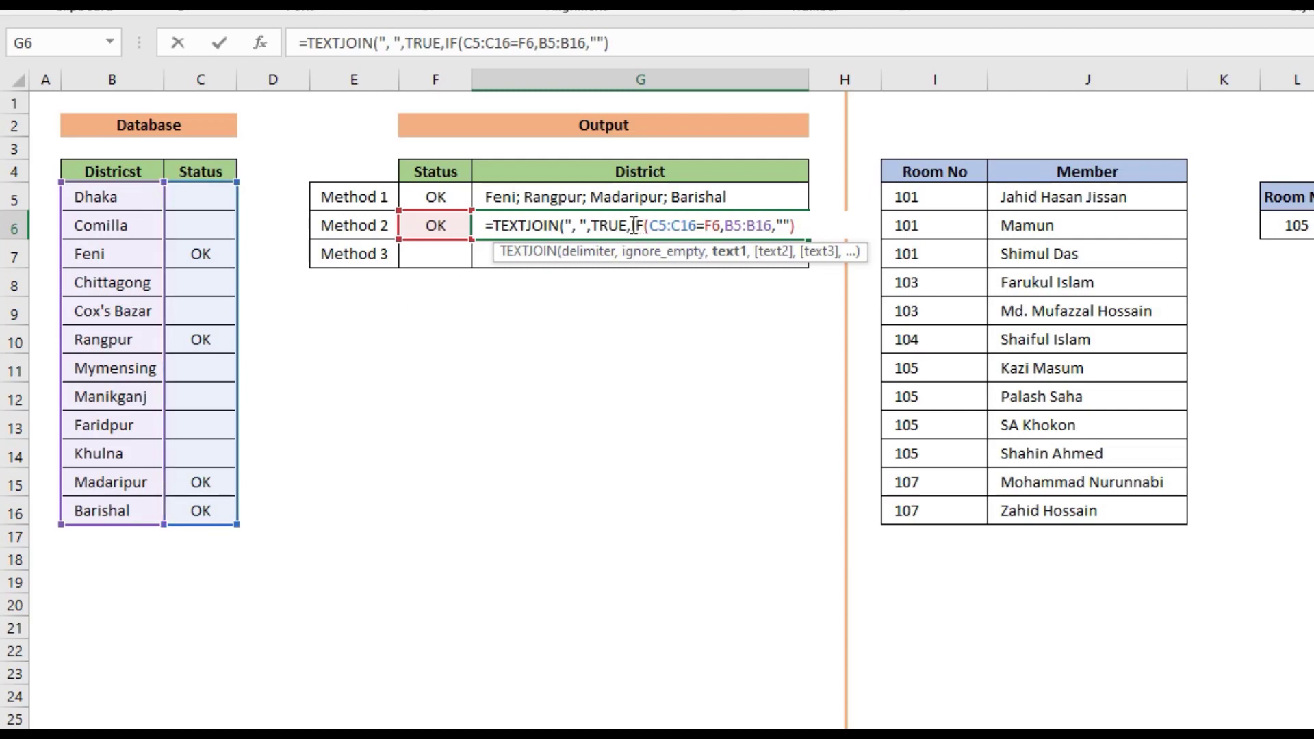
Step: Preview the IF expression and its C5:C16=F6 condition with F9, undoing each preview
drag(635, 225, 766, 226)
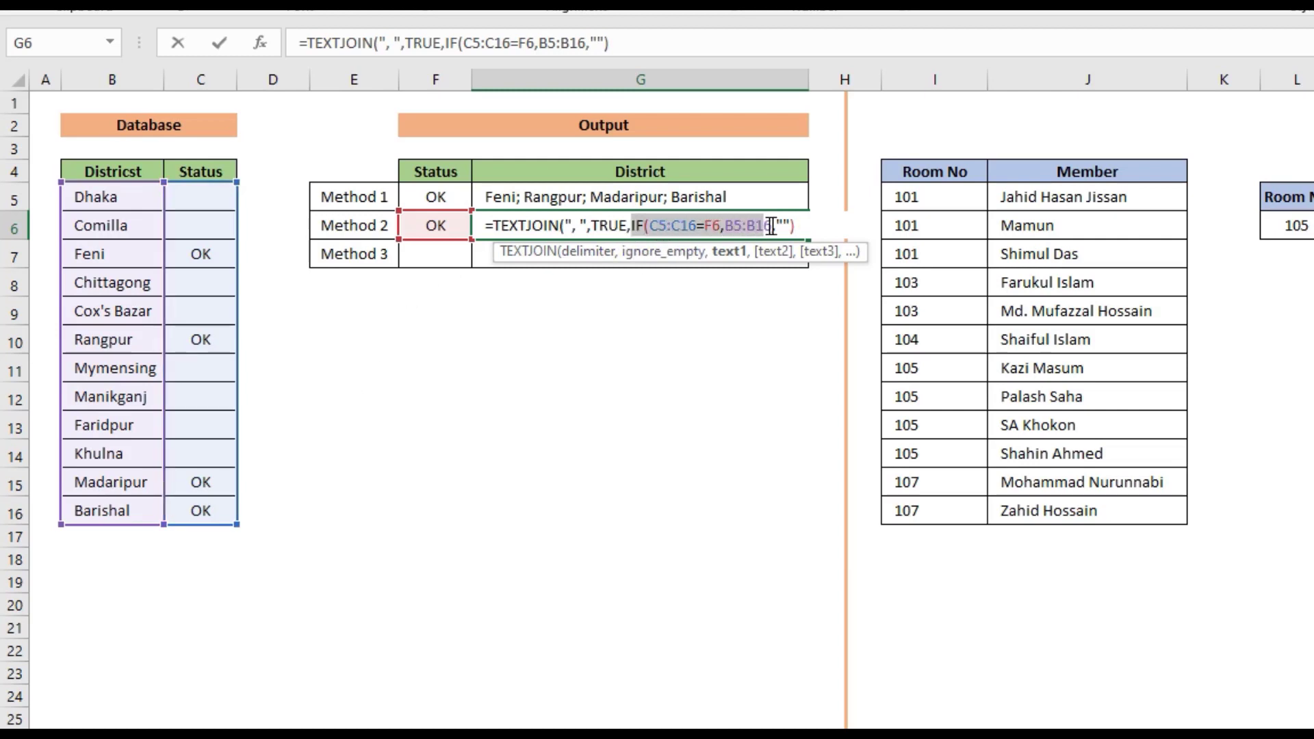
drag(779, 225, 793, 228)
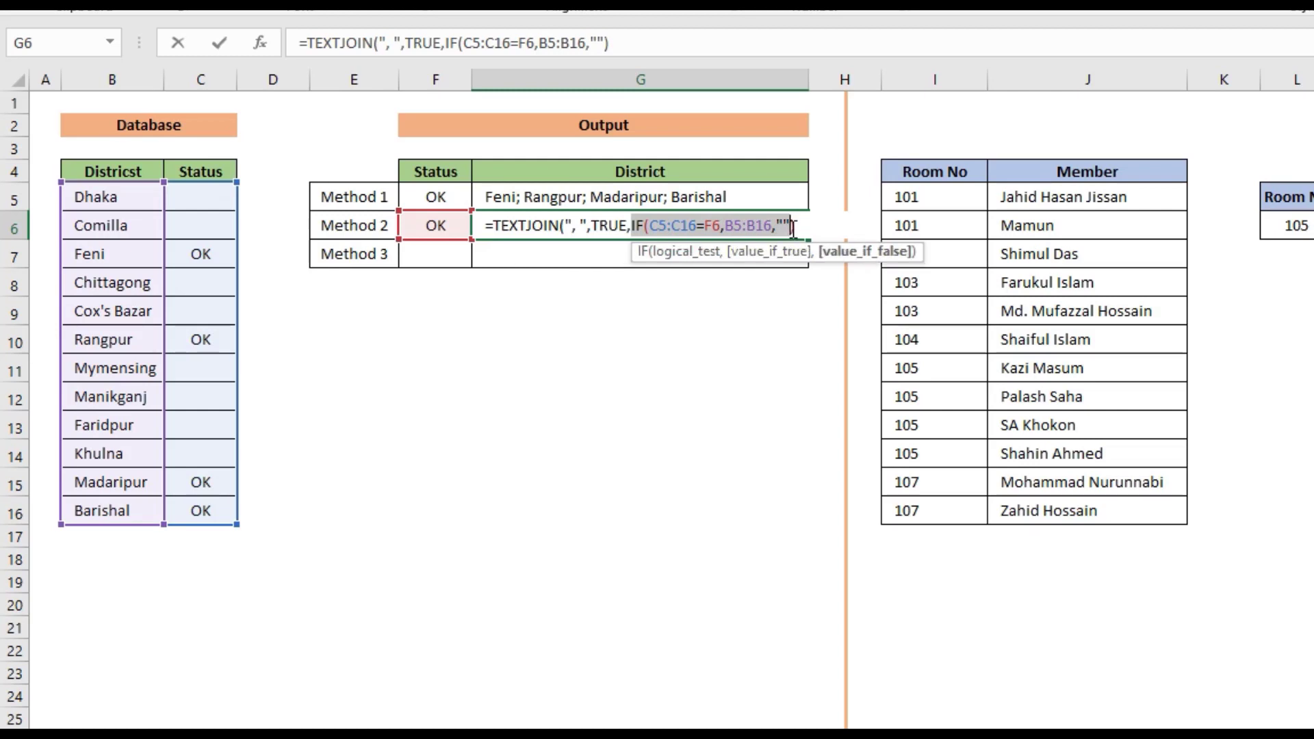
key(F9)
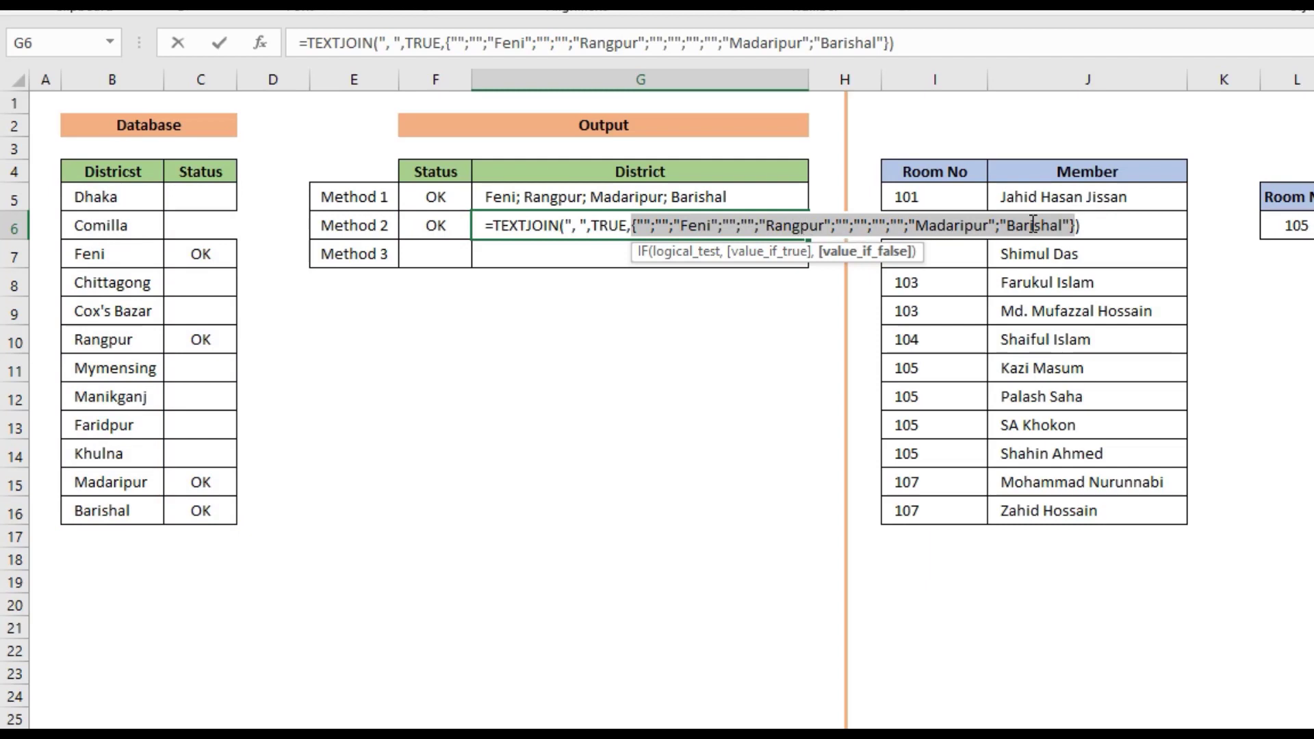
key(ctrl+z)
click(659, 227)
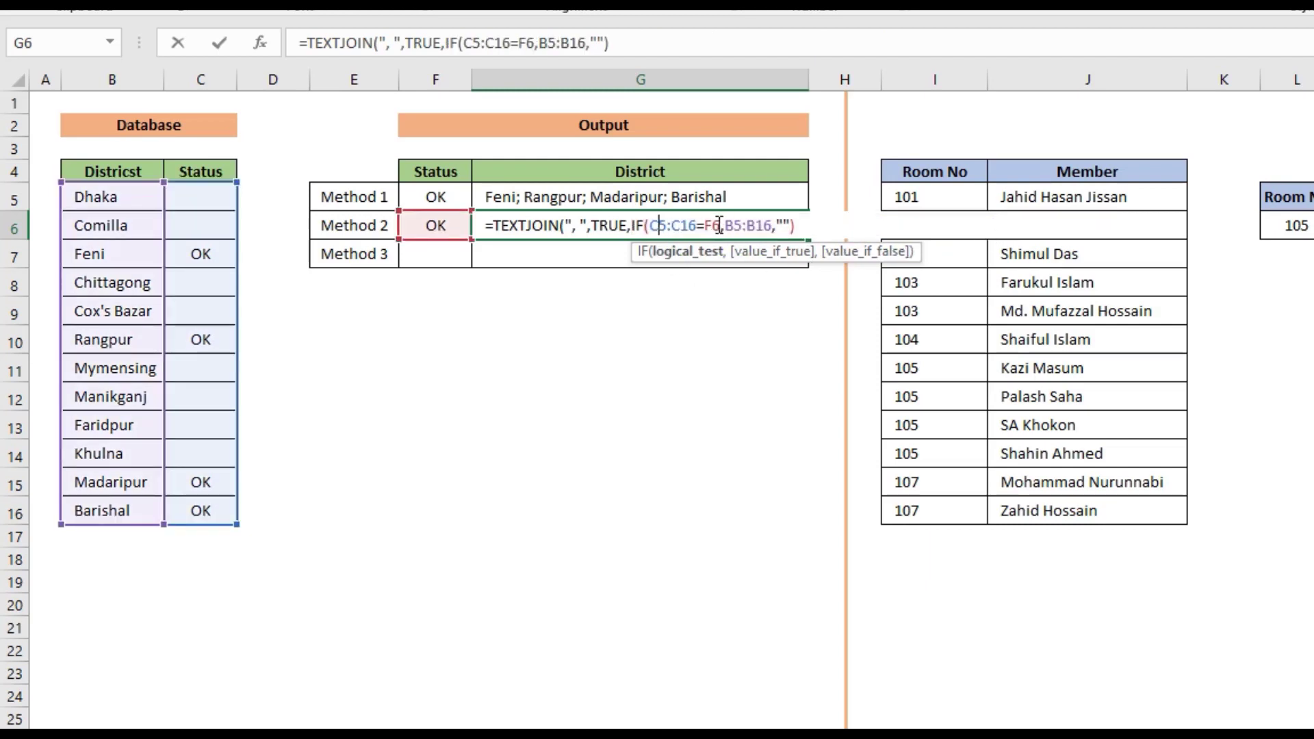
drag(650, 226, 721, 226)
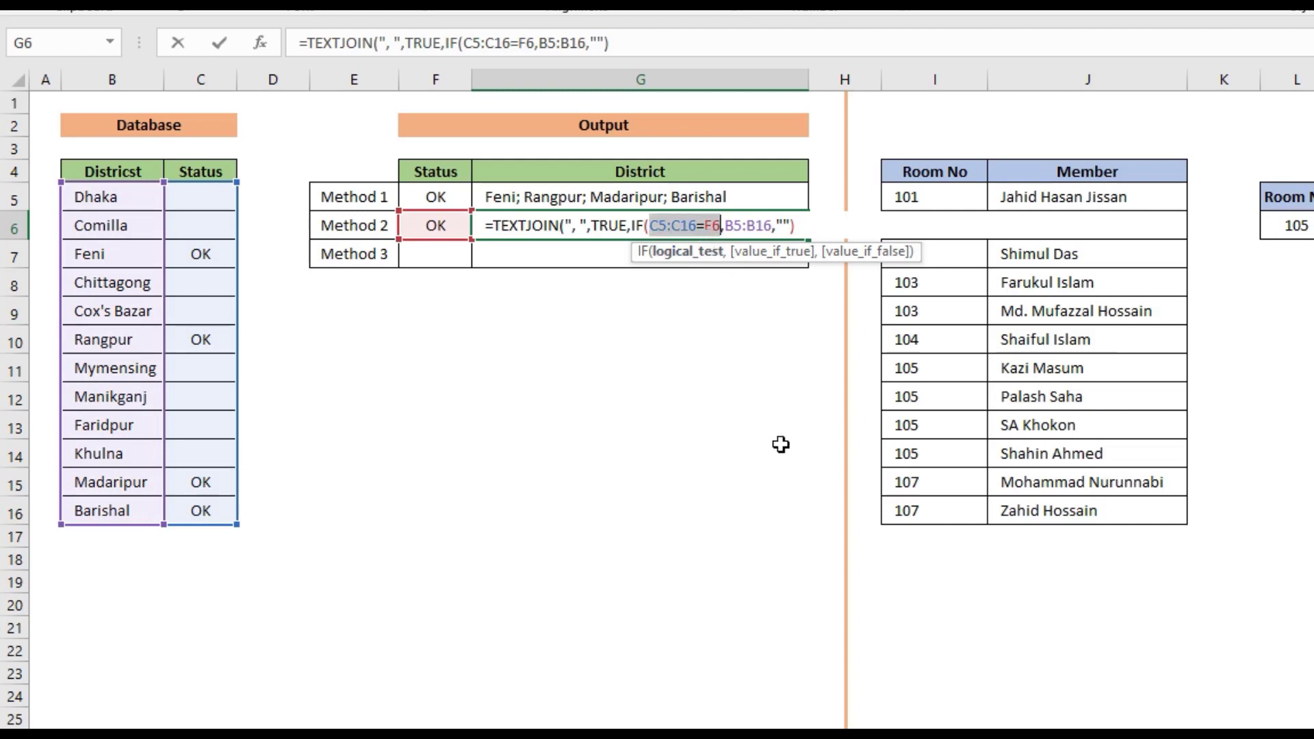
key(F9)
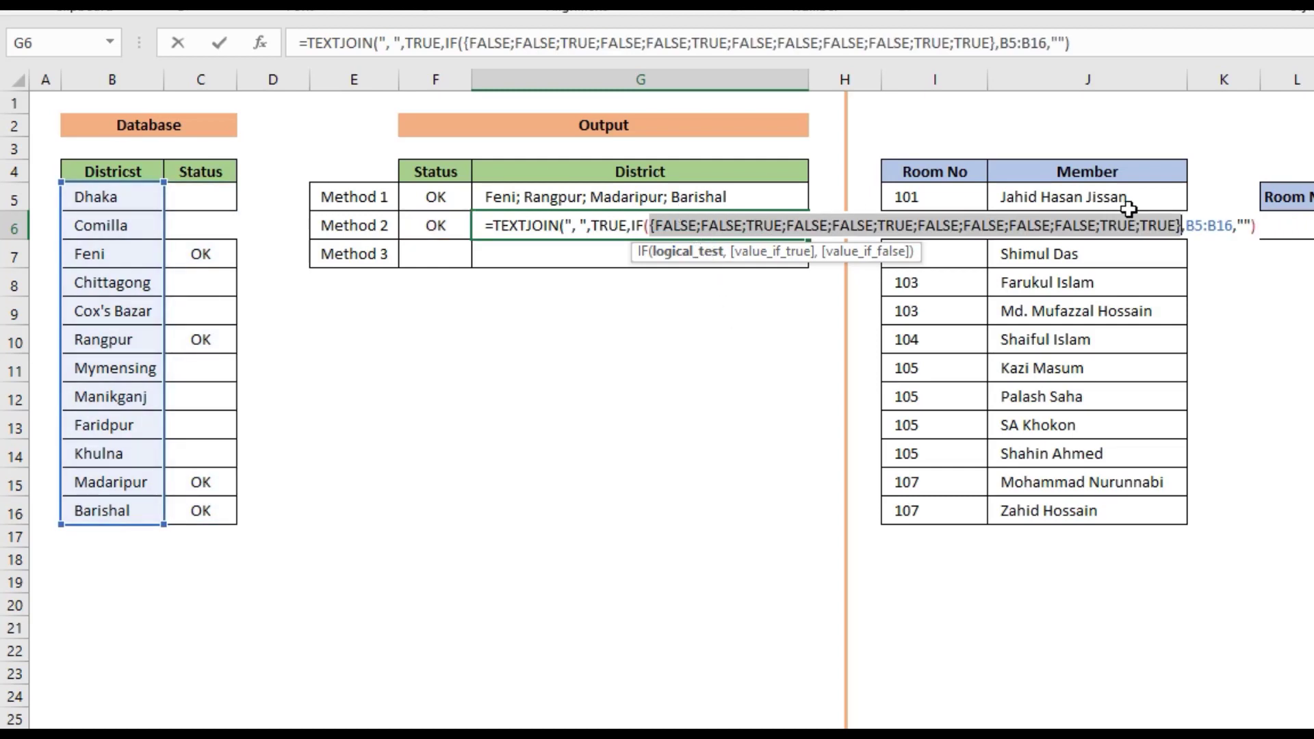
key(ctrl+z)
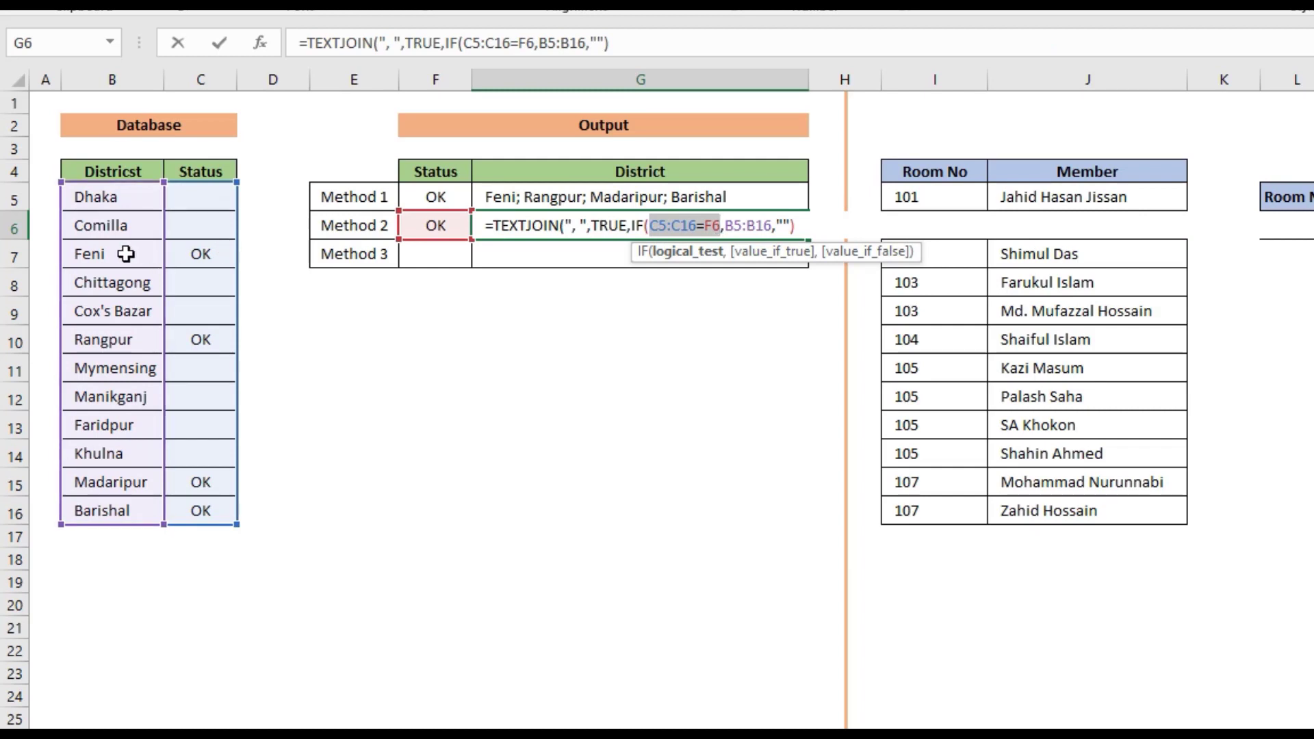
Step: Preview the IF test with the district range, restore it, and enter the G6 formula
double_click(759, 225)
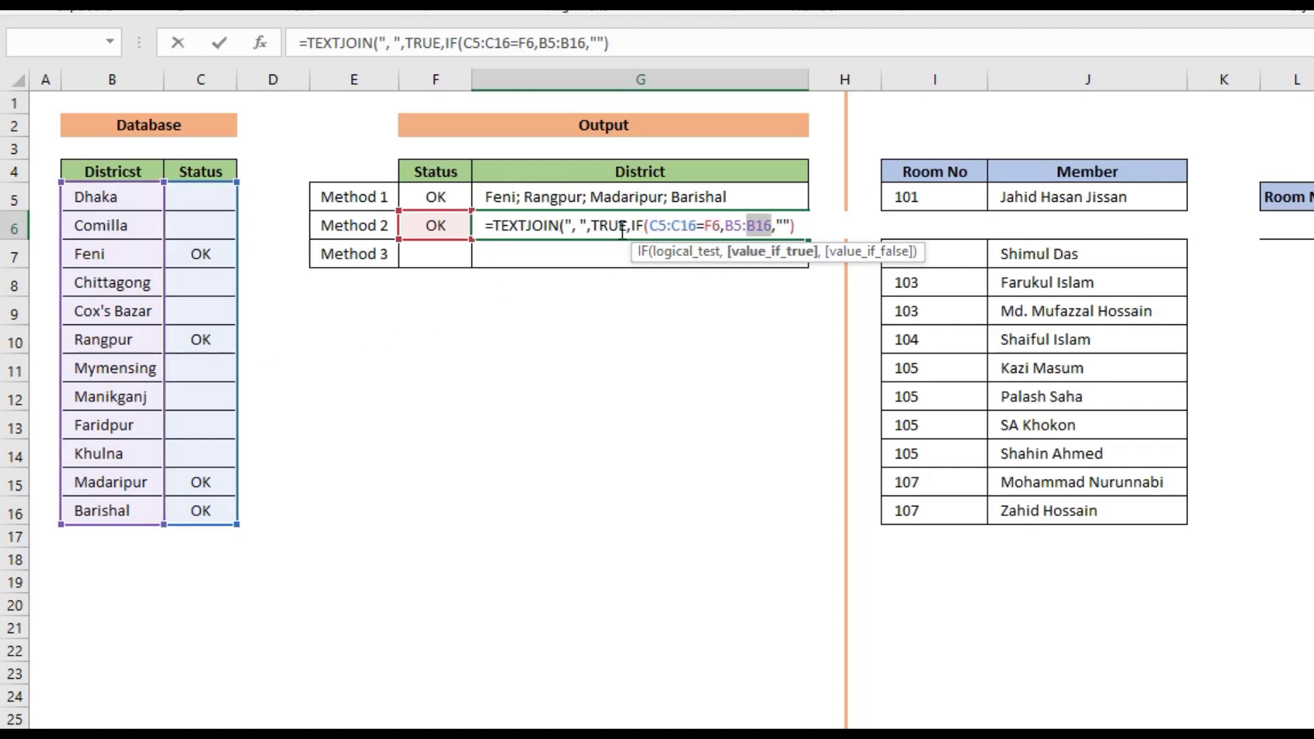
drag(633, 225, 772, 226)
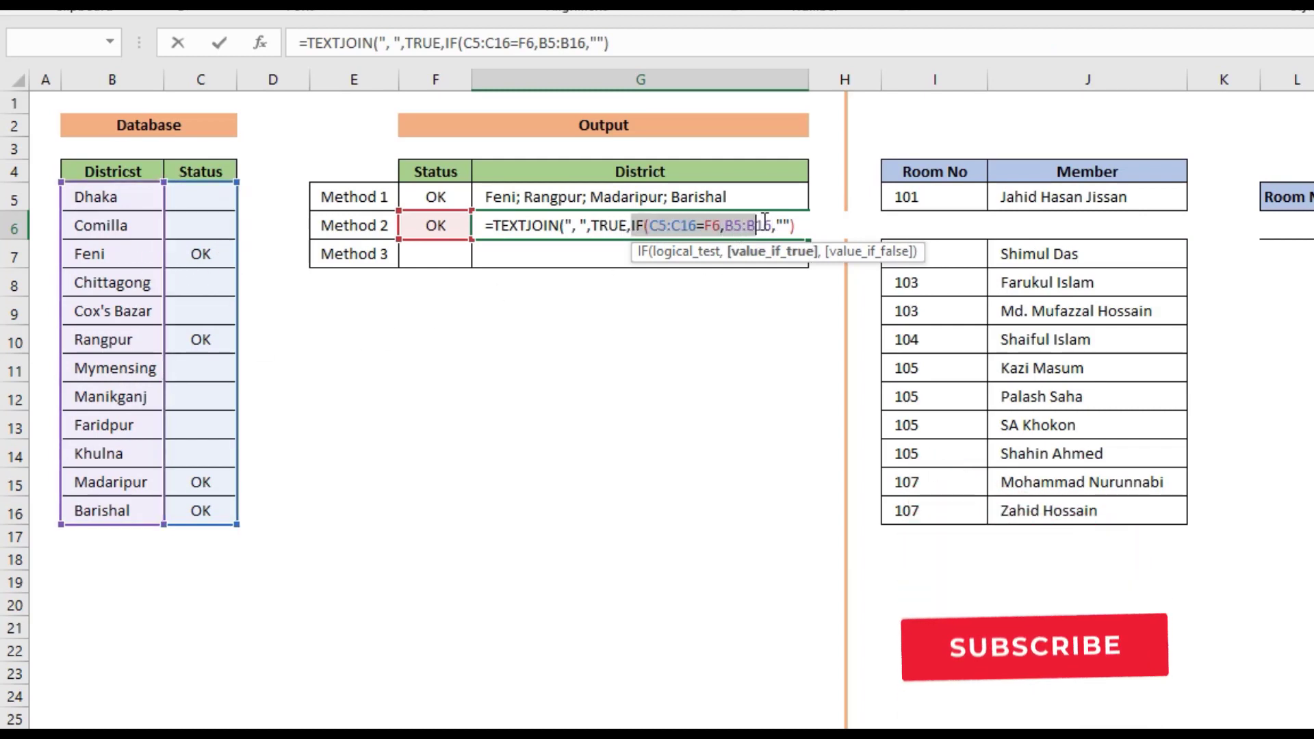
key(F9)
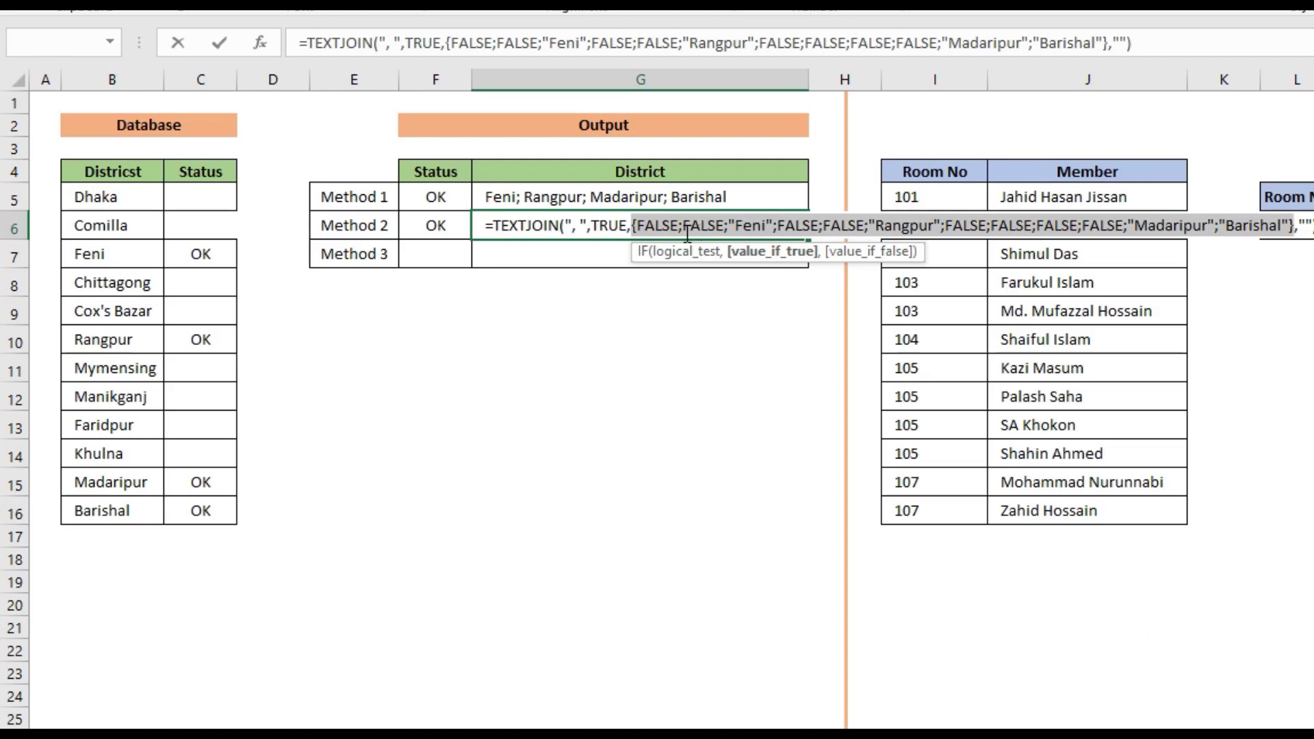
key(ctrl+z)
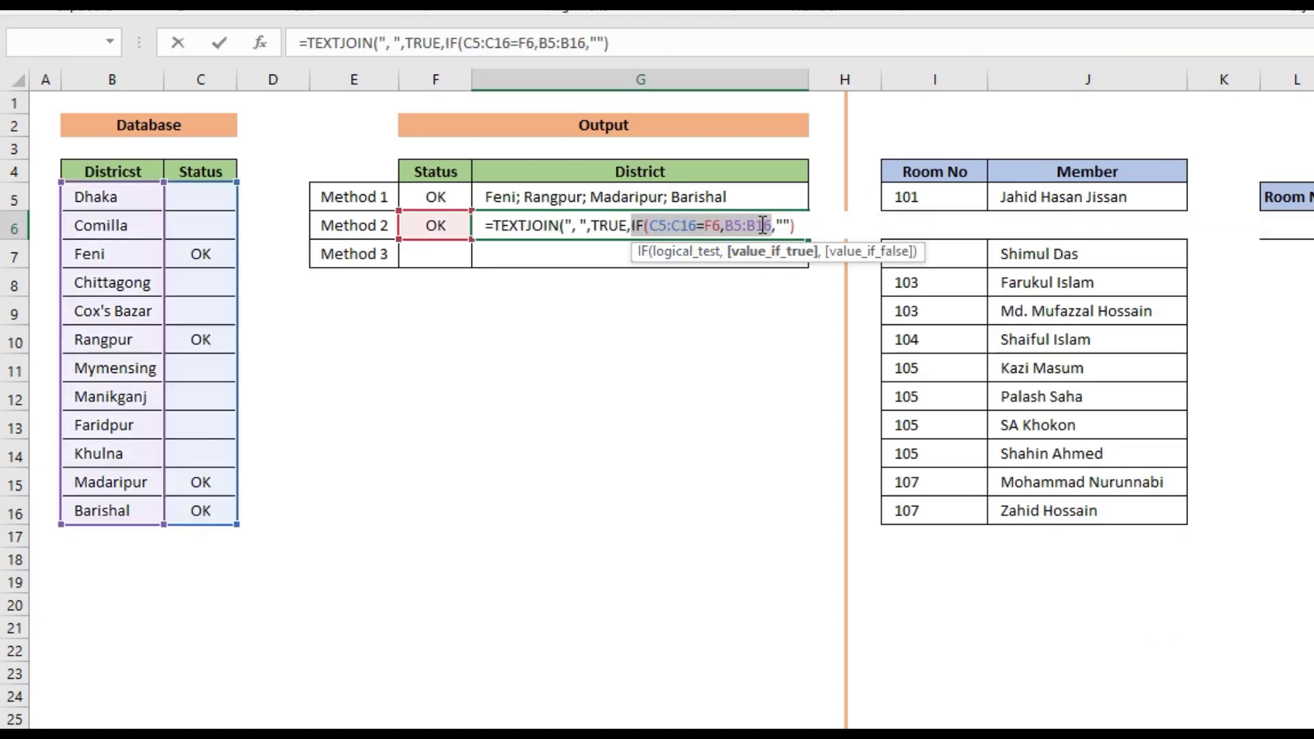
key(Return)
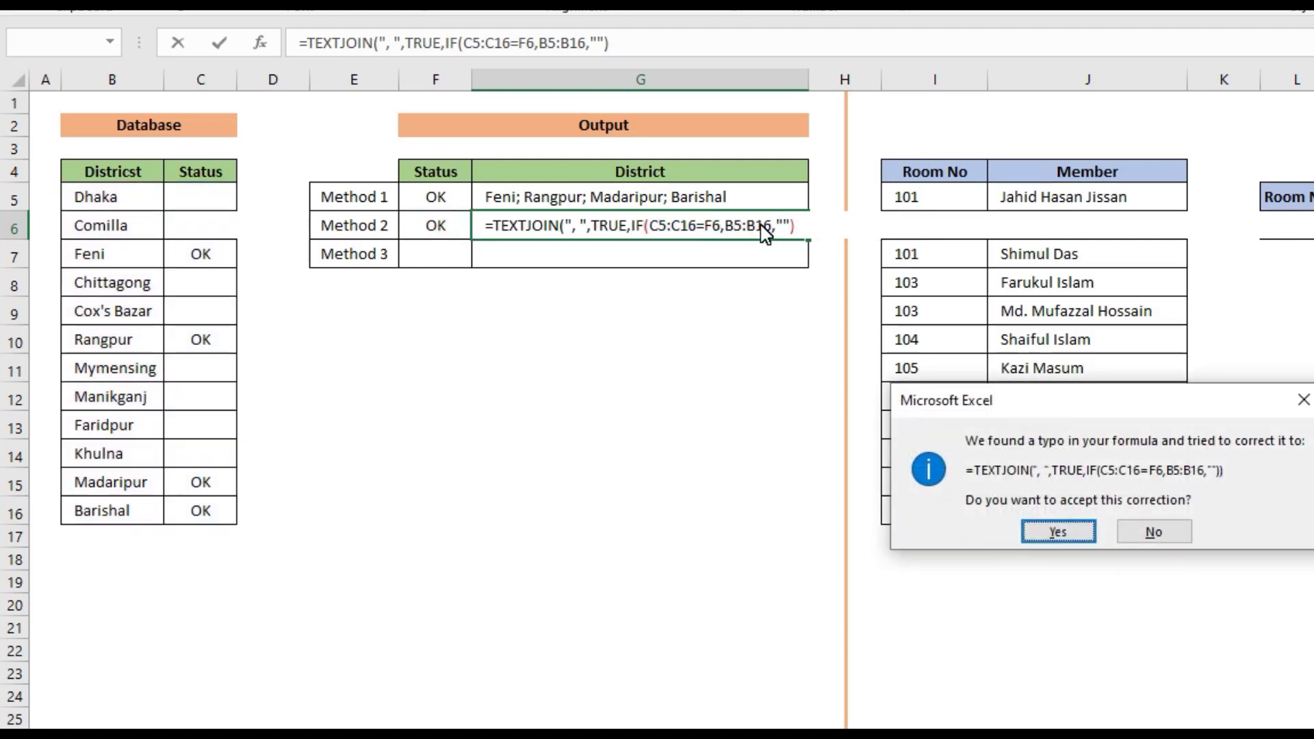
Step: Accept the corrected G6 formula and mark Manikganj's status in C12 as OK
key(Return)
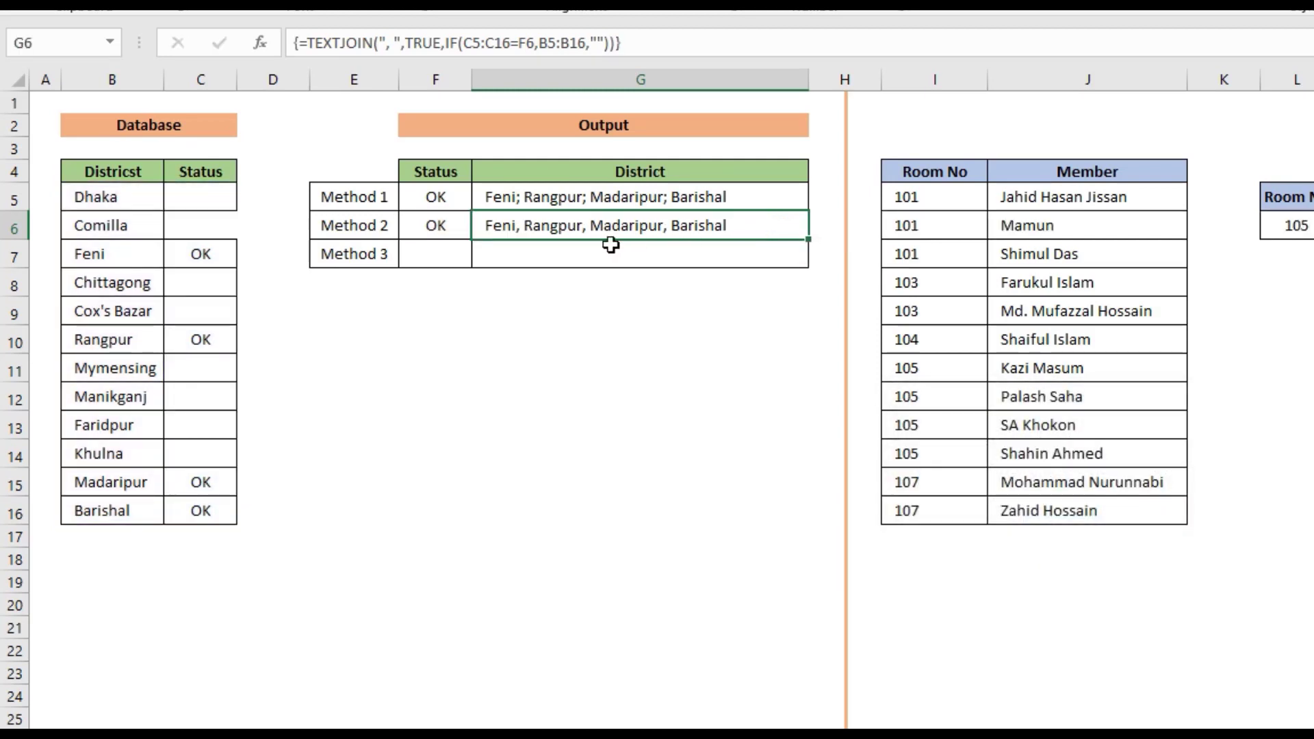
click(218, 399)
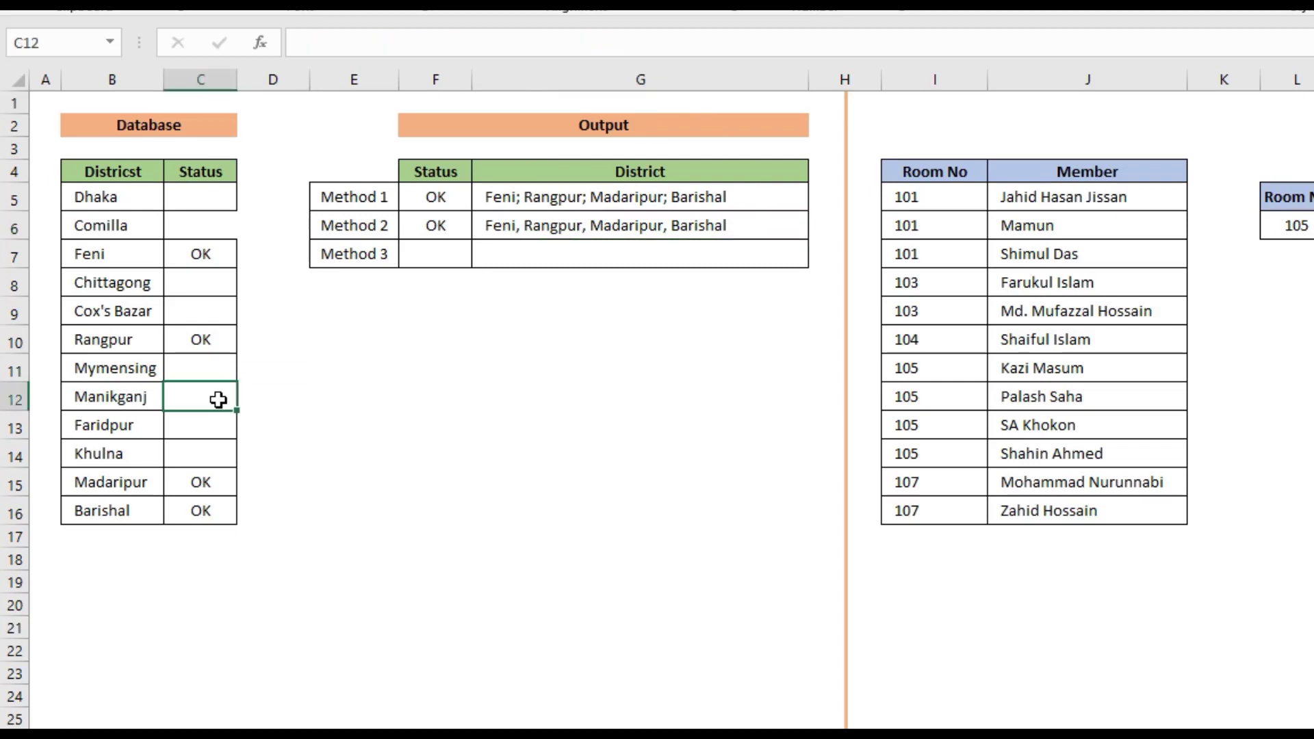
text(OK)
key(Return)
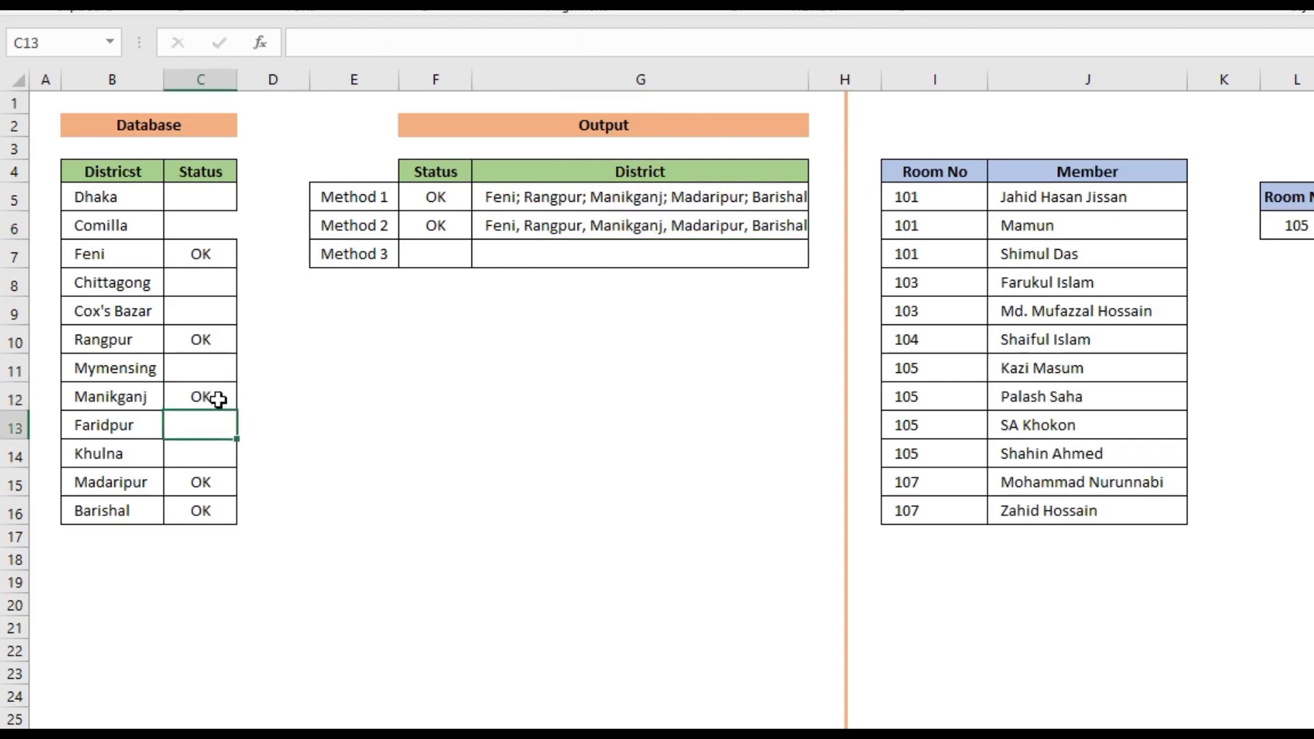
double_click(810, 80)
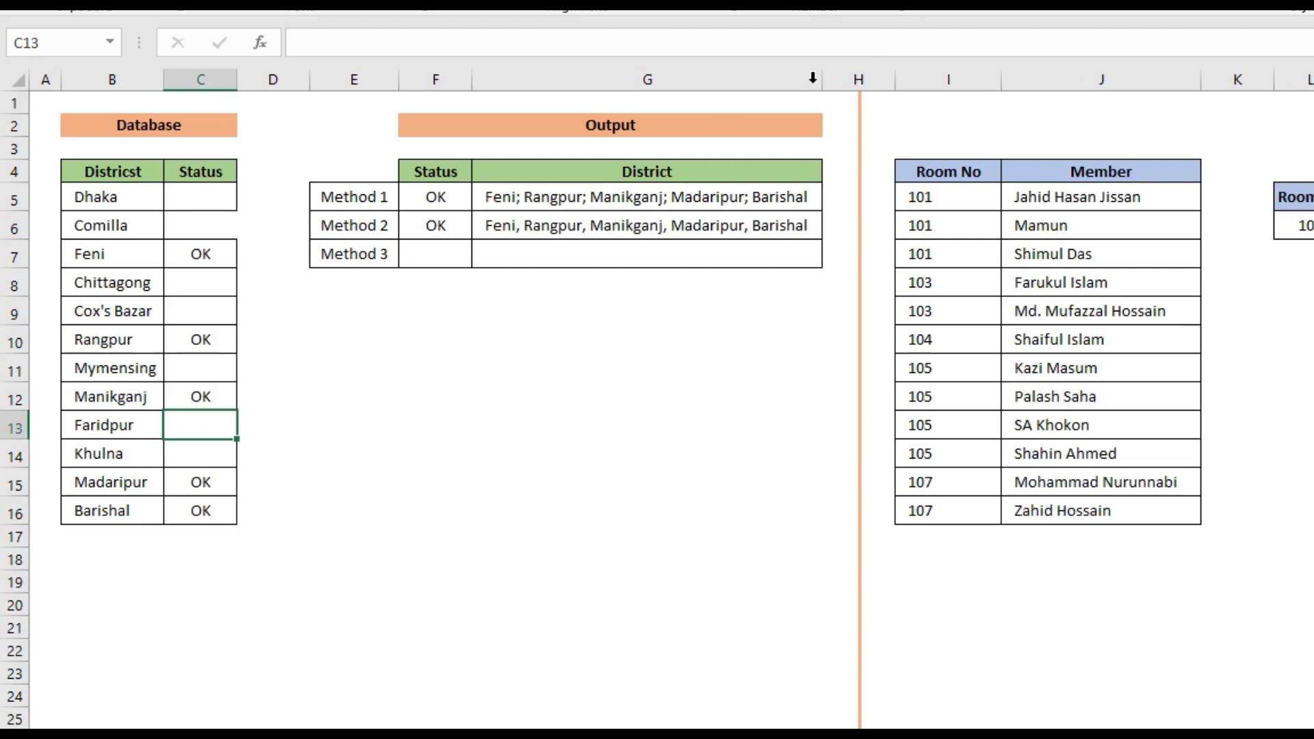
Step: Re-enter the G6 and G5 formulas as array formulas so both include Manikganj
click(578, 226)
double_click(578, 227)
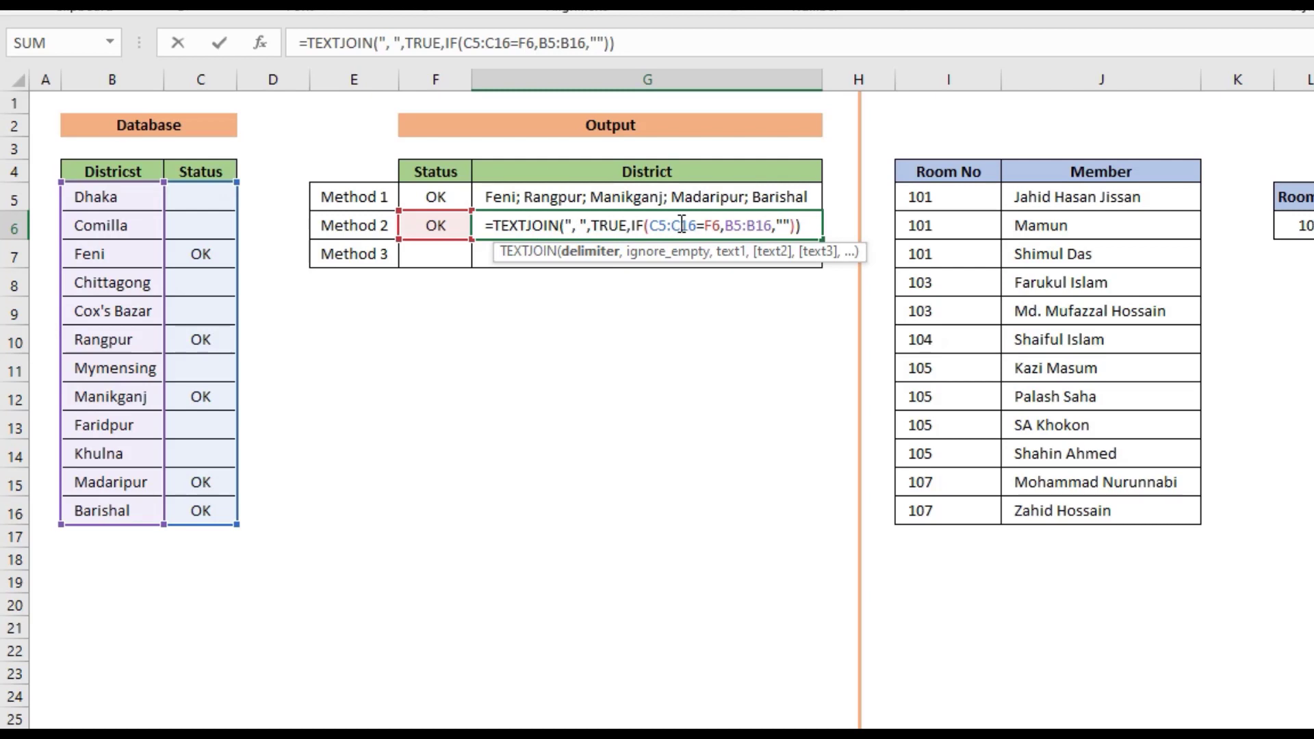
key(ctrl+shift+Return)
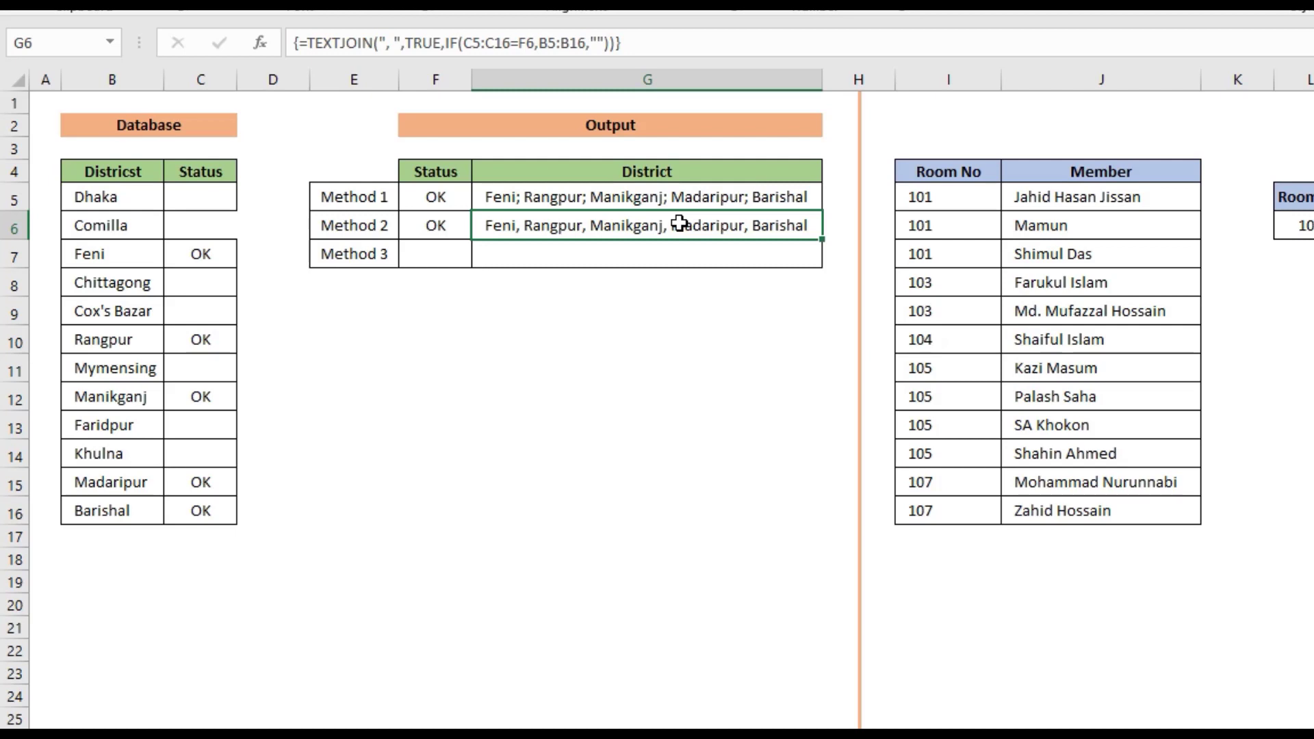
click(706, 197)
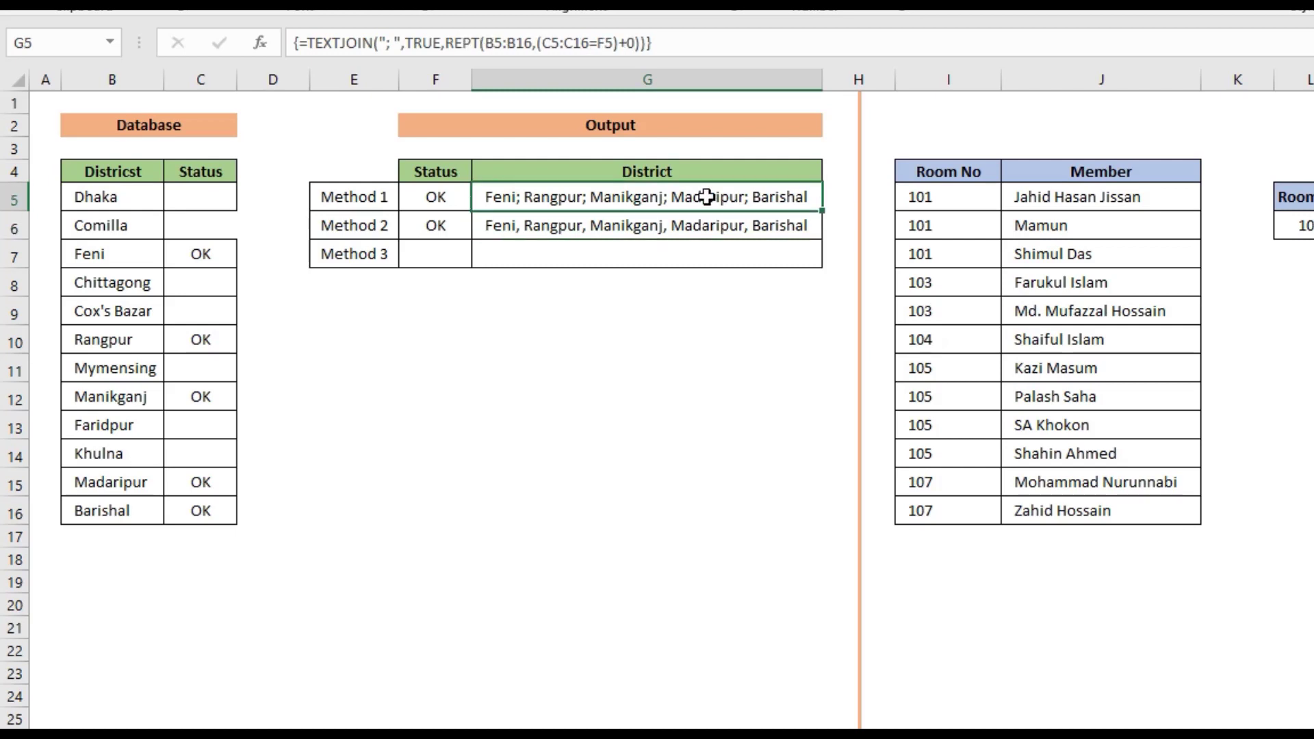
double_click(710, 197)
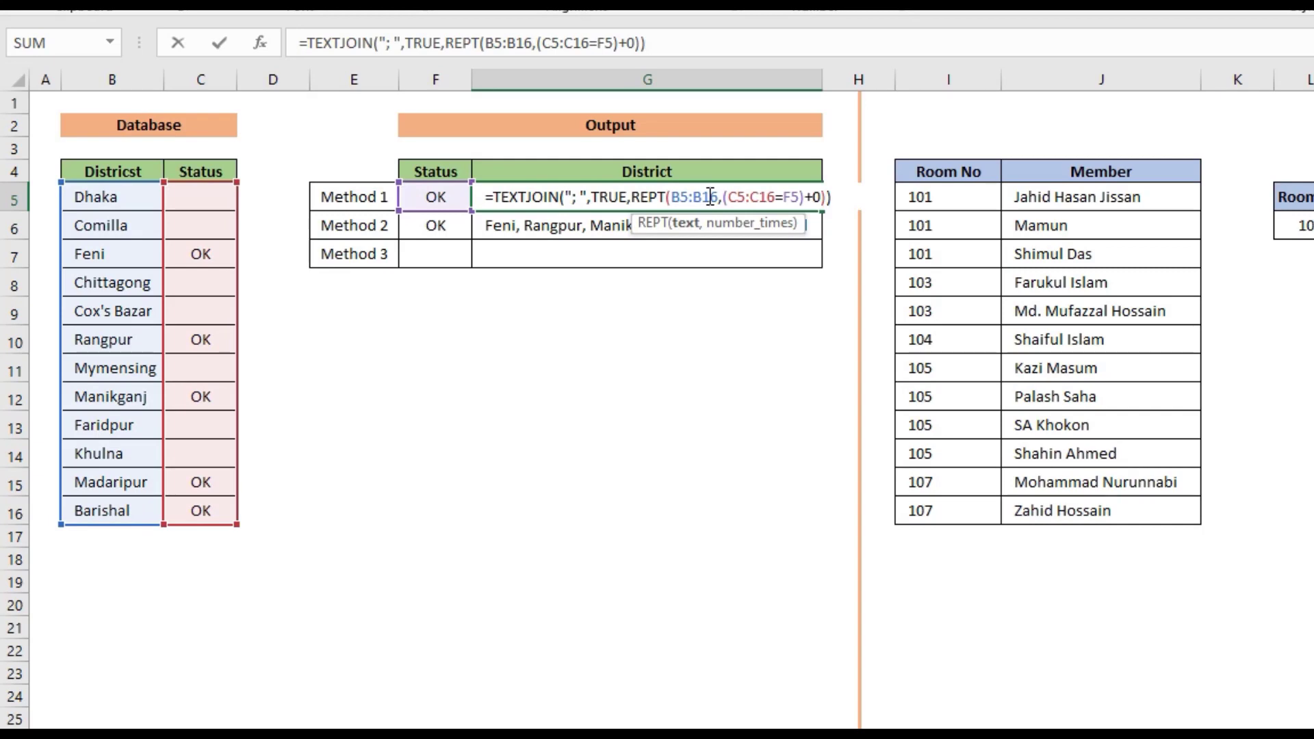
key(ctrl+shift+Return)
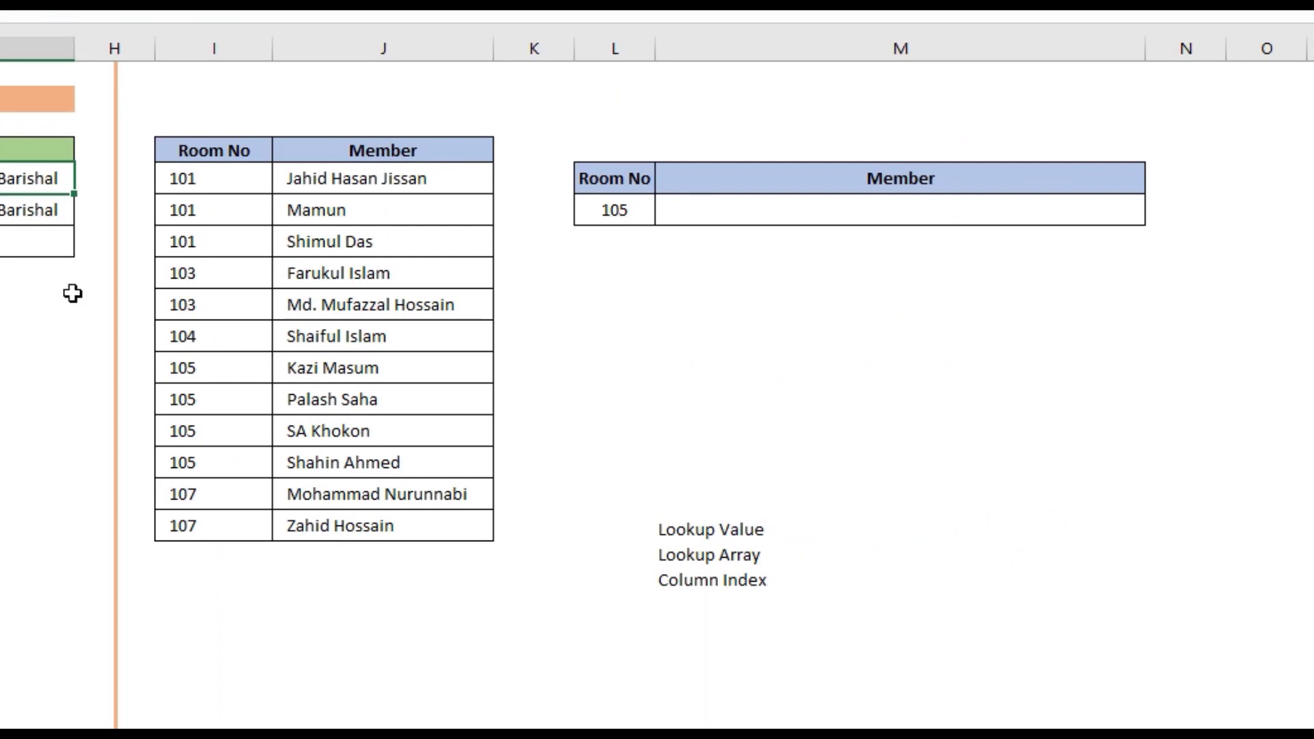
click(687, 220)
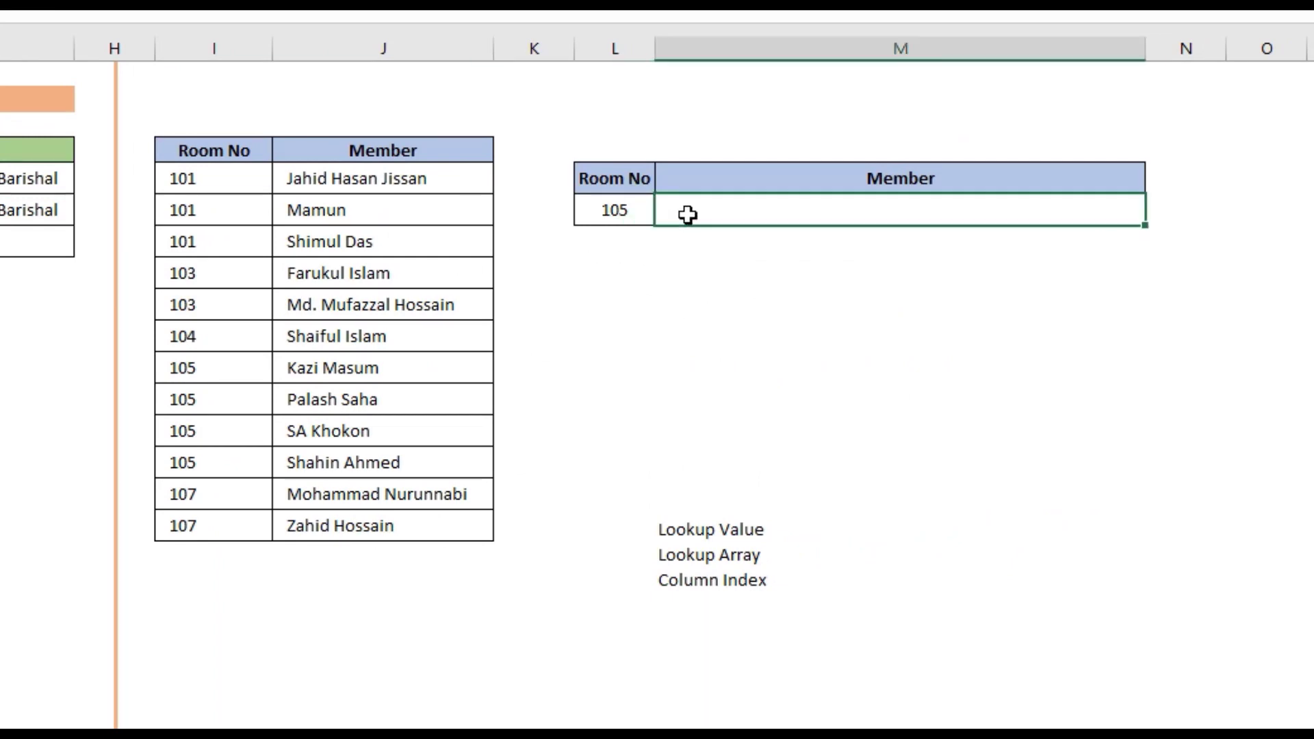
click(191, 176)
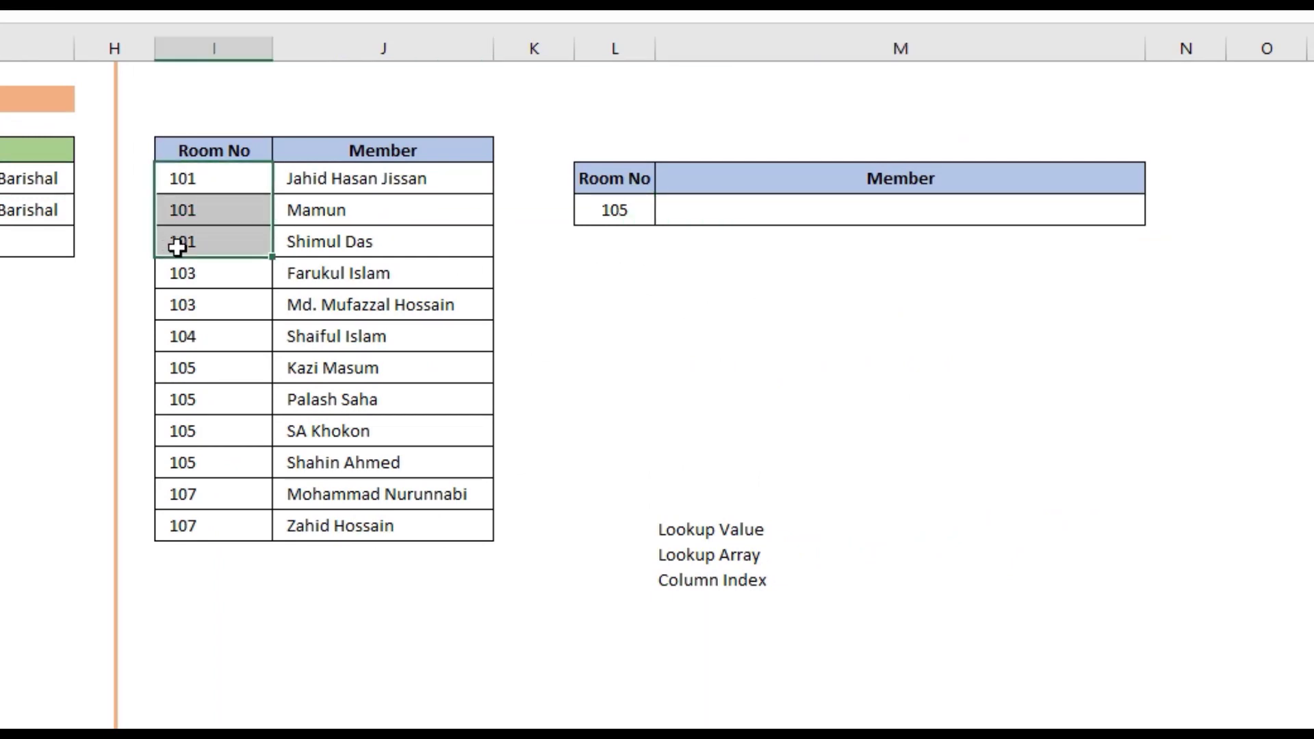
drag(179, 209, 381, 247)
drag(247, 276, 302, 301)
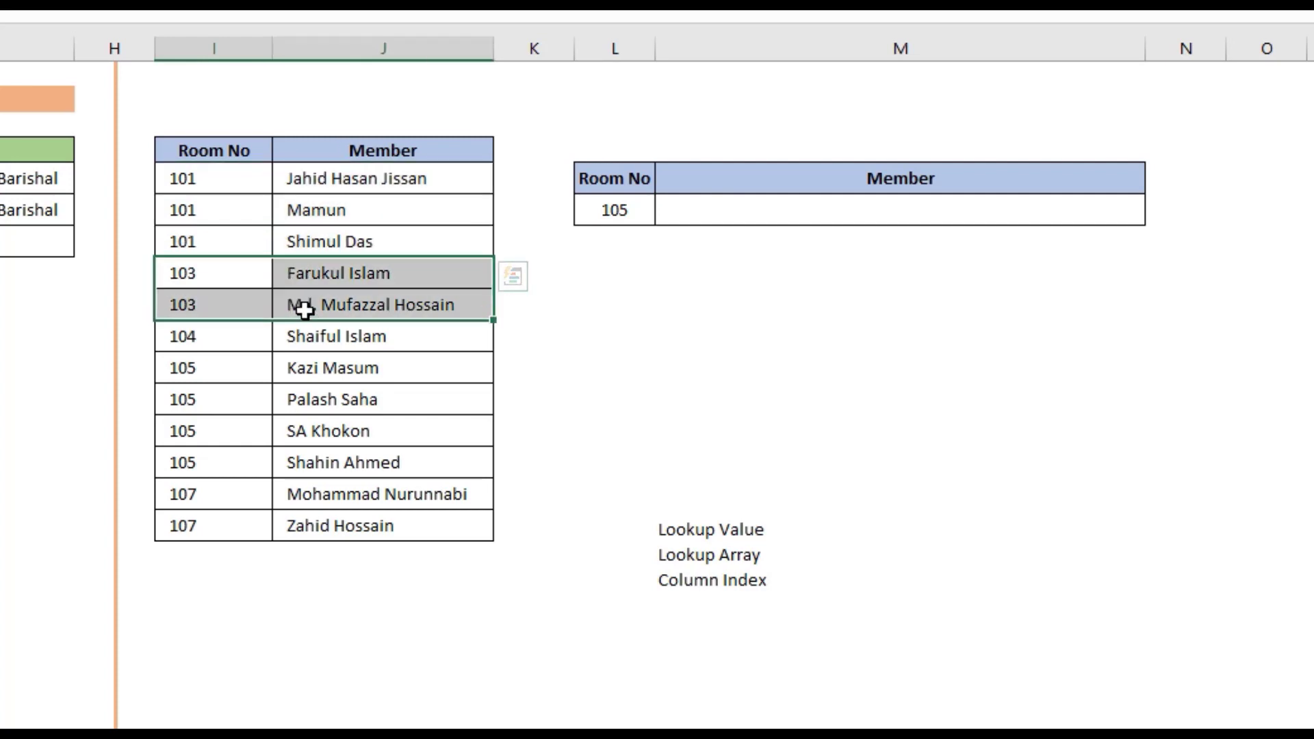
drag(358, 338, 368, 356)
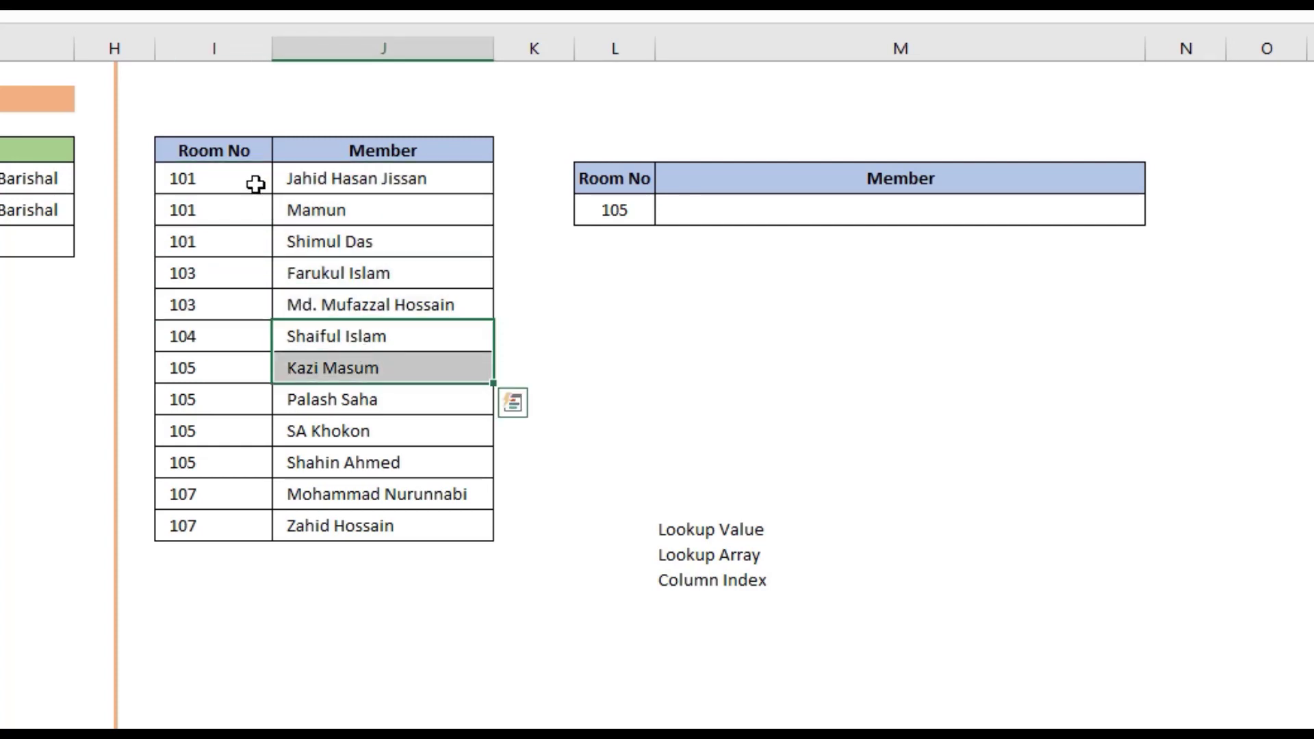
drag(251, 179, 302, 230)
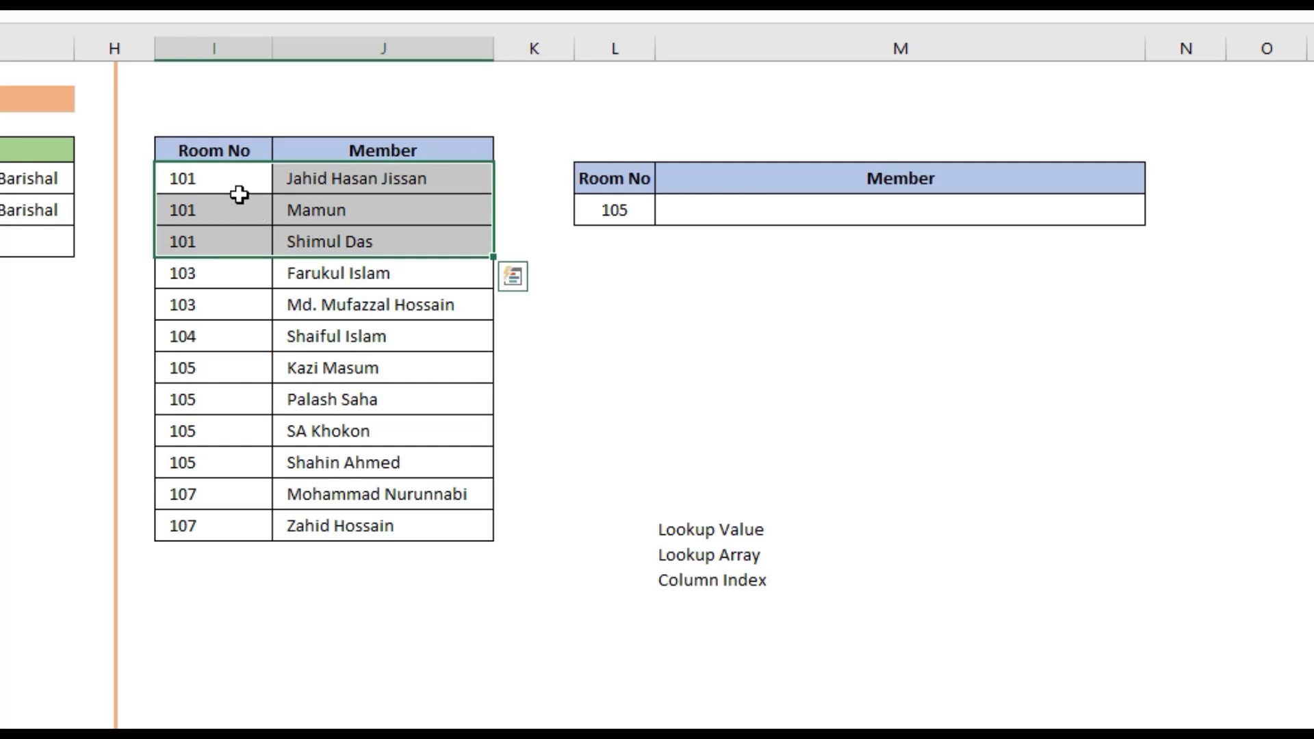
click(223, 174)
click(278, 177)
click(218, 212)
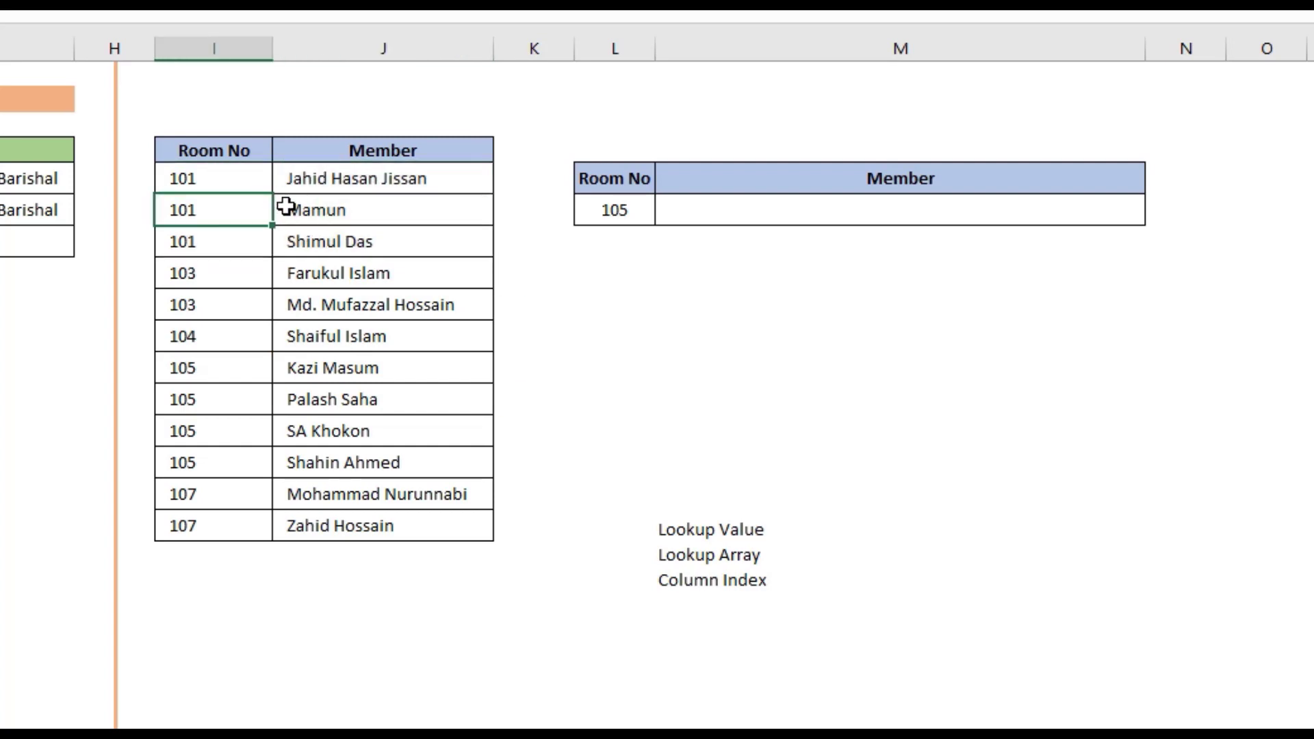
click(283, 207)
click(215, 252)
click(297, 238)
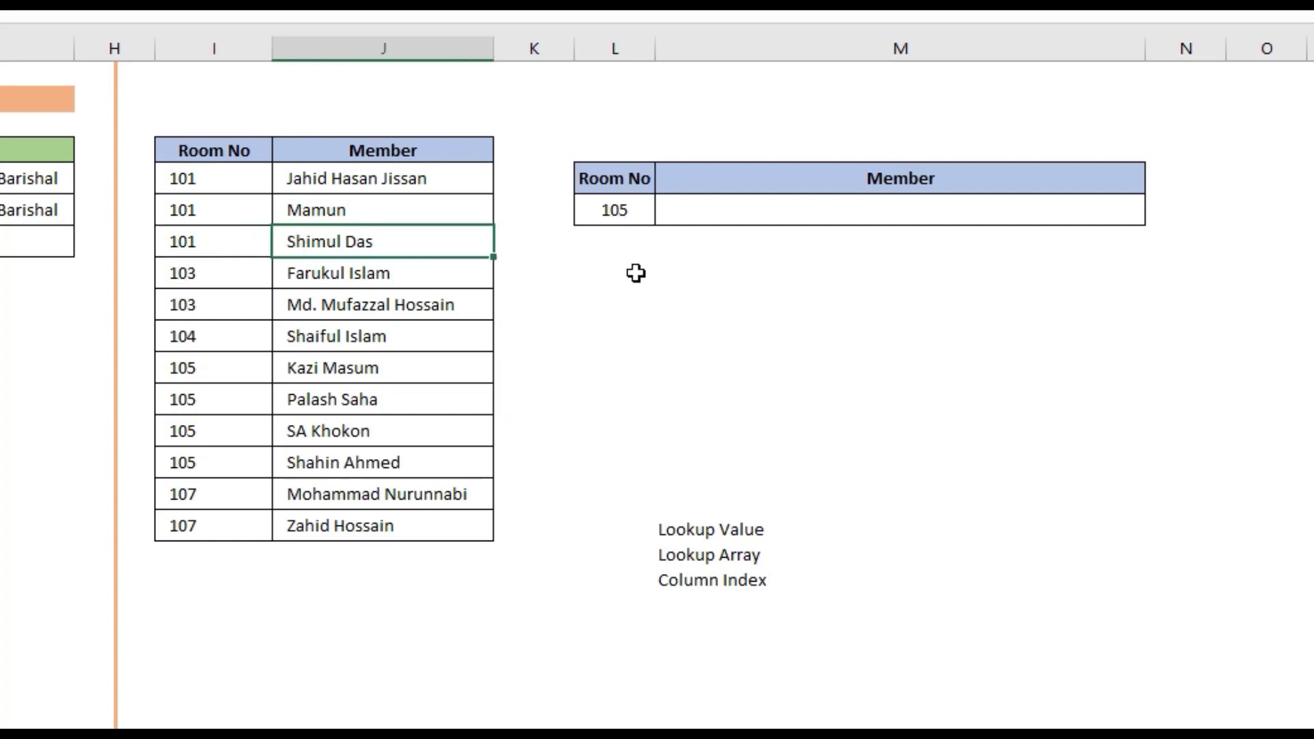
click(619, 212)
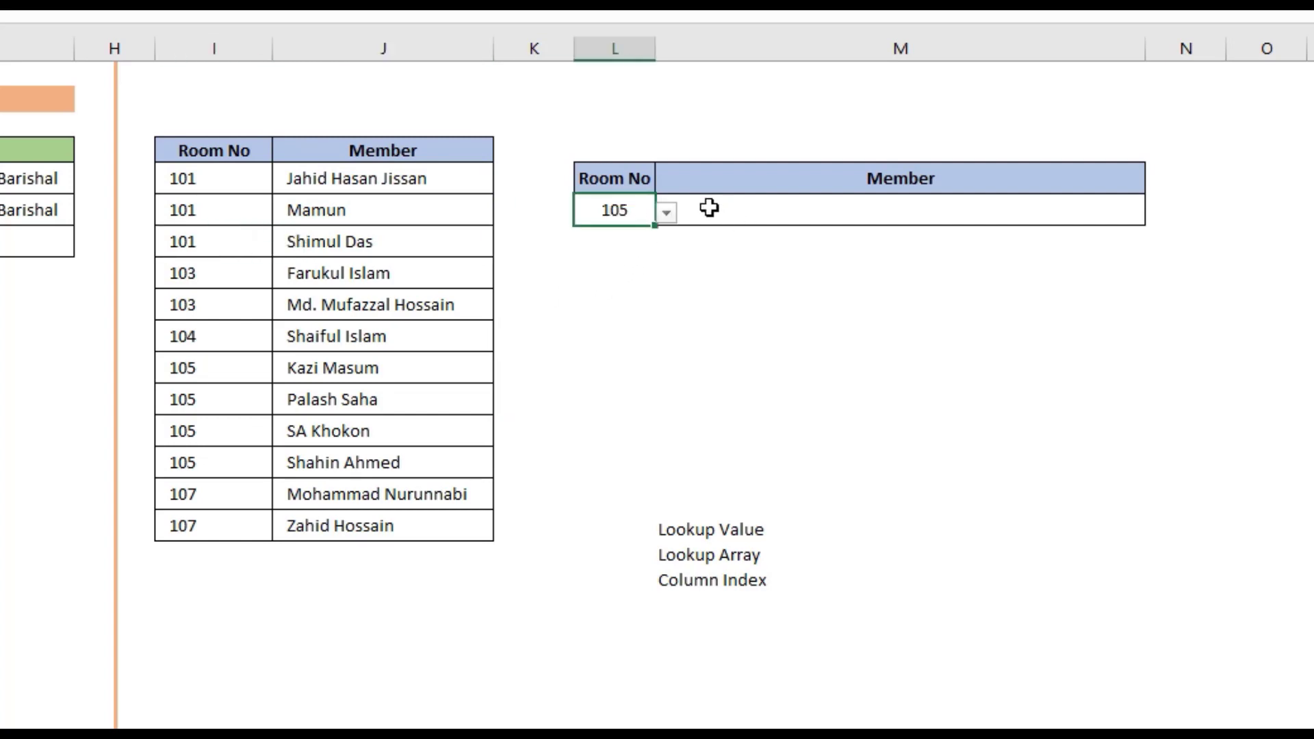
click(709, 207)
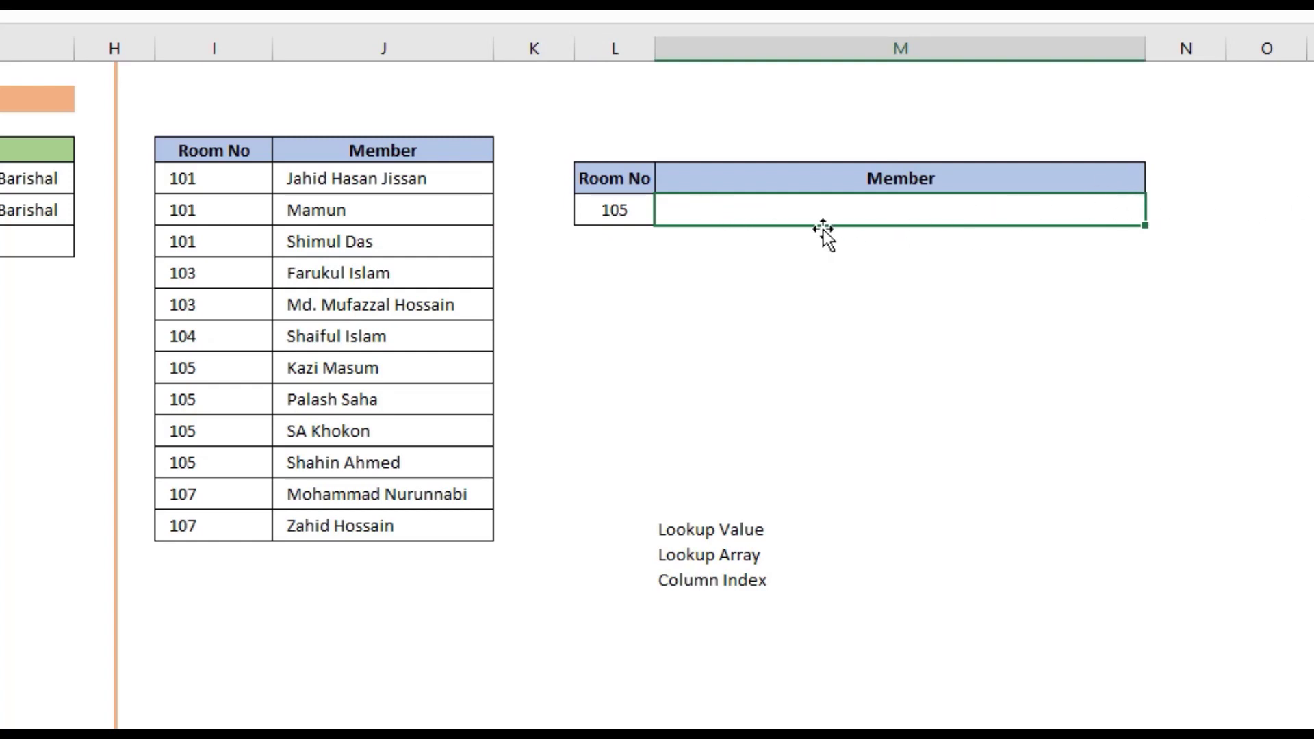
click(611, 207)
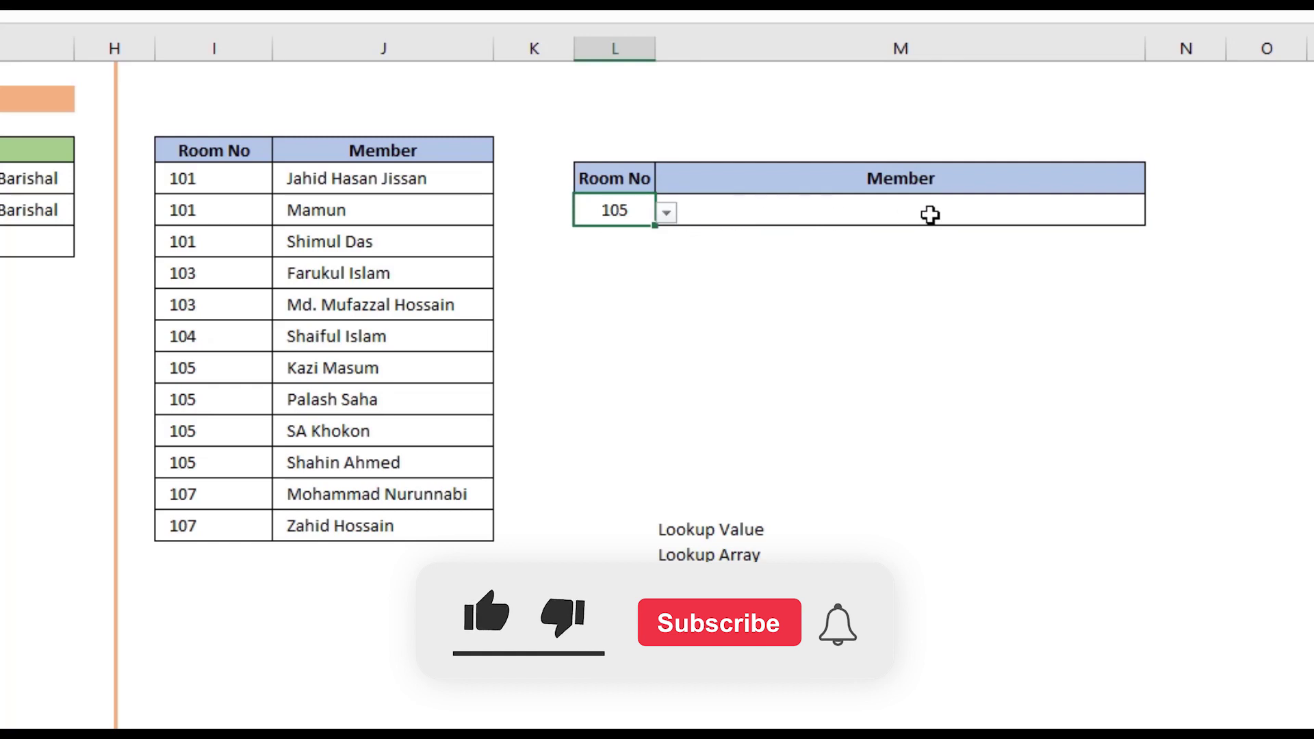
click(1061, 209)
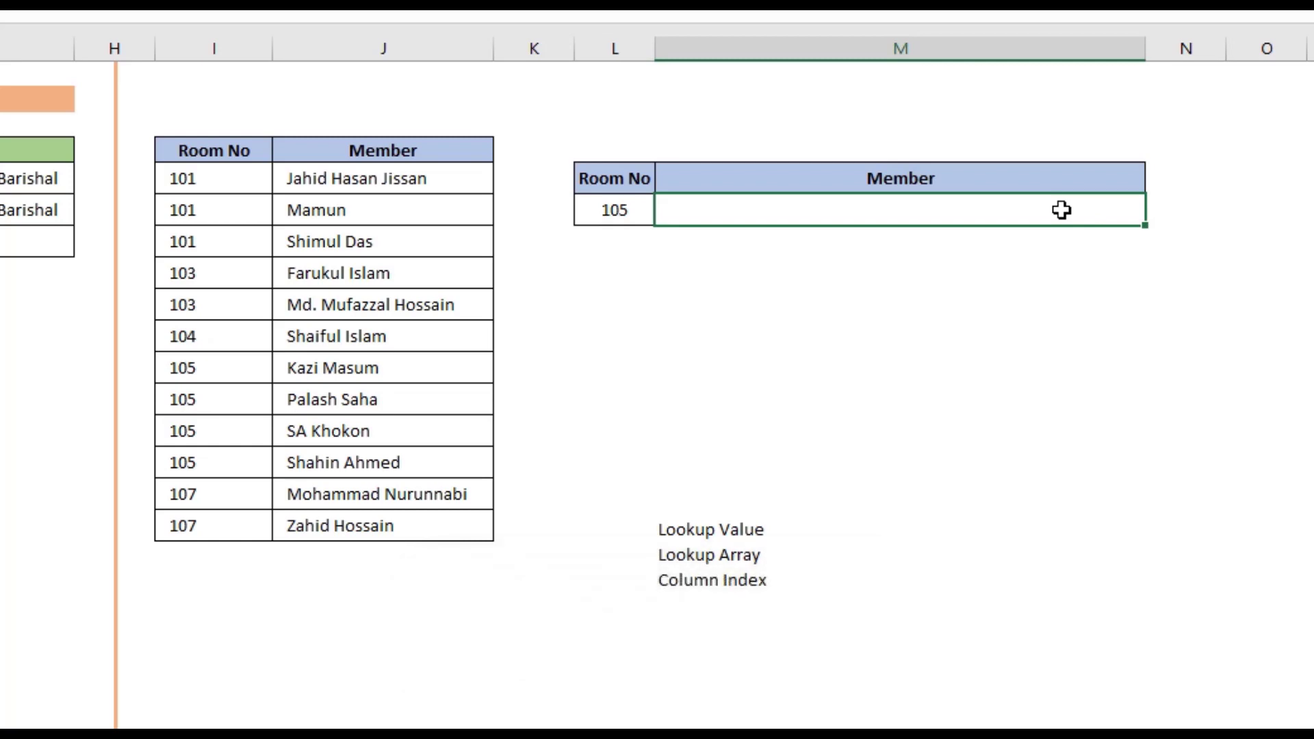
text(=mam)
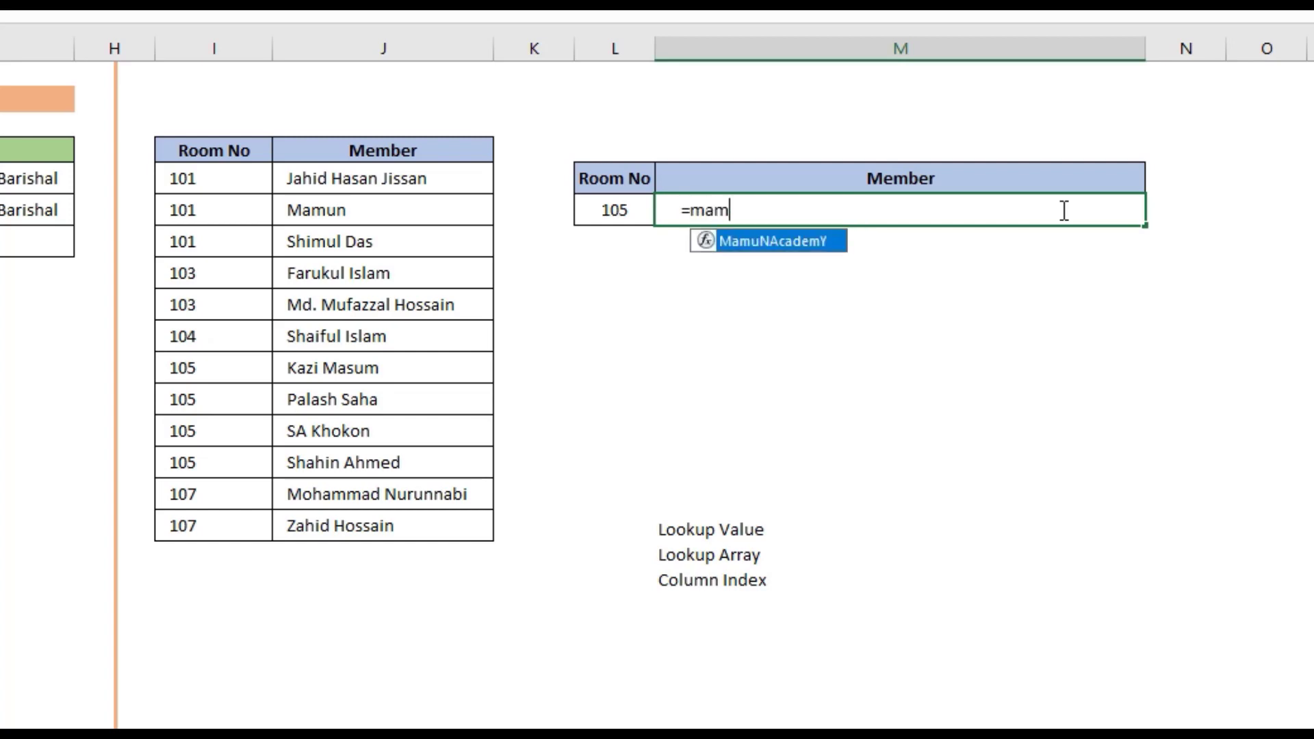
Step: Complete =MamuNAcademY(L6,I5:J16,2) in M6 to list all four room-105 members in one cell
key(Tab)
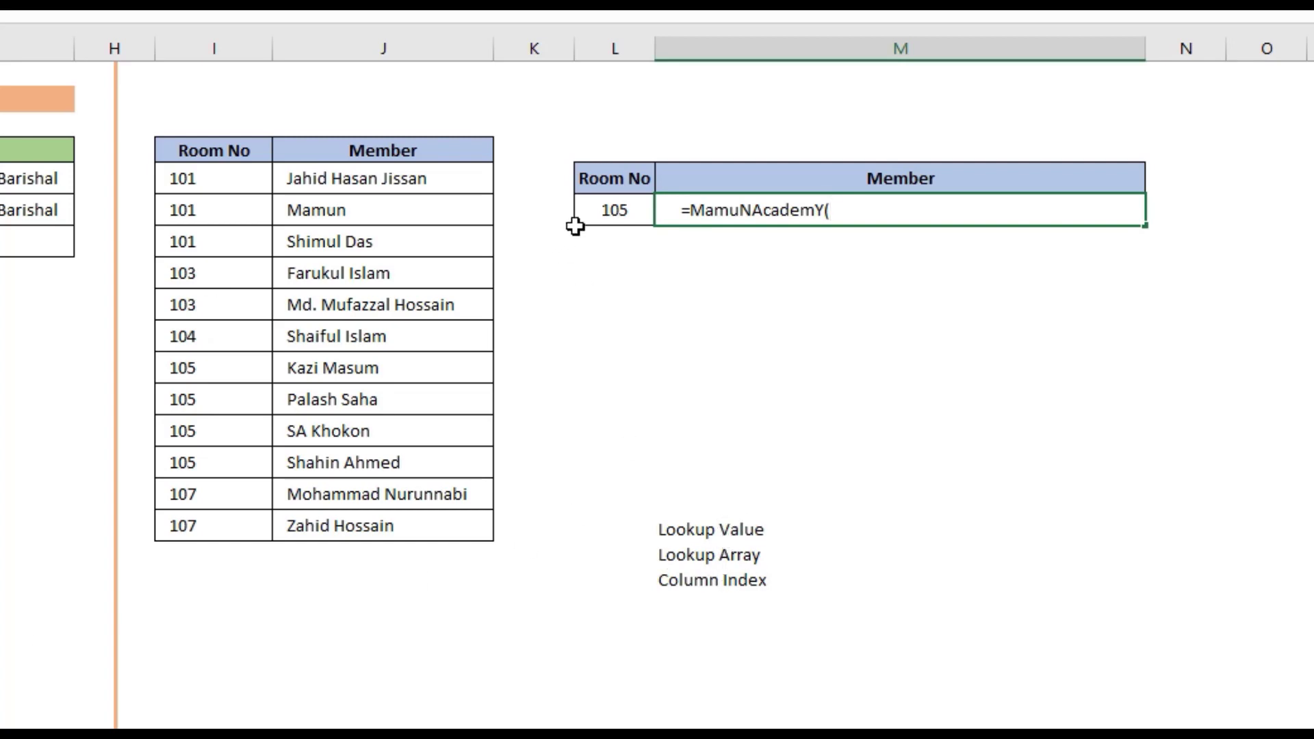
click(620, 206)
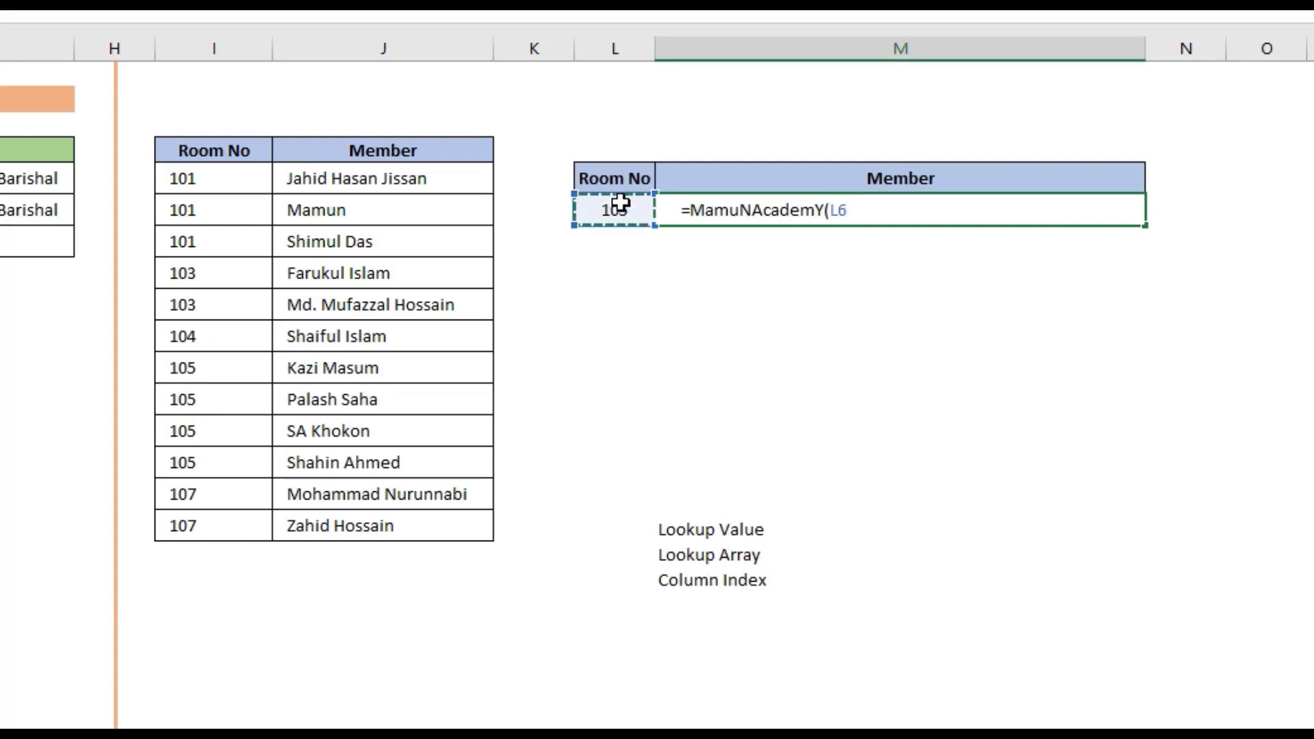
text(,)
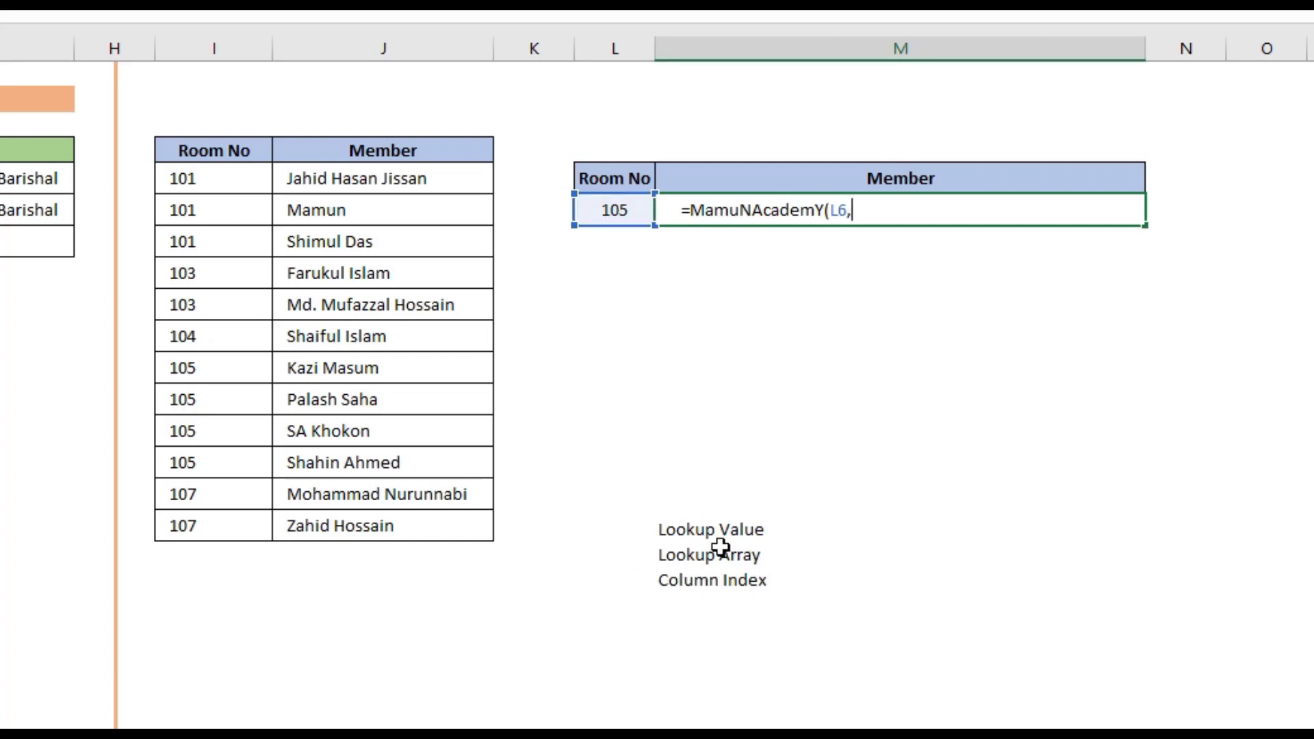
mouse_move(247, 179)
mouse_down()
mouse_move(314, 379)
mouse_move(389, 531)
mouse_up()
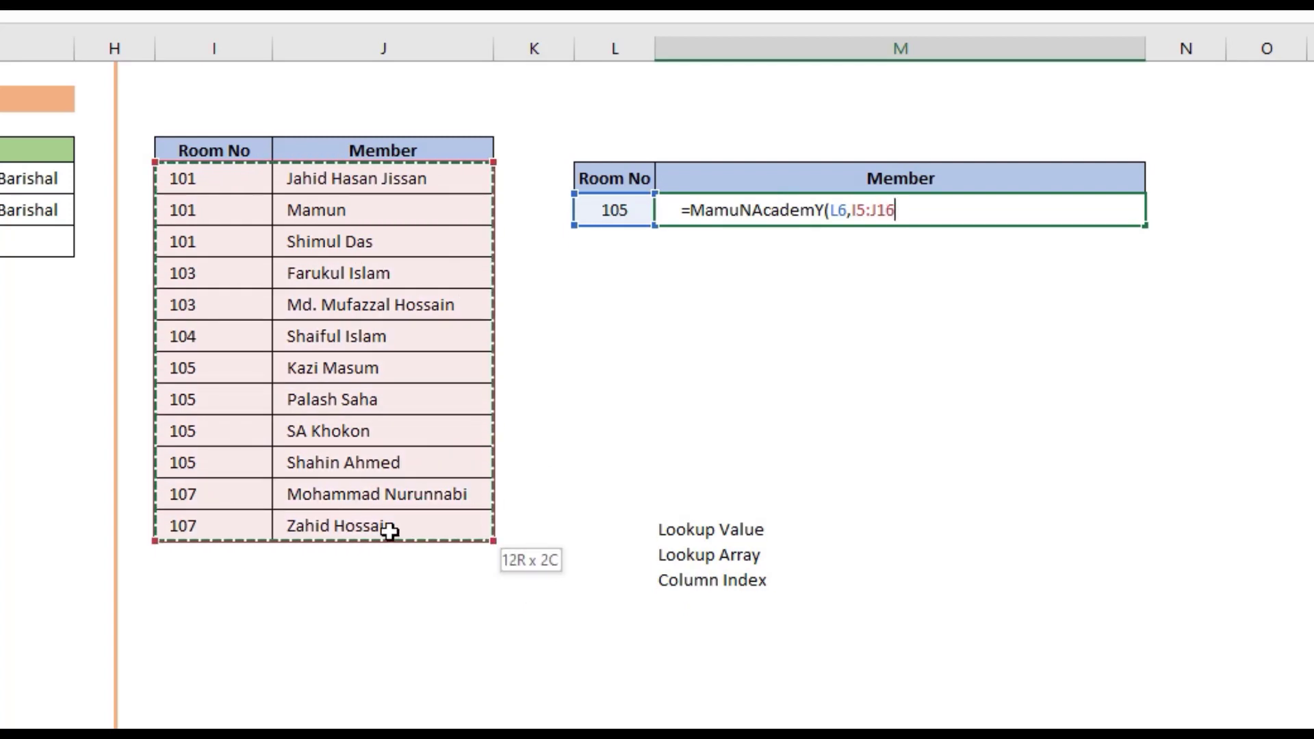
drag(388, 531, 390, 526)
text(,2)
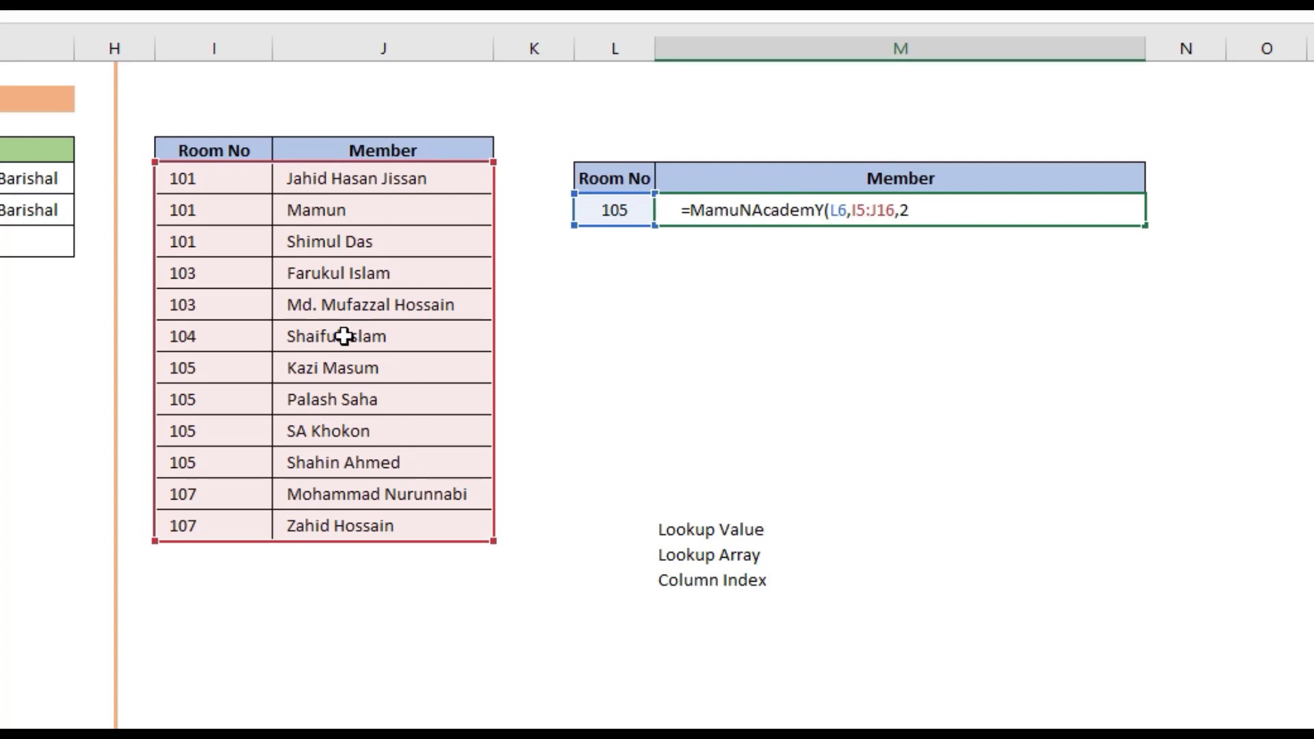
key(Return)
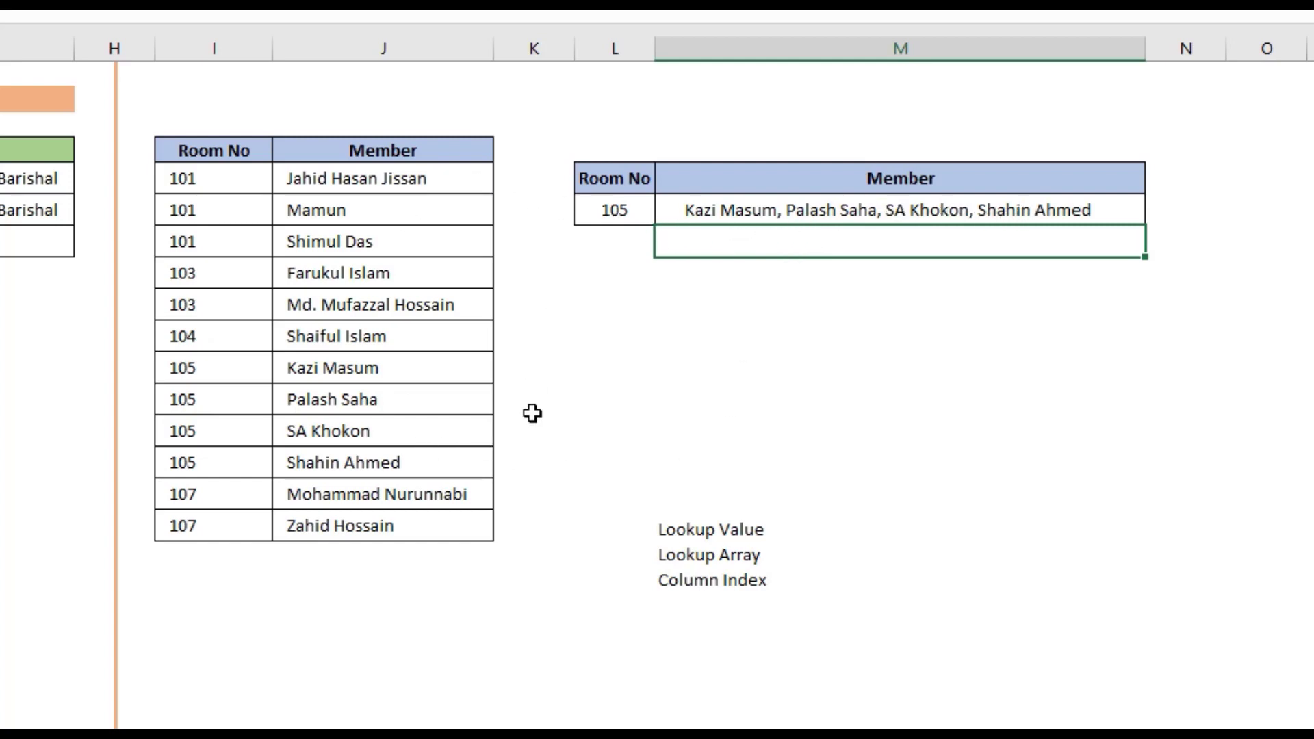
Step: Pick room 104 from the L6 dropdown and check the Member result
click(818, 342)
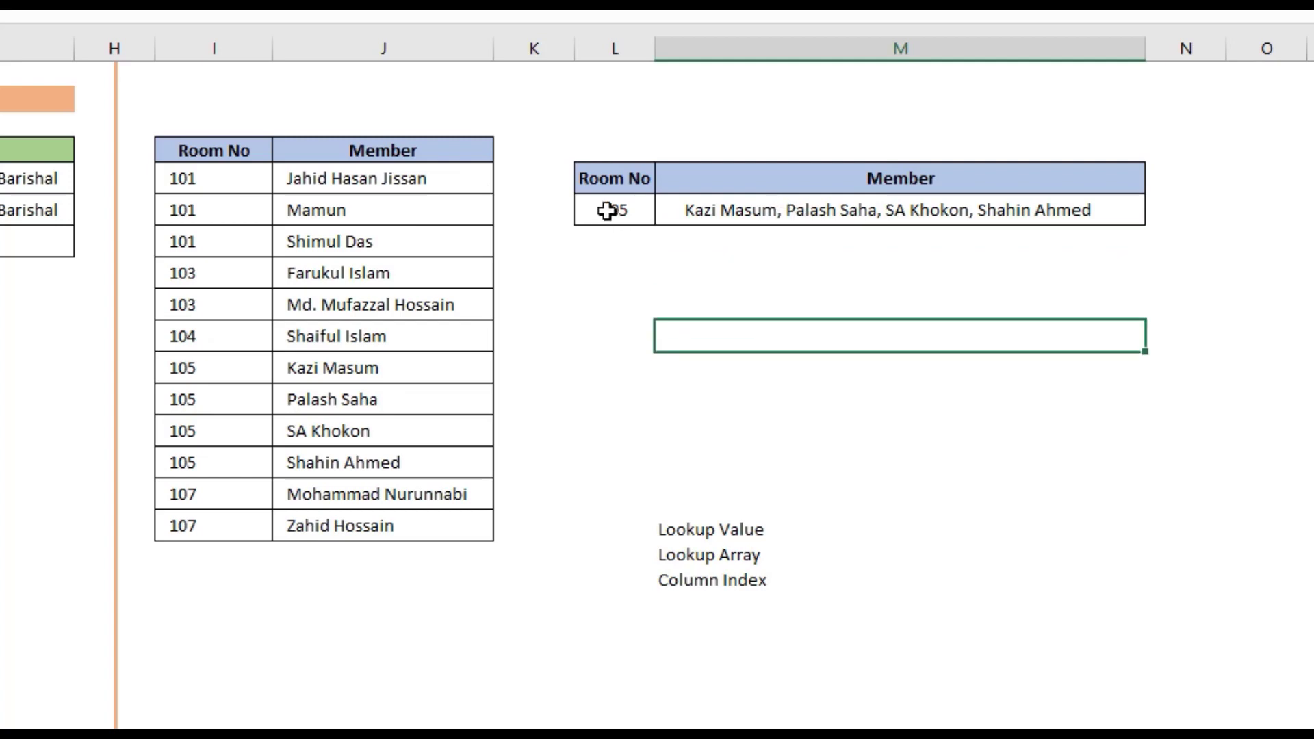
click(606, 209)
click(666, 213)
key(Escape)
click(628, 265)
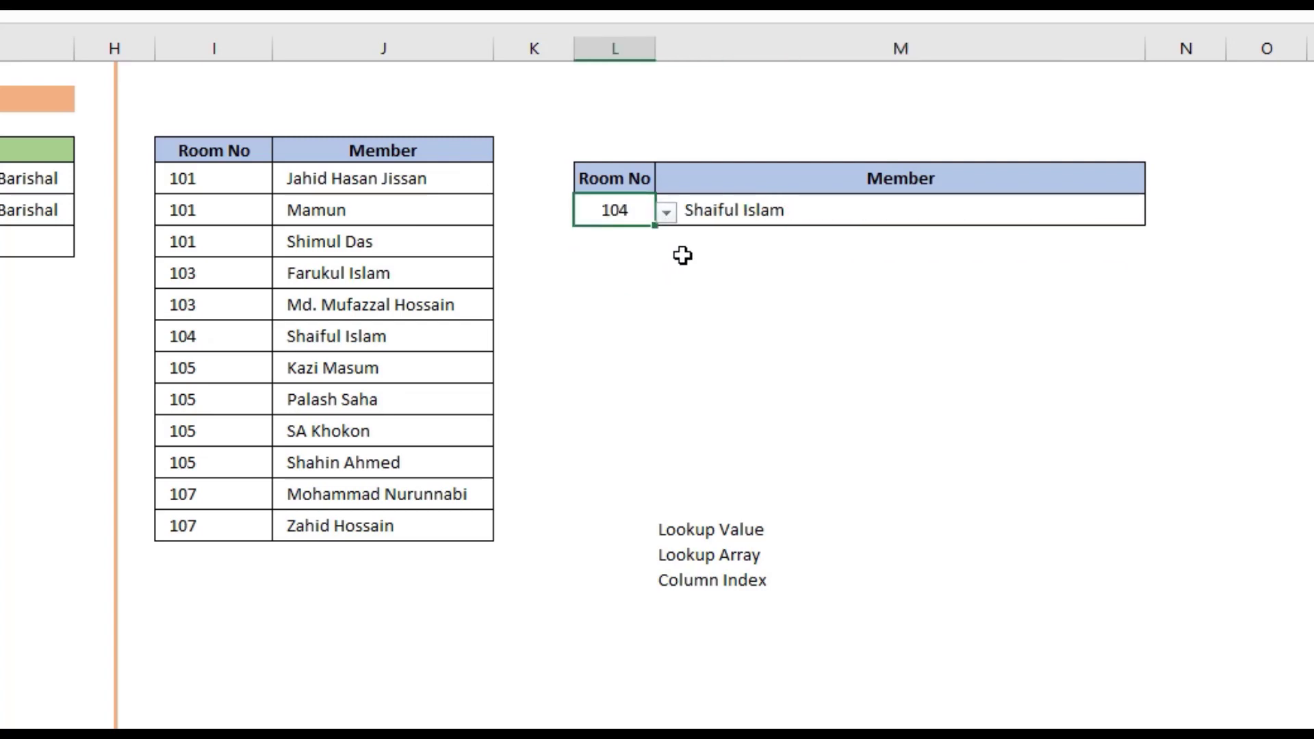
click(727, 342)
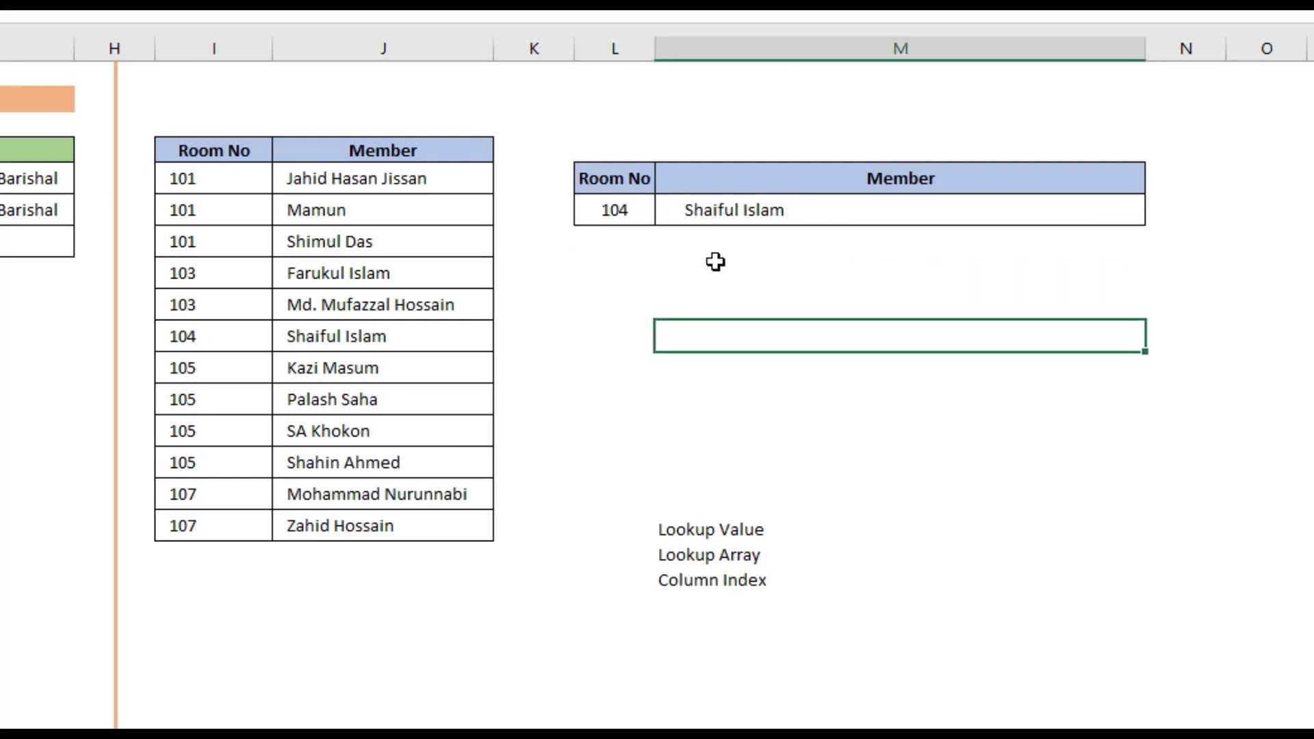
Step: Switch the Room No in L6 to 103 and review the members
click(638, 211)
click(665, 214)
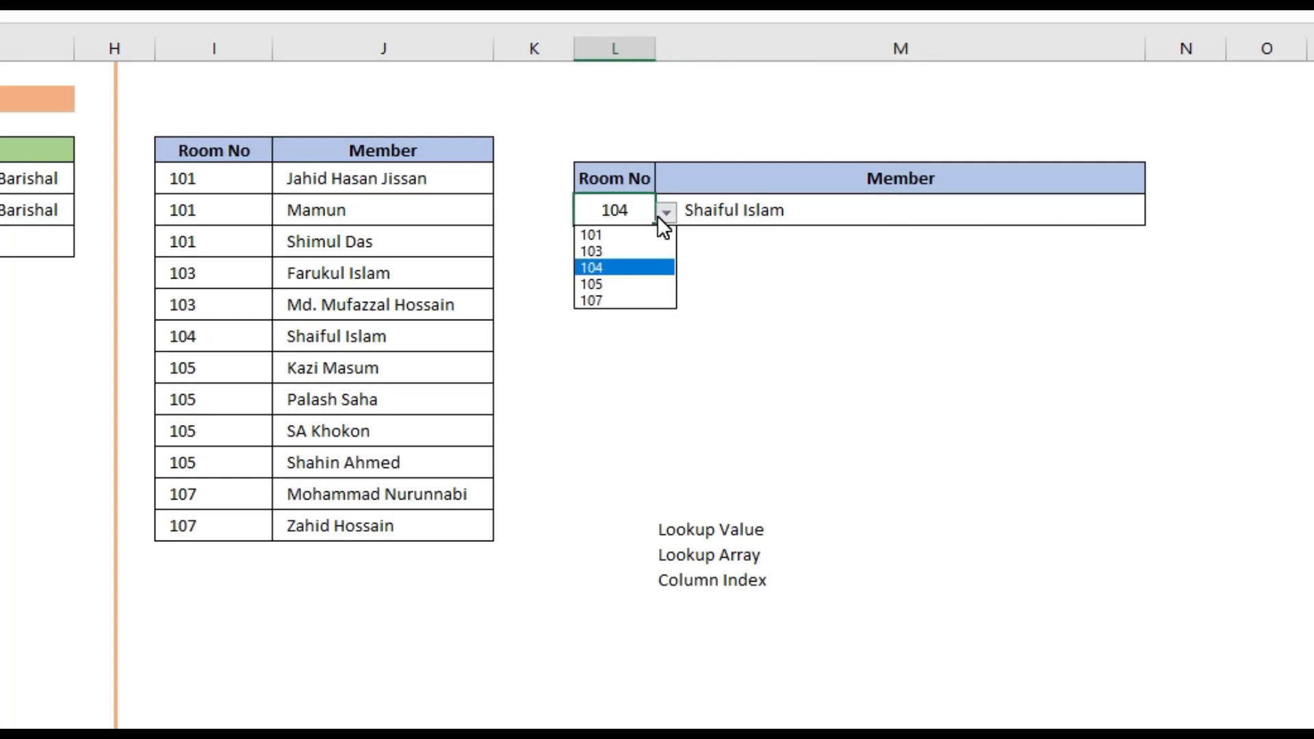
click(630, 250)
click(705, 301)
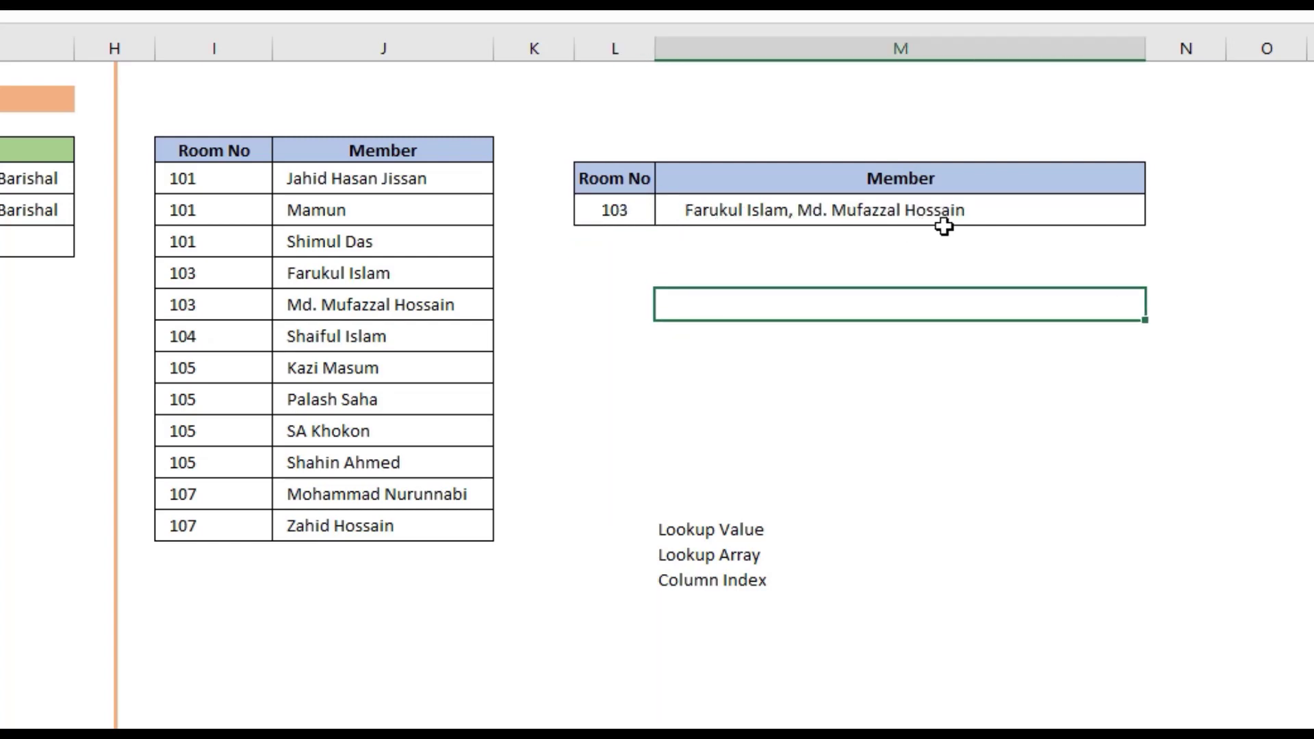
Step: Choose room 101 in L6 so M6 lists its three members
click(630, 210)
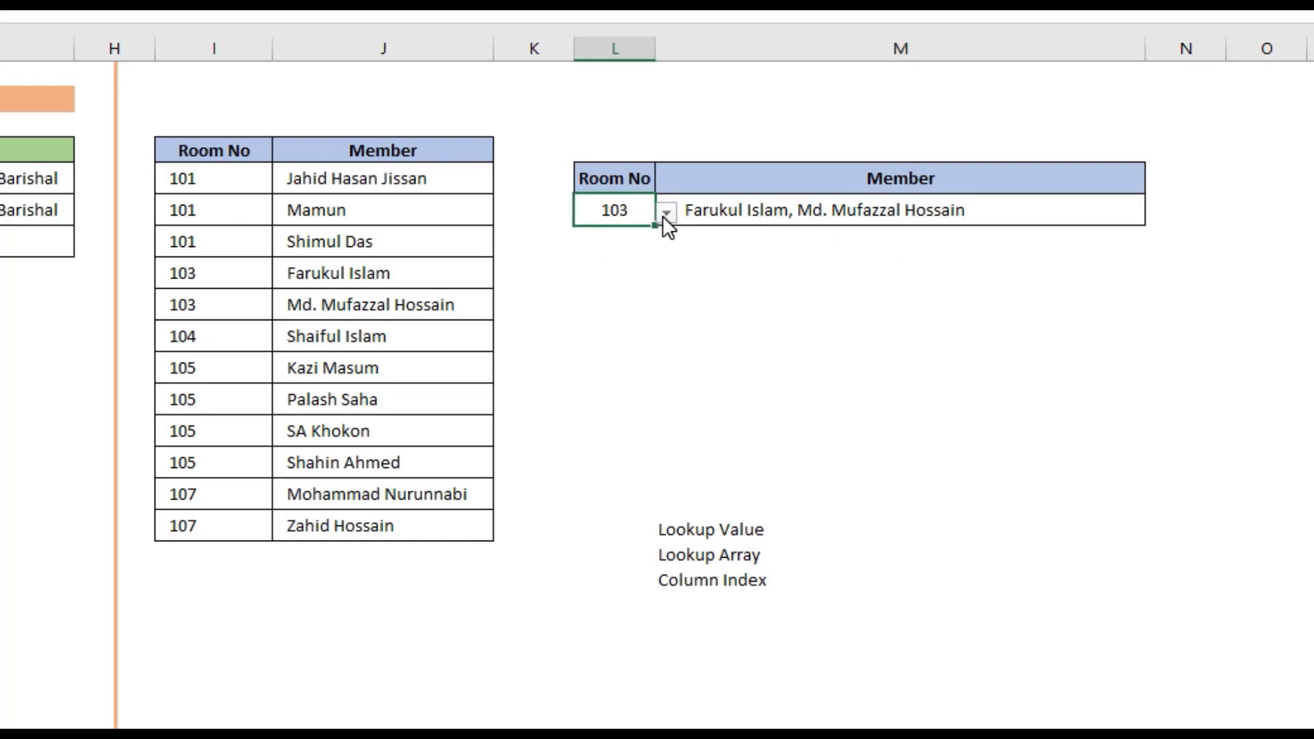
click(666, 214)
click(614, 234)
click(651, 343)
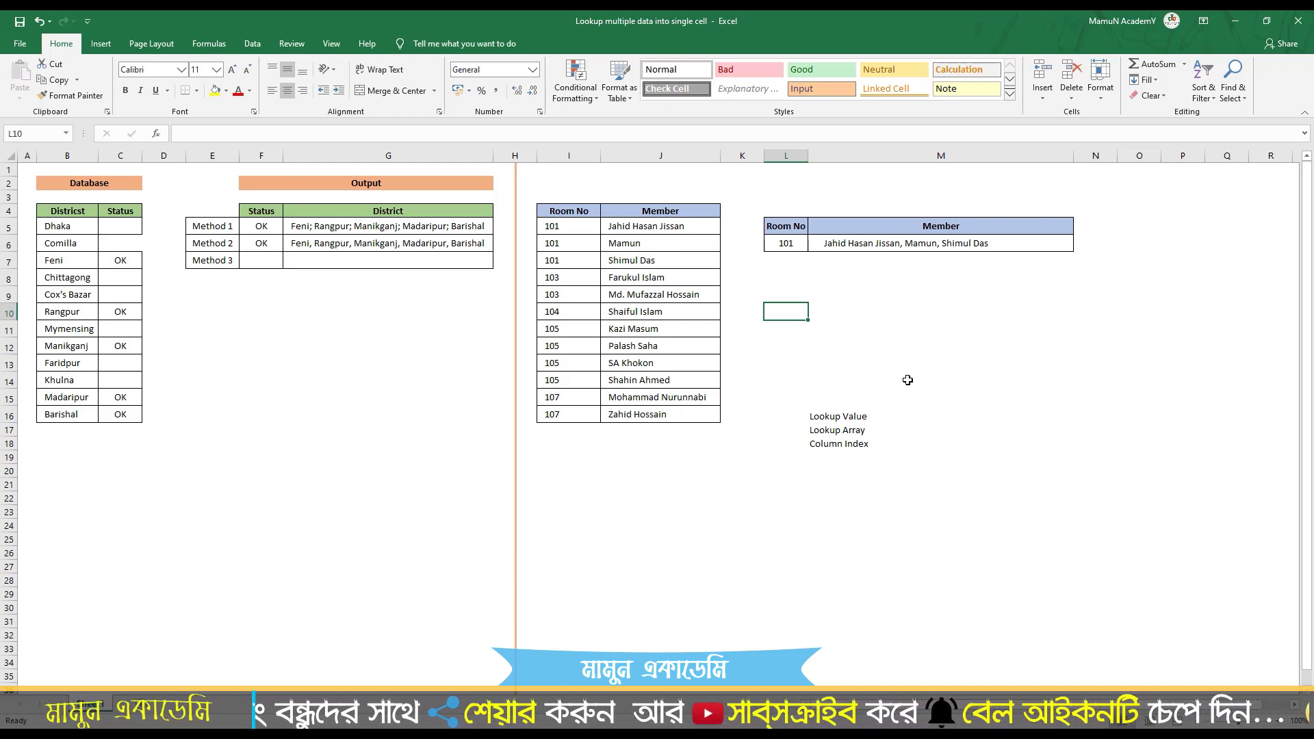
click(924, 350)
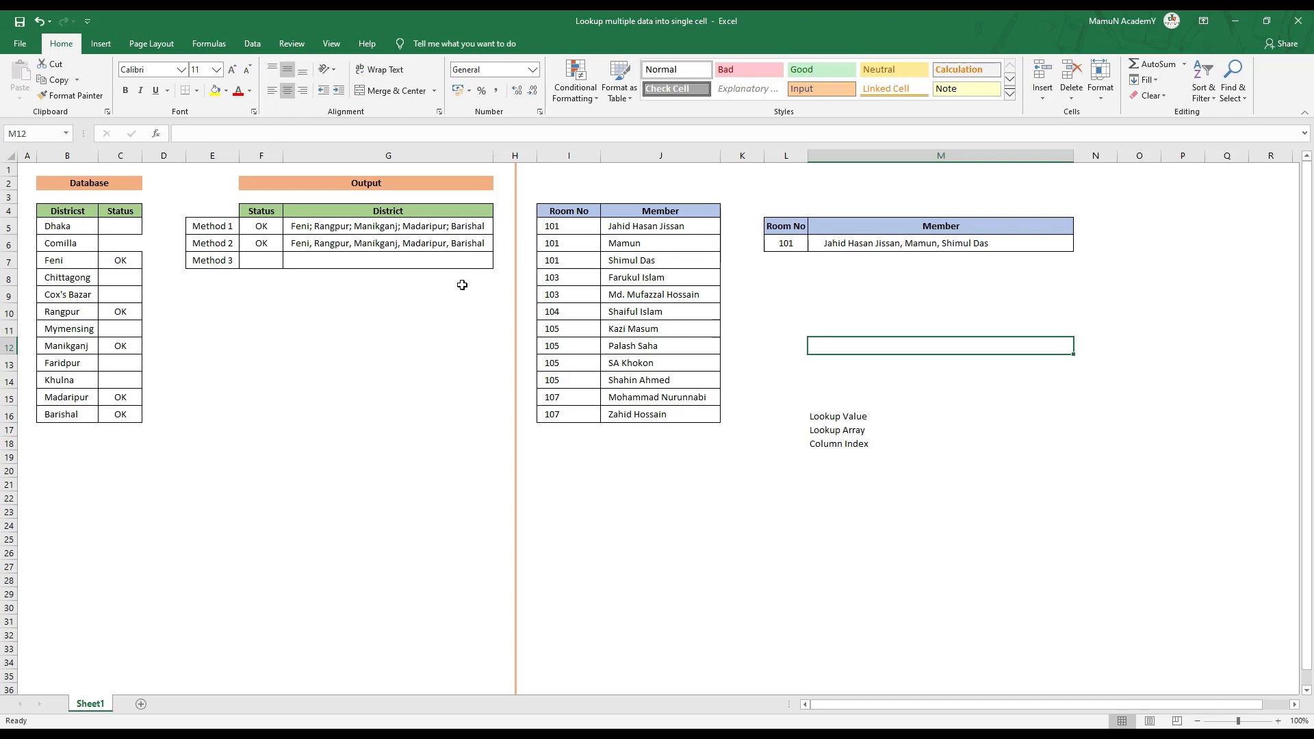
Step: Start a TEXTJOIN formula with =tex in G11, then erase it, leaving G11 empty
click(446, 324)
text(=te)
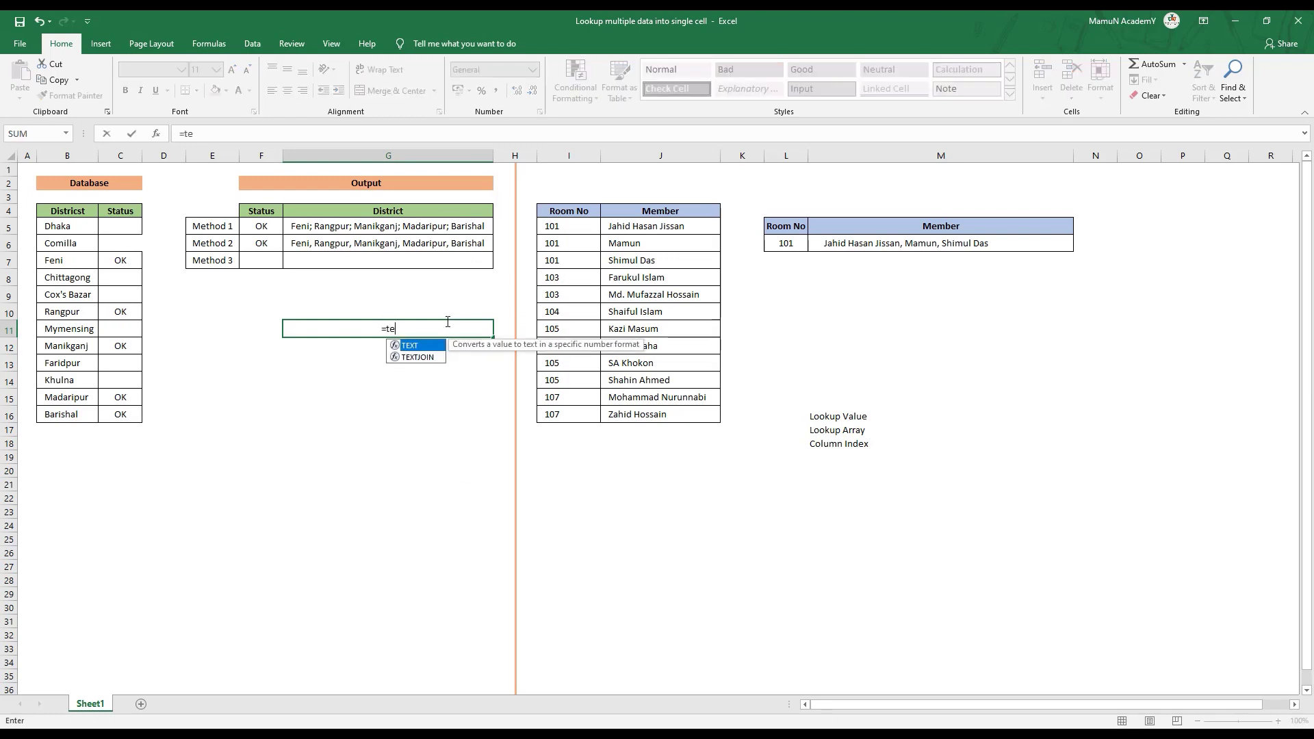
text(x)
key(Down)
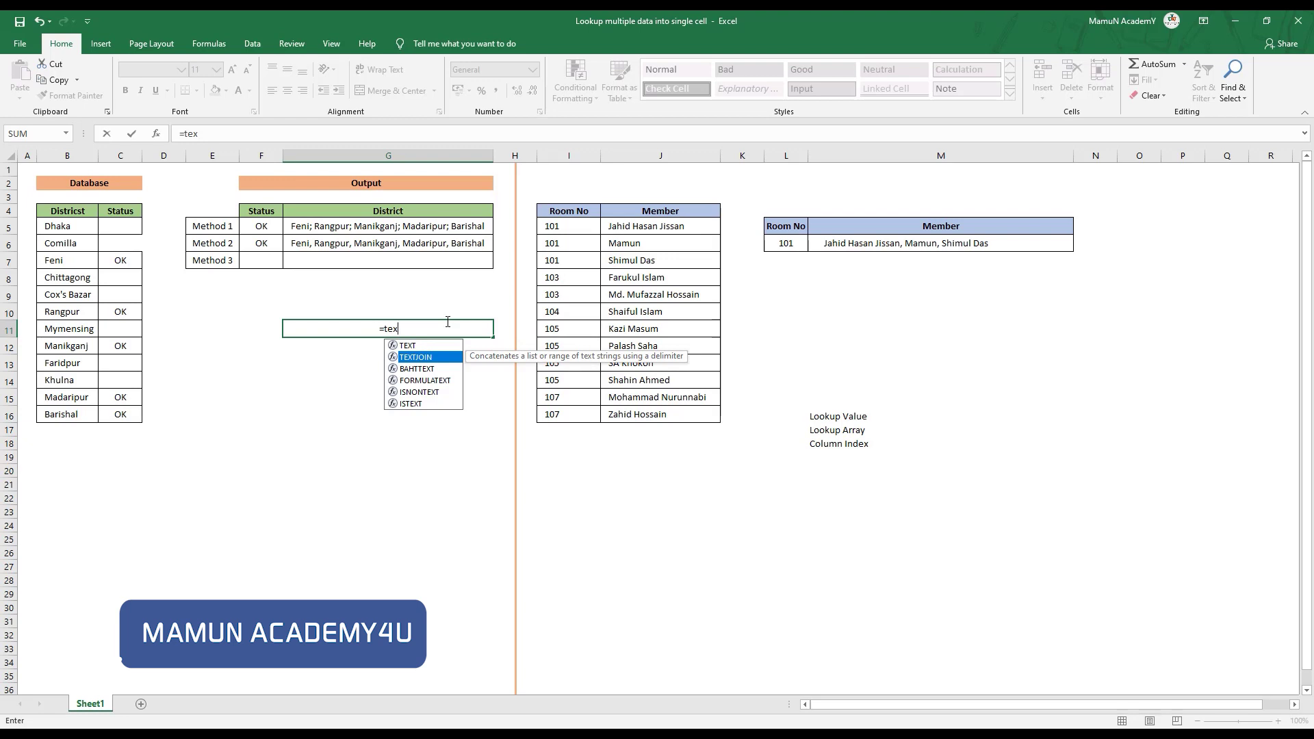
key(BackSpace)
key(BackSpace)
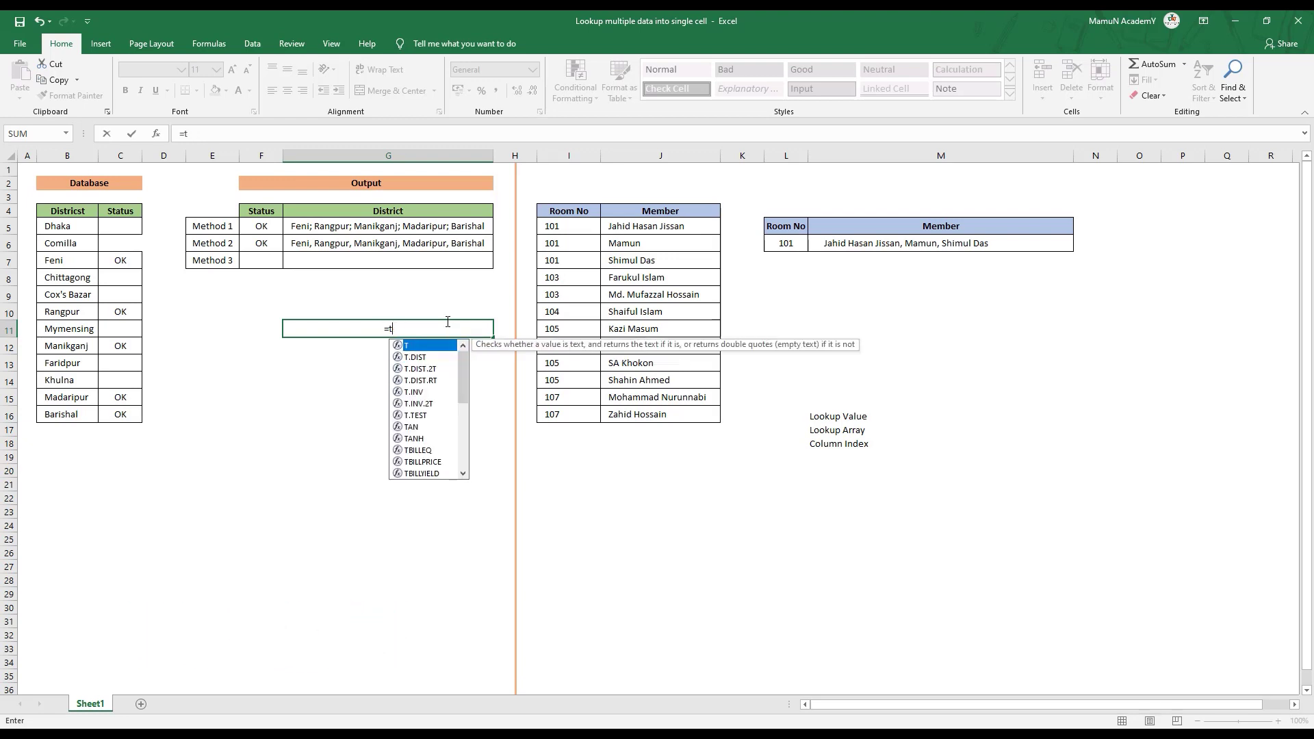
key(BackSpace)
key(BackSpace)
key(Return)
Step: Open a new blank workbook in Excel 2013
key(super)
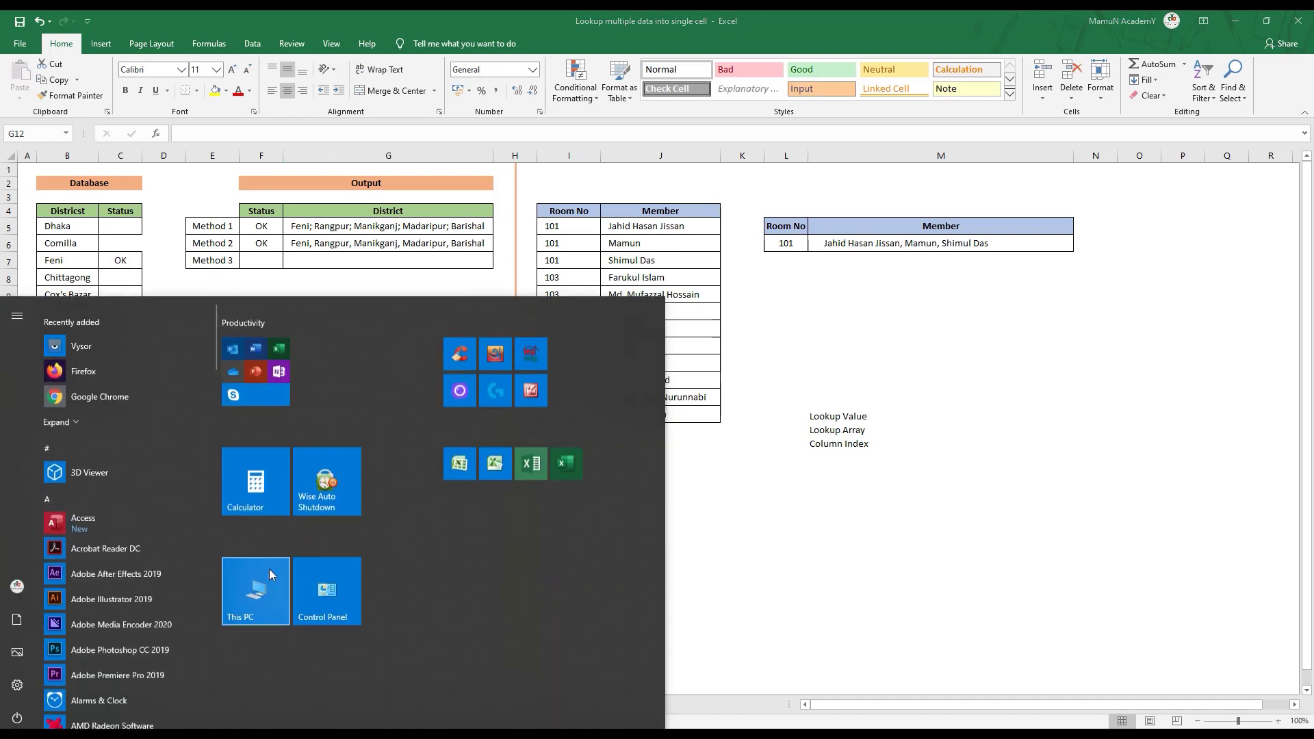
key(Escape)
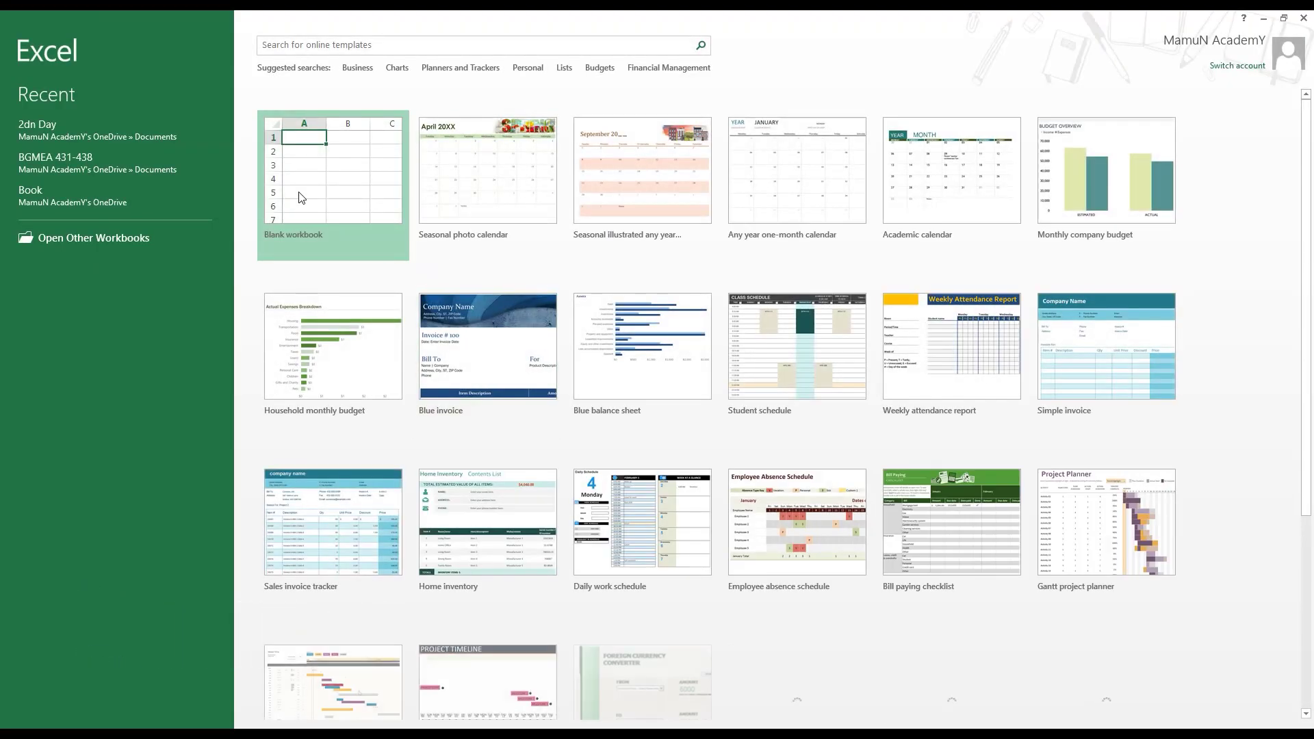
click(300, 198)
Step: Type =tex in the test workbook, clear it, and close without saving
text(=t)
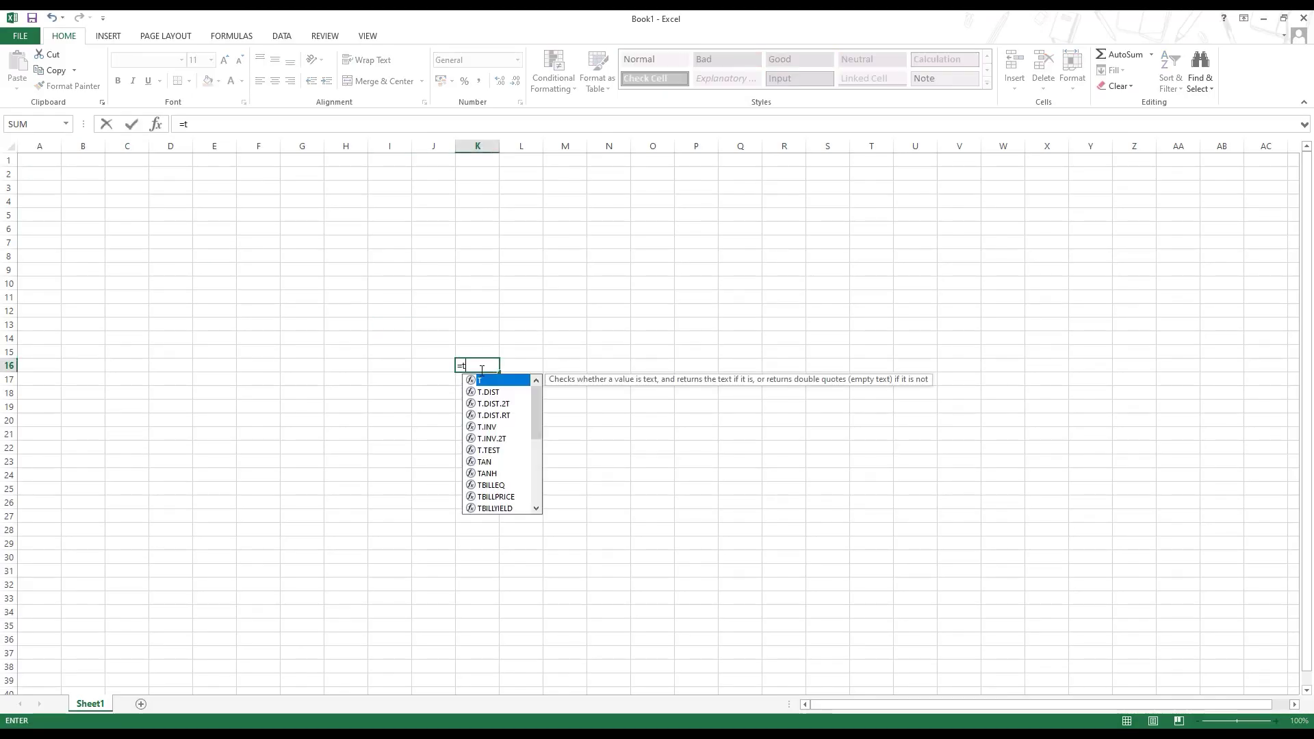
text(ex)
key(BackSpace)
key(BackSpace)
key(Escape)
key(alt+F4)
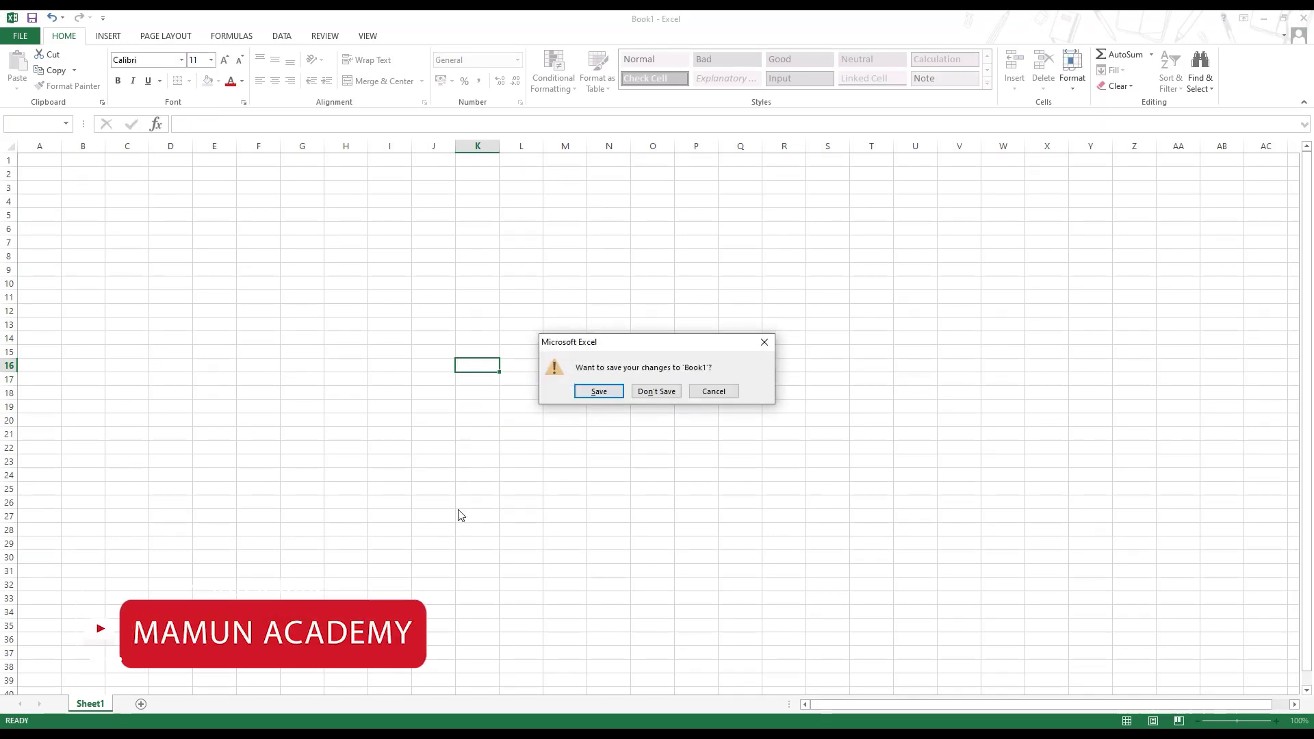
click(655, 390)
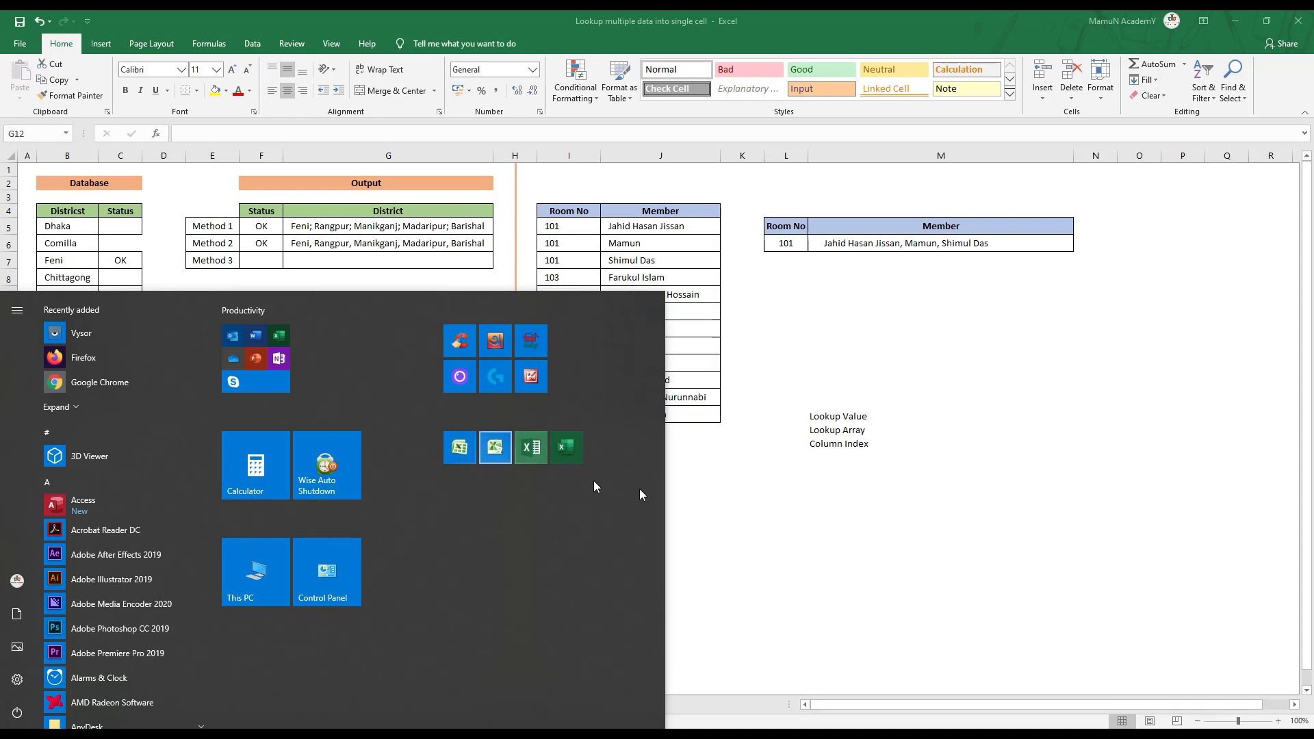
click(815, 520)
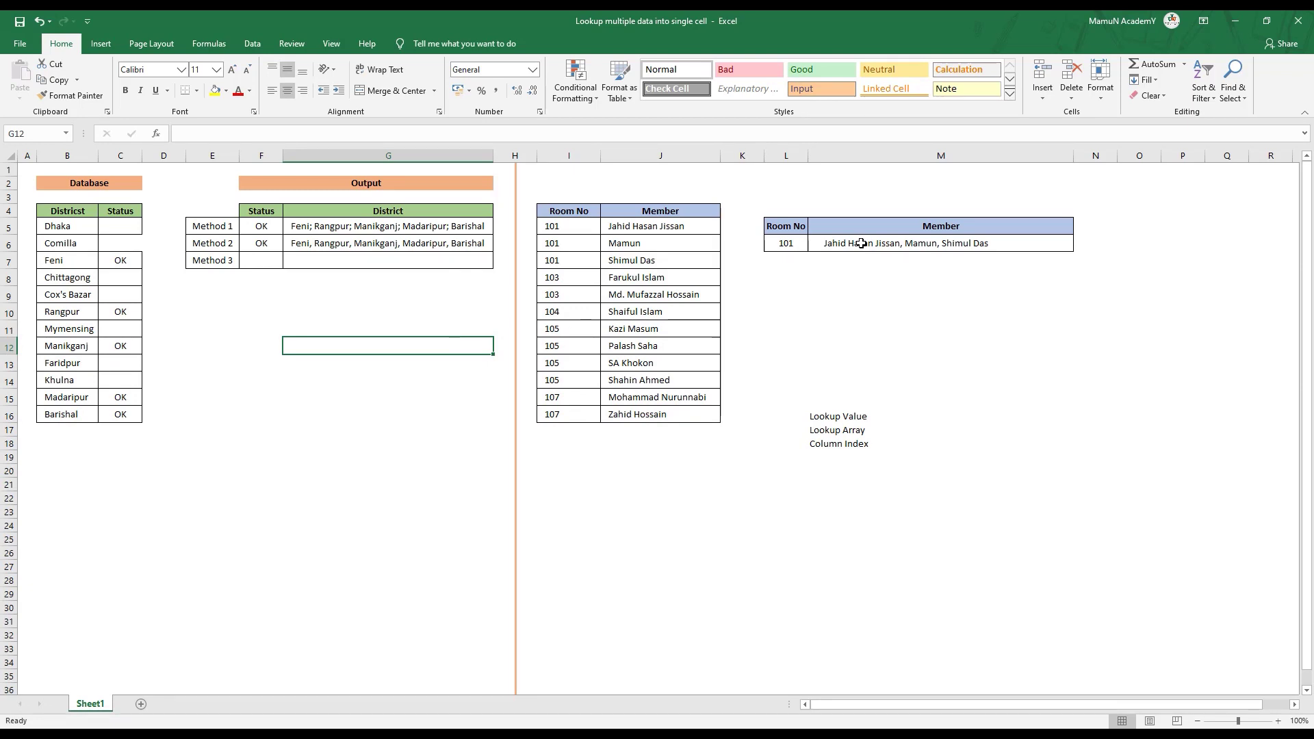
click(861, 243)
key(alt+F11)
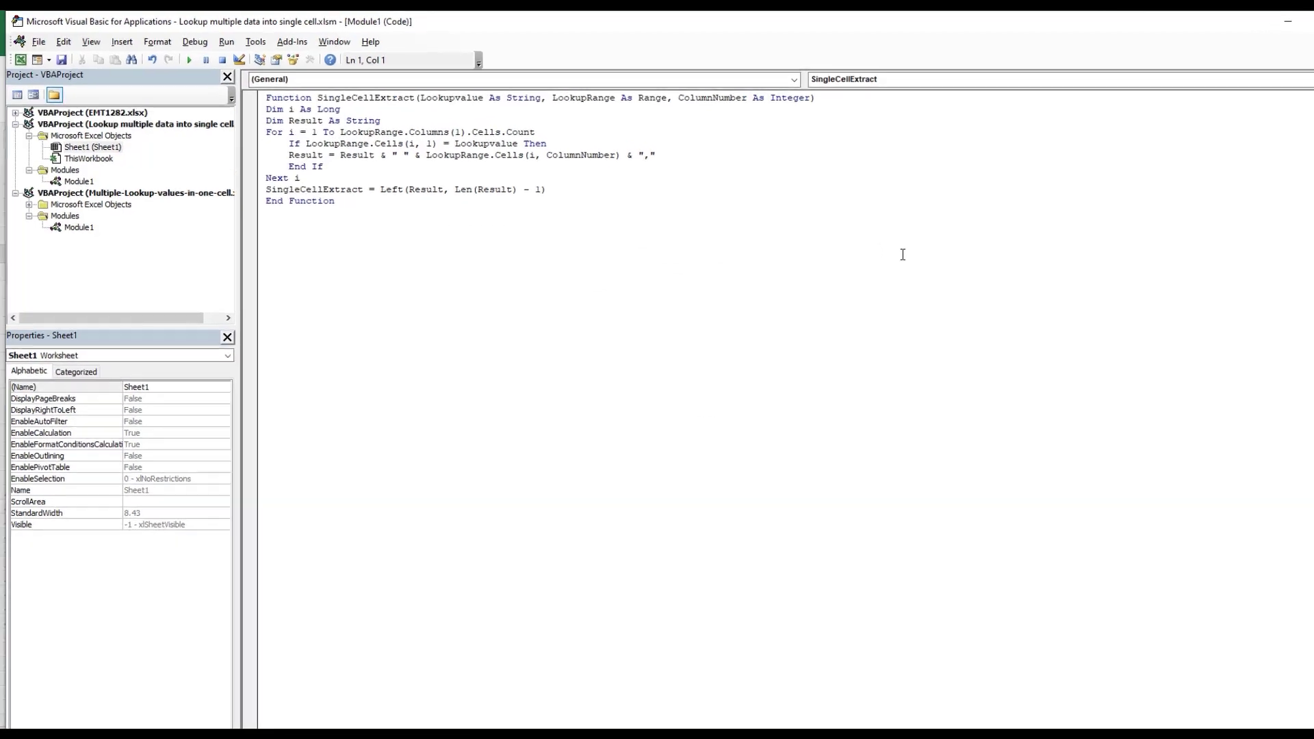
drag(567, 325, 398, 121)
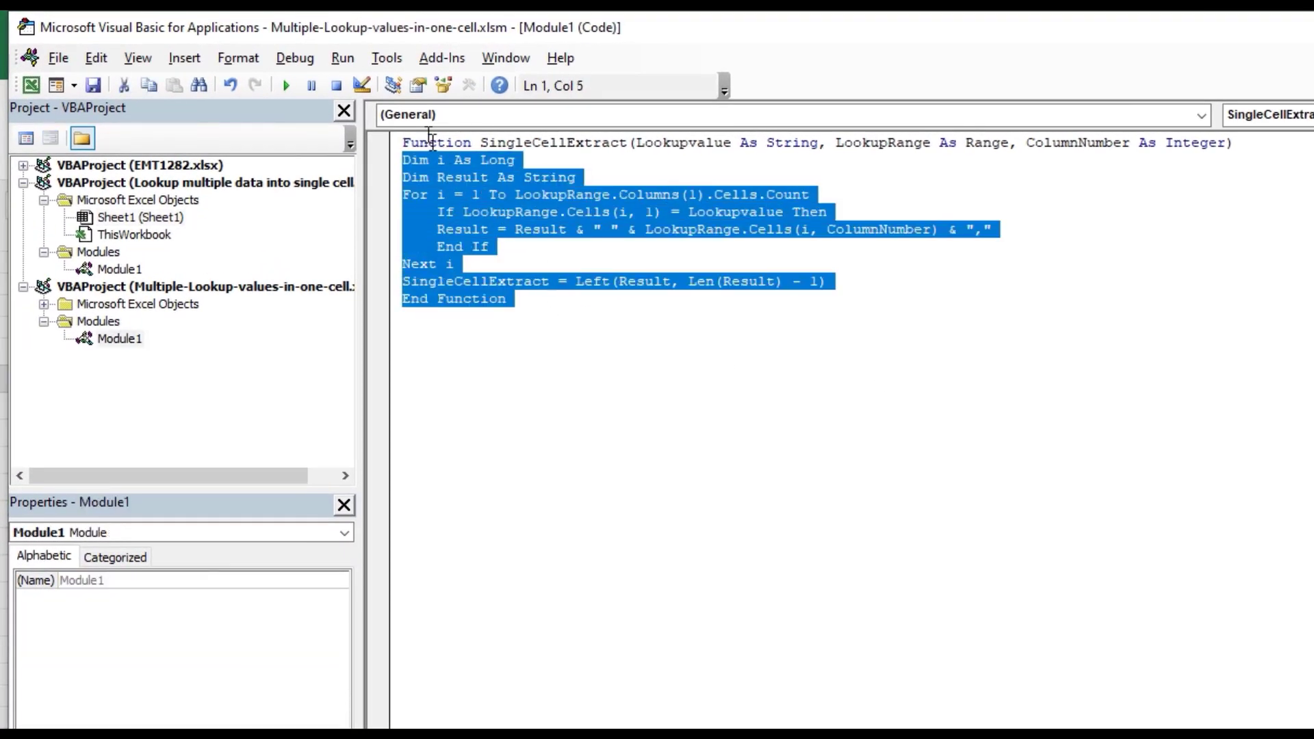
click(636, 412)
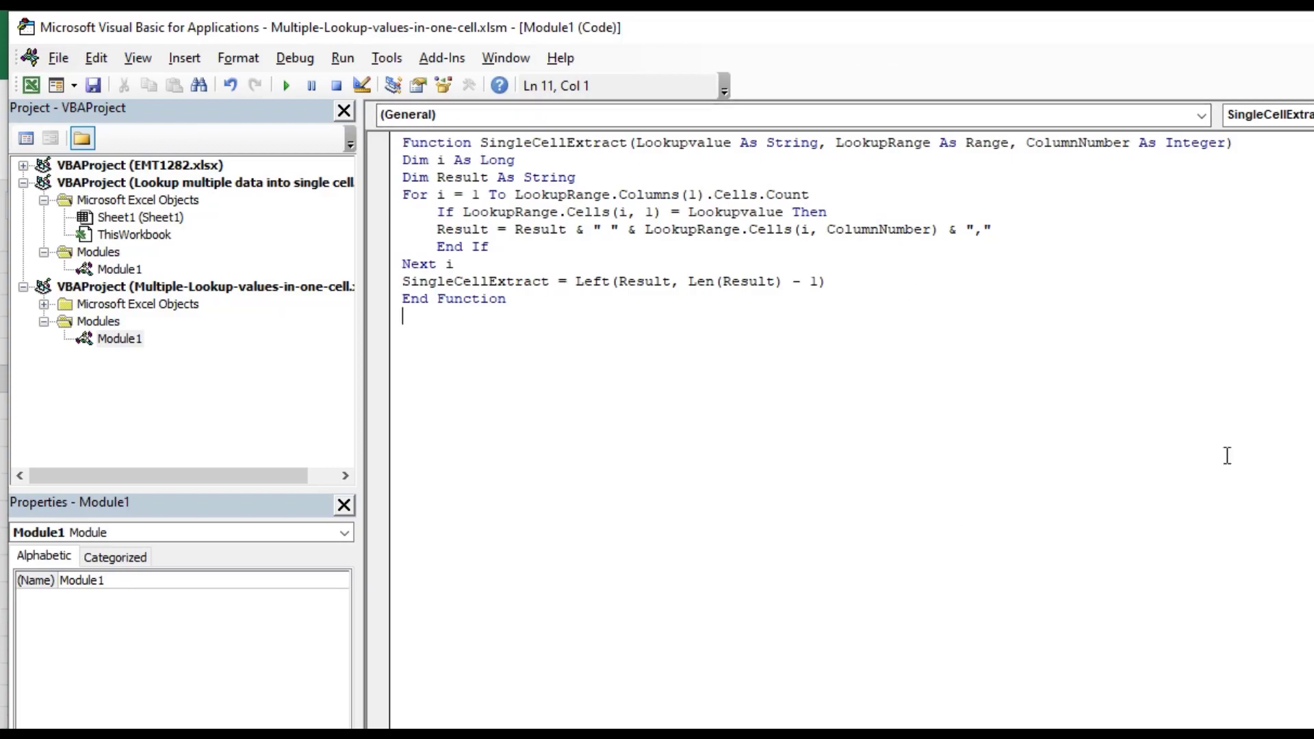
key(alt+F11)
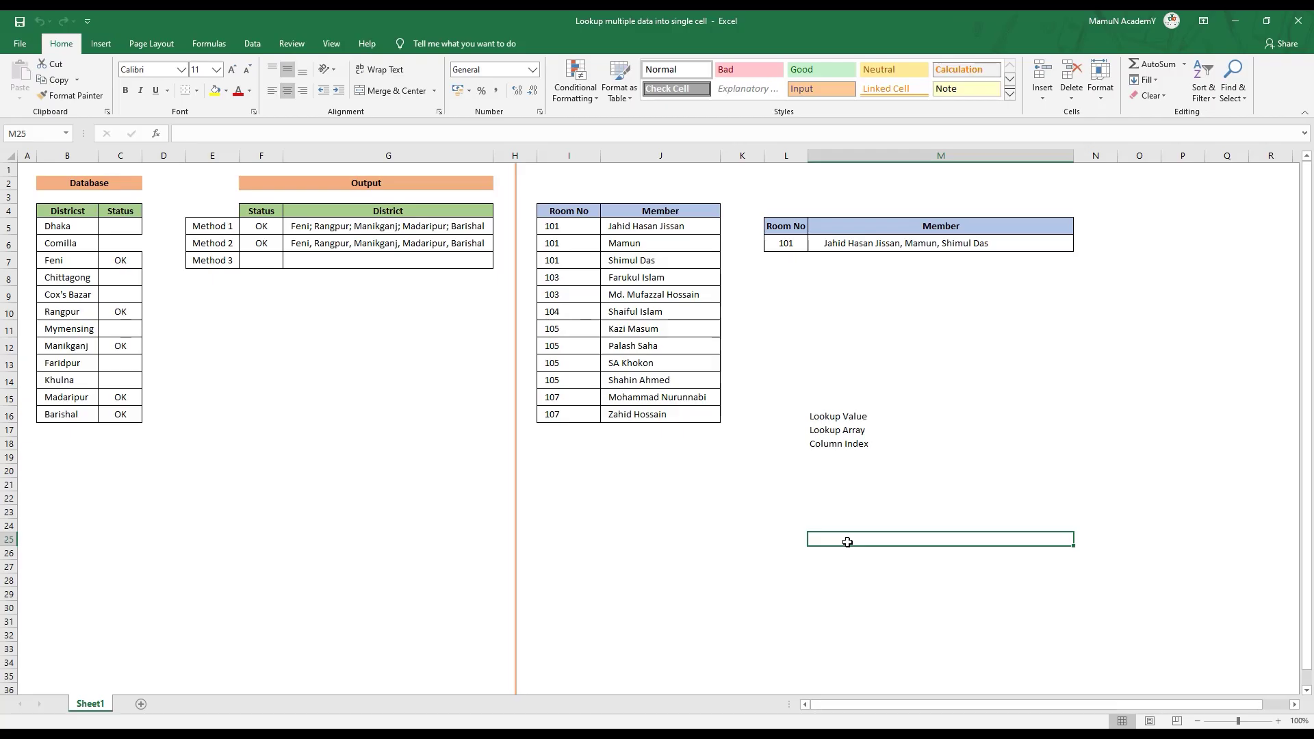